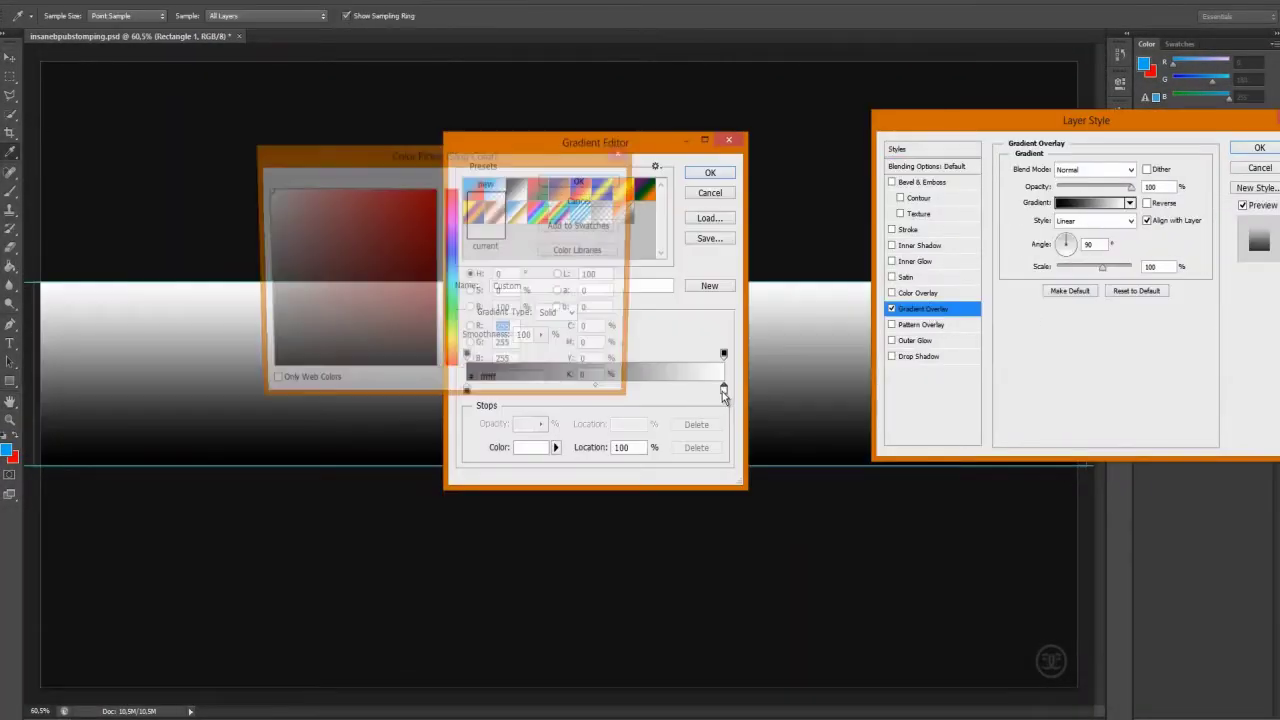
- Set the gradient stop to dark gold #191304 and apply the overlay to the rectangle
click(410, 355)
click(452, 350)
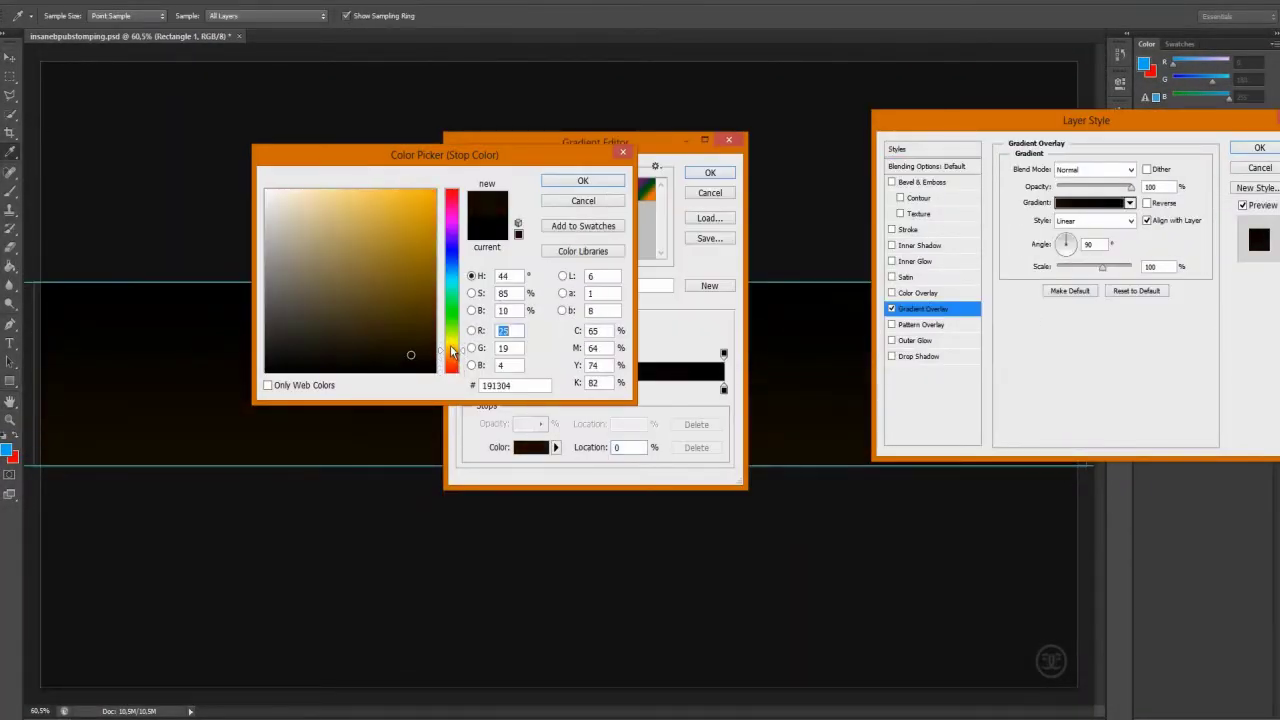
click(580, 183)
click(710, 172)
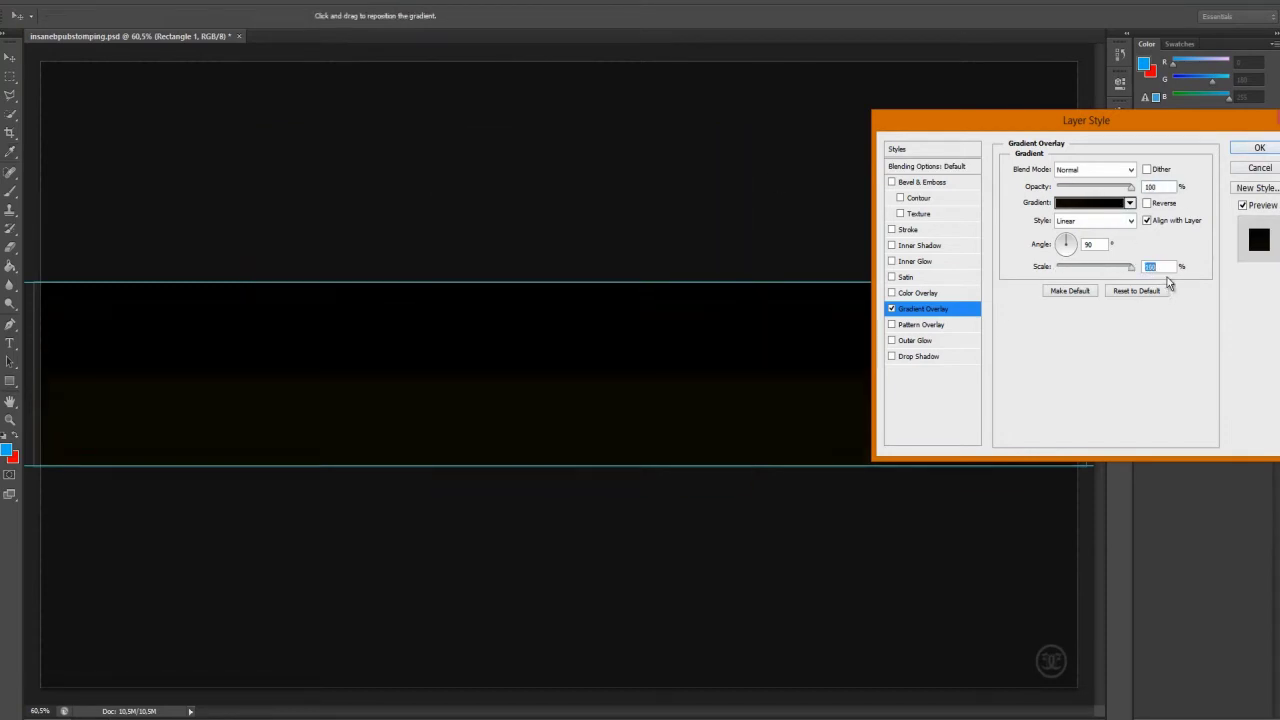
key(Return)
- Add a white FENIX text layer and move it down into the dark band
key(t)
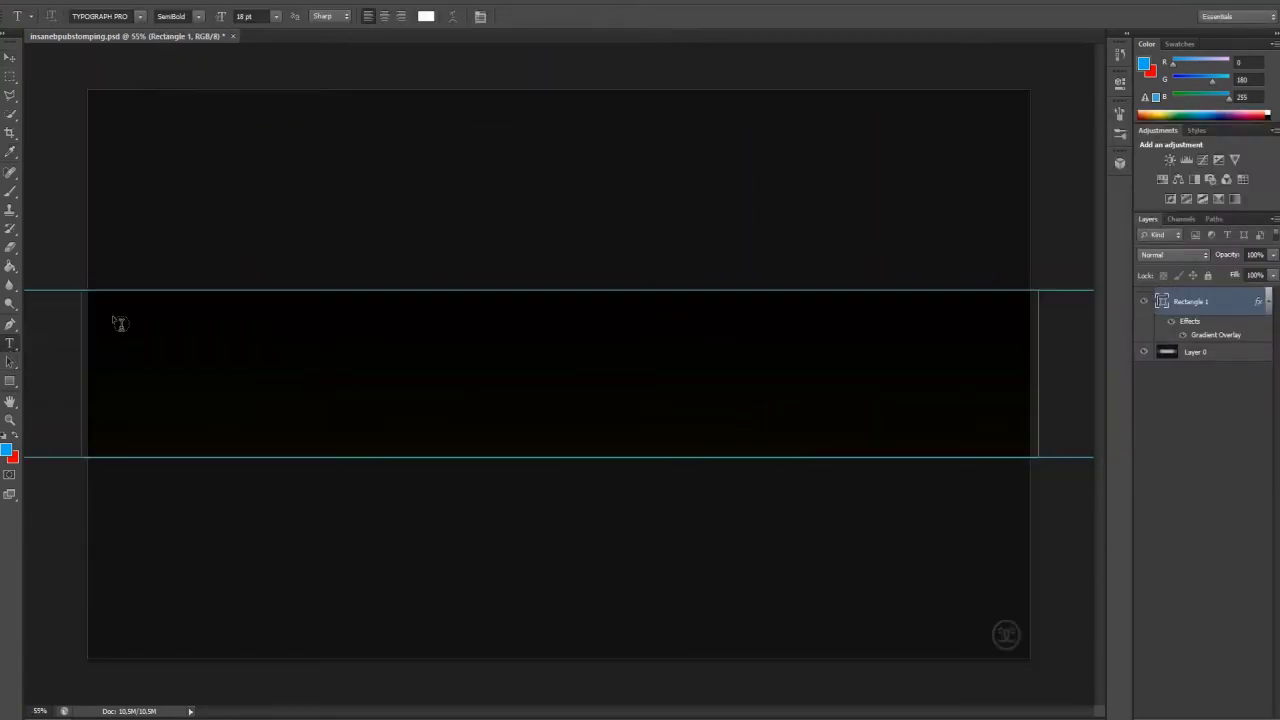
click(119, 323)
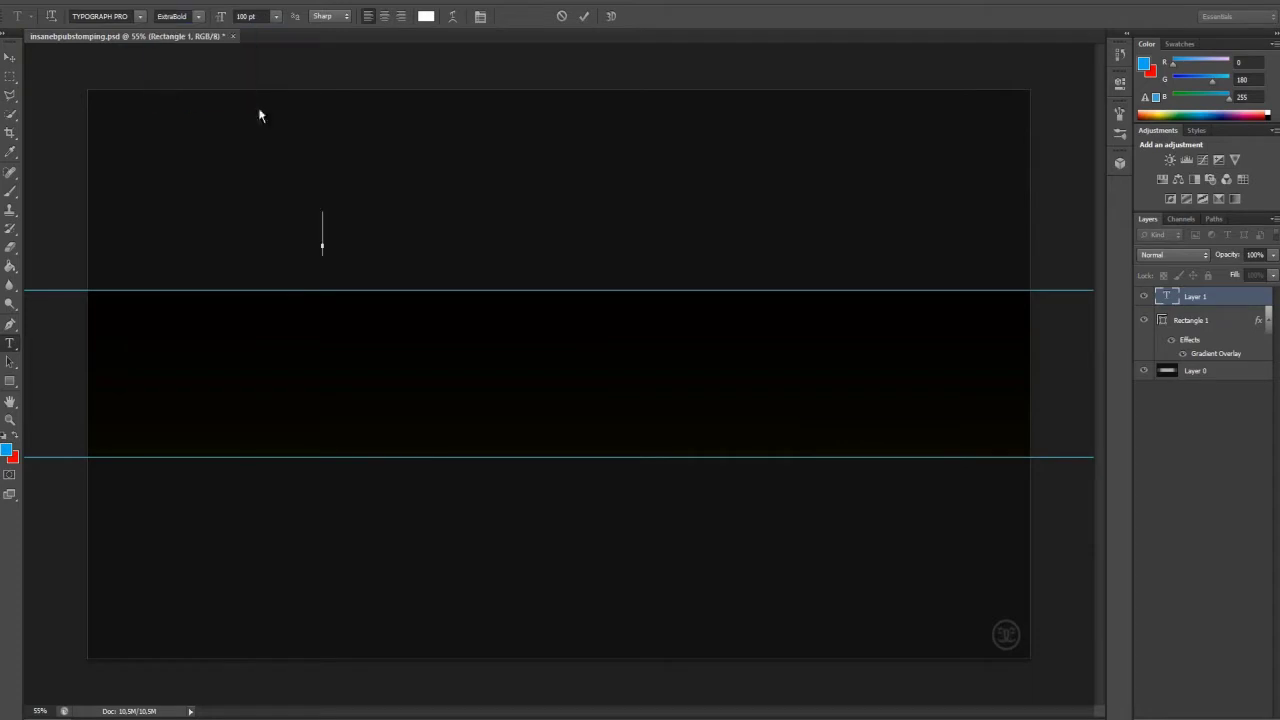
text(FENIX)
key(ctrl+Return)
key(v)
drag(418, 272, 505, 401)
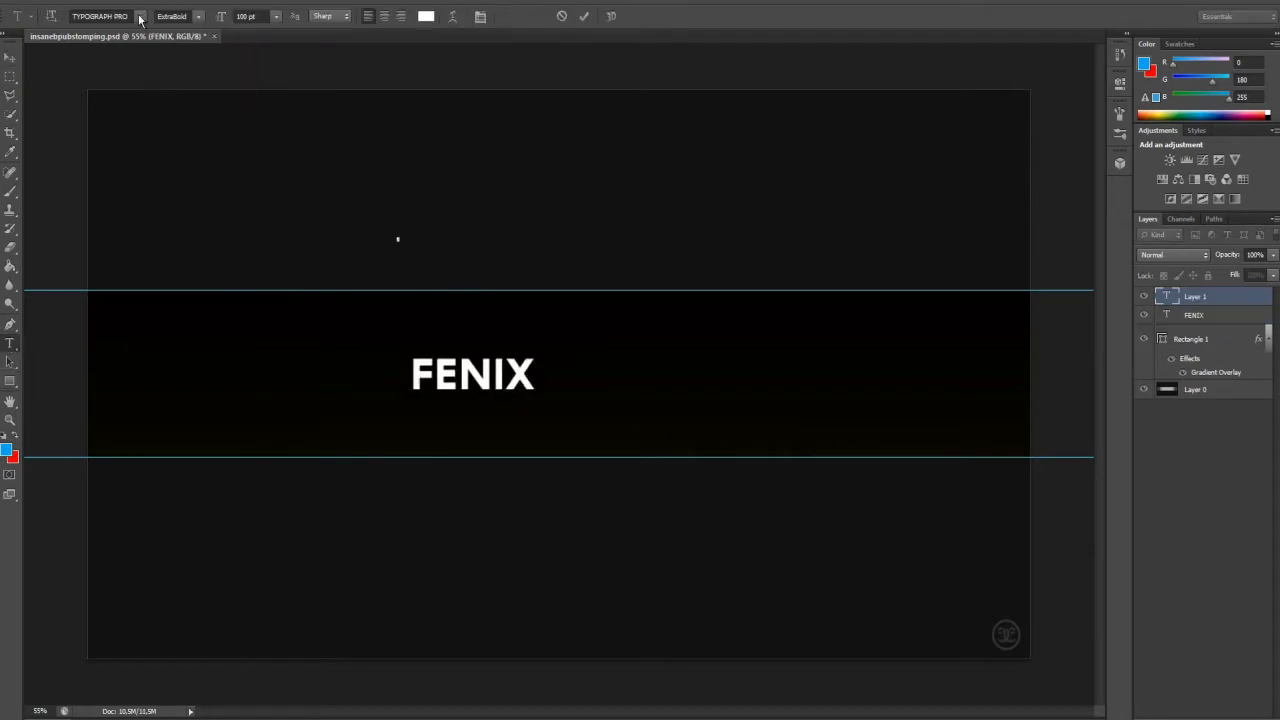
- Add the GATS text and give it a thin font style
click(140, 17)
click(428, 222)
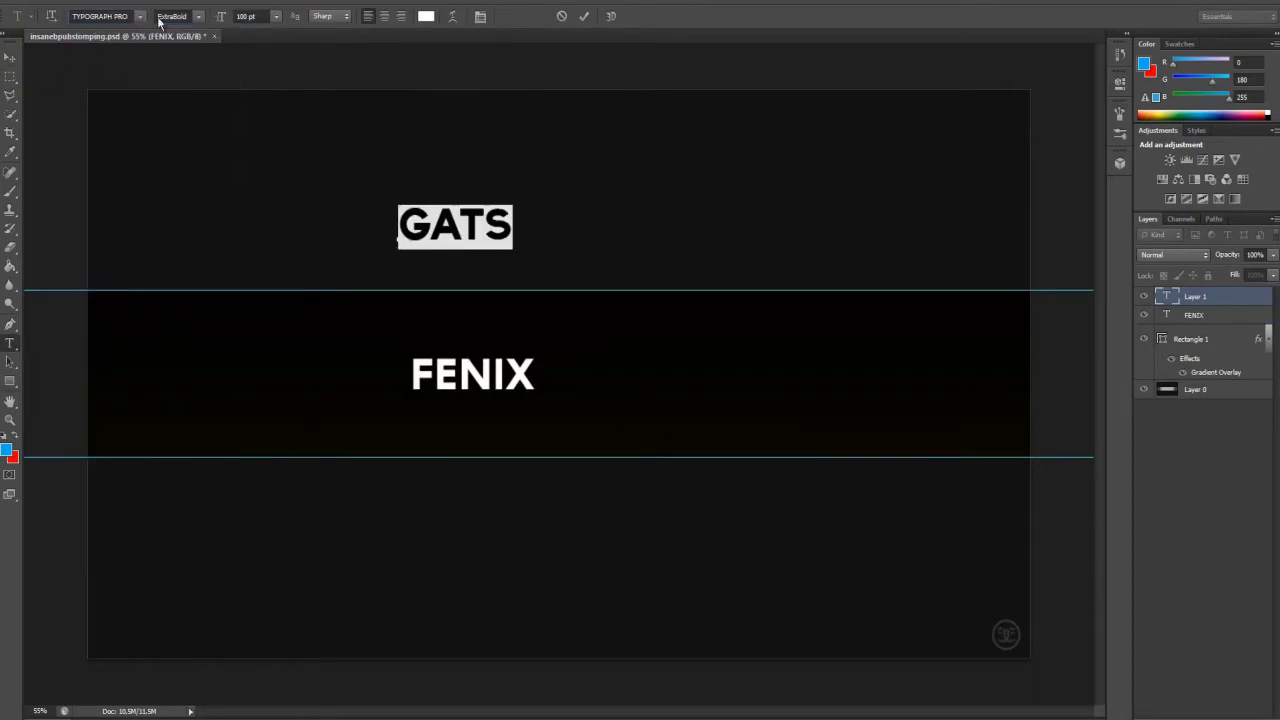
key(ctrl+Return)
key(alt+Tab)
click(856, 108)
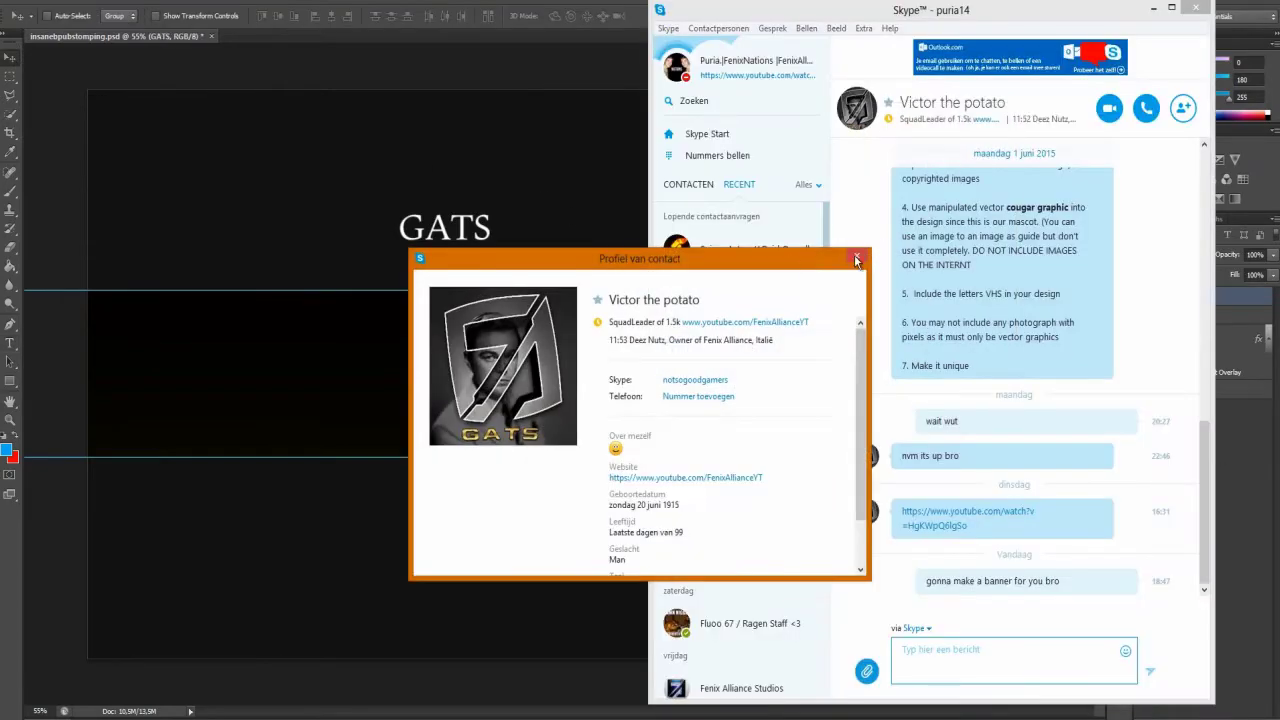
click(184, 18)
click(190, 75)
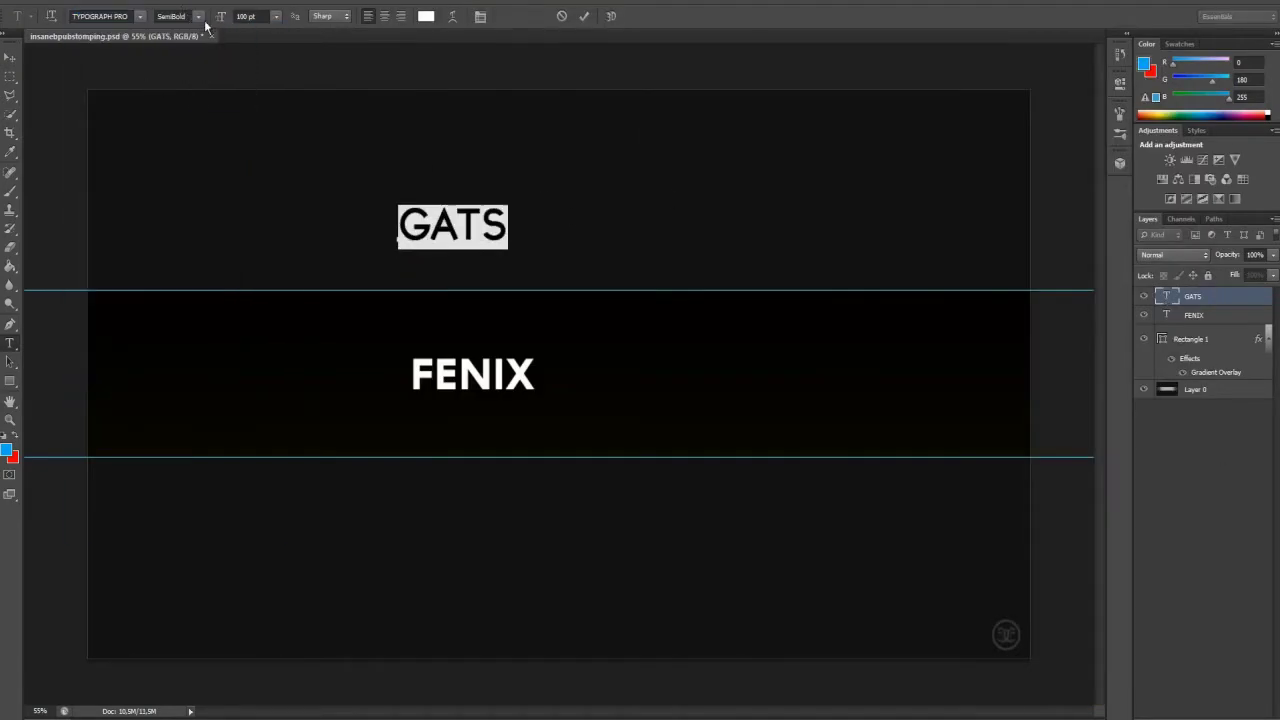
key(ctrl+Return)
- Place the Gatsby photo from the overlays folder, scaled down and positioned on the band
key(alt+Tab)
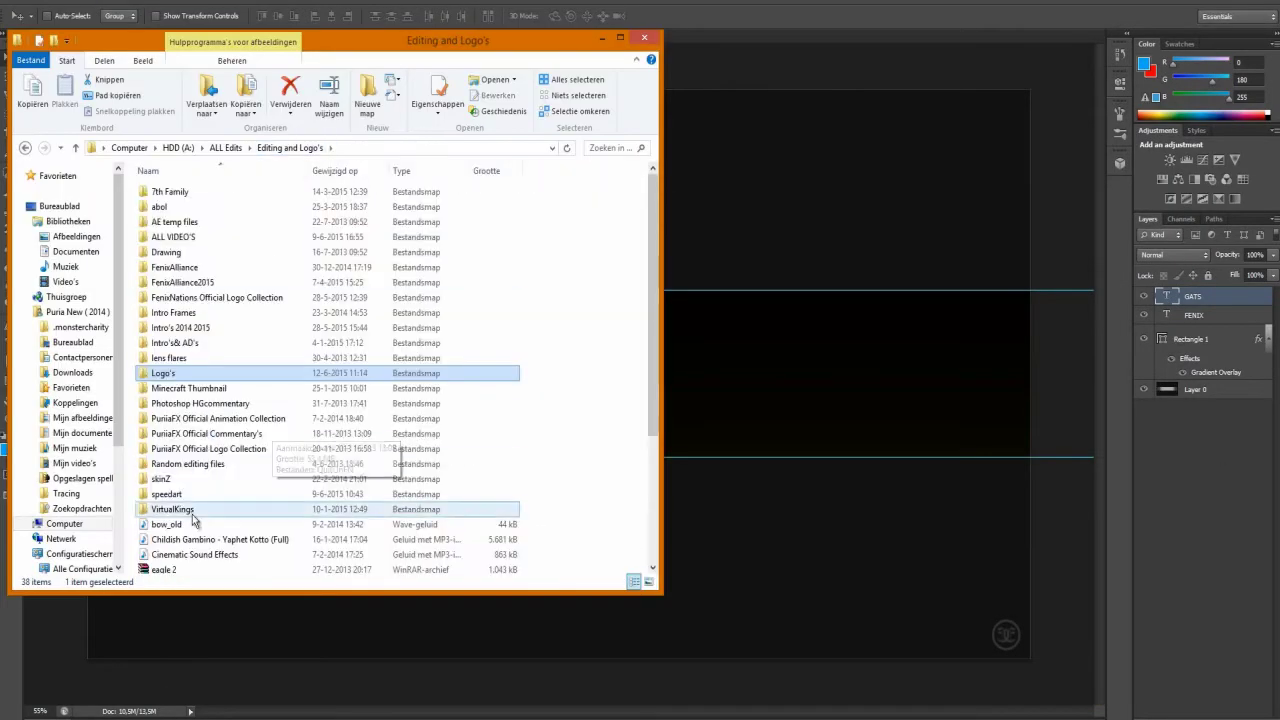
double_click(395, 457)
double_click(209, 334)
drag(649, 200, 649, 393)
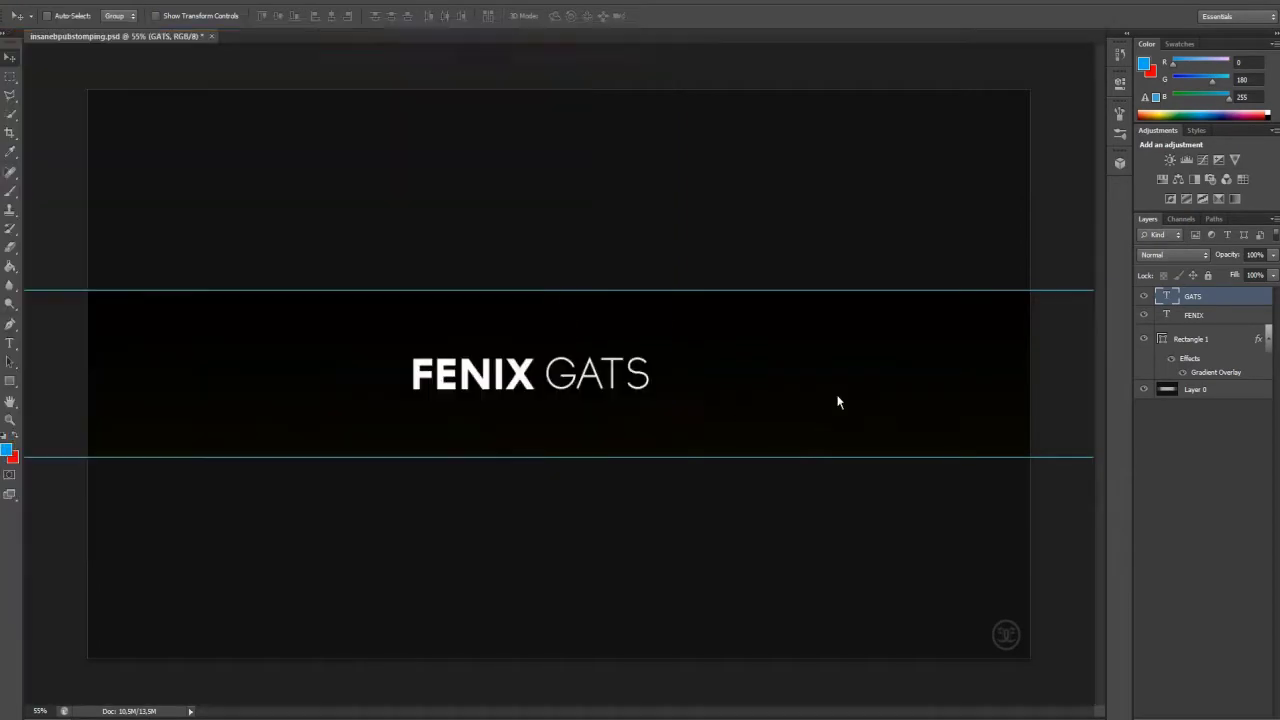
drag(563, 203, 520, 313)
key(Return)
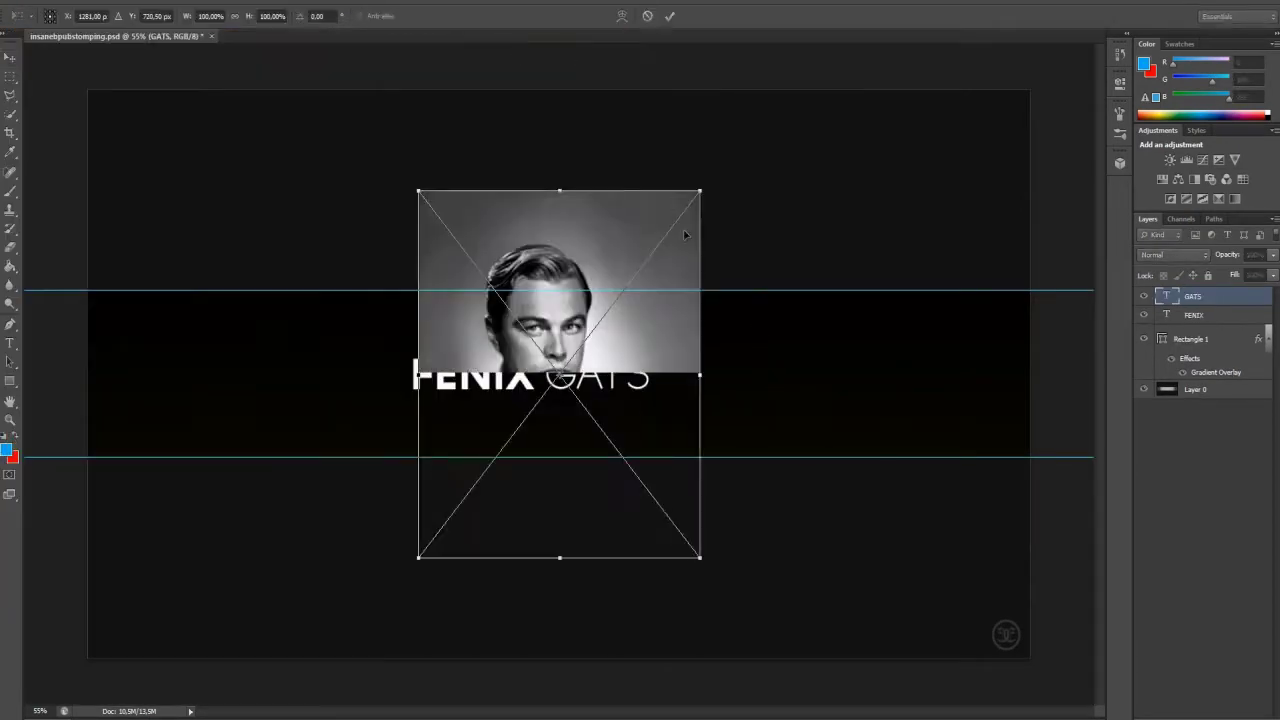
drag(705, 188, 571, 403)
drag(495, 480, 490, 373)
key(Return)
drag(500, 300, 496, 292)
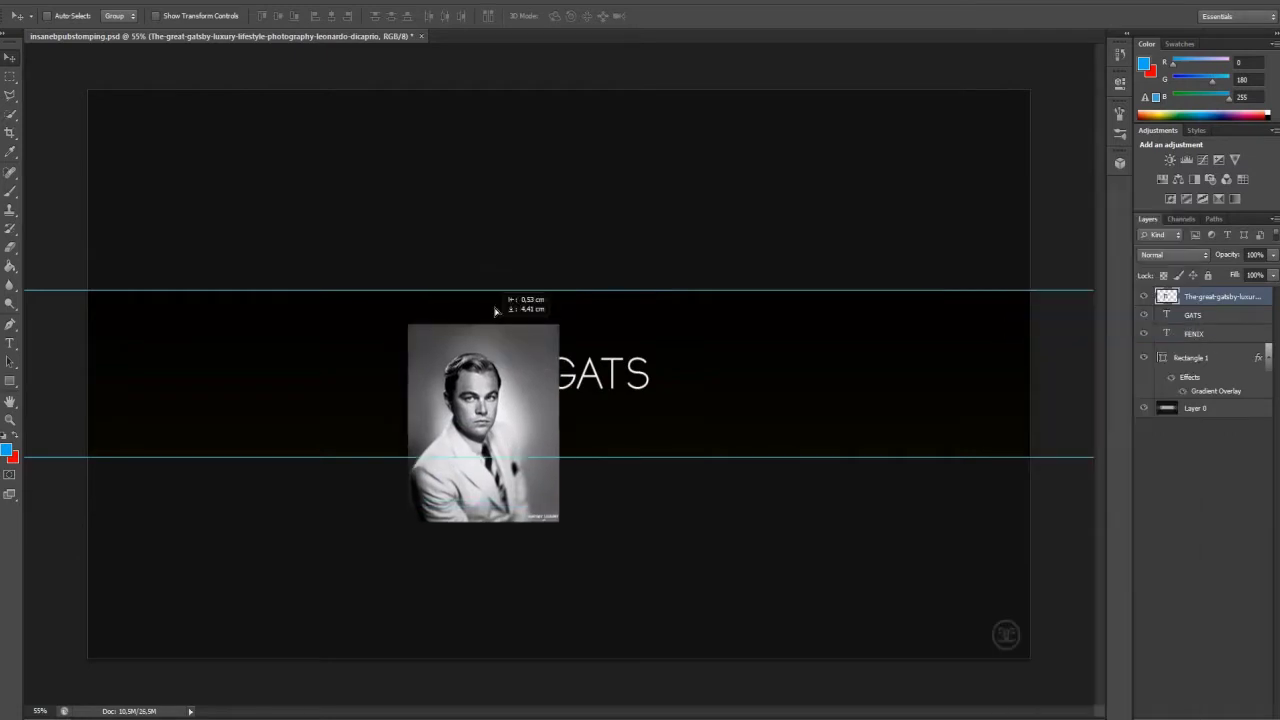
- Fade out the photo's right edge with a large soft erasing brush
key(m)
drag(221, 167, 671, 273)
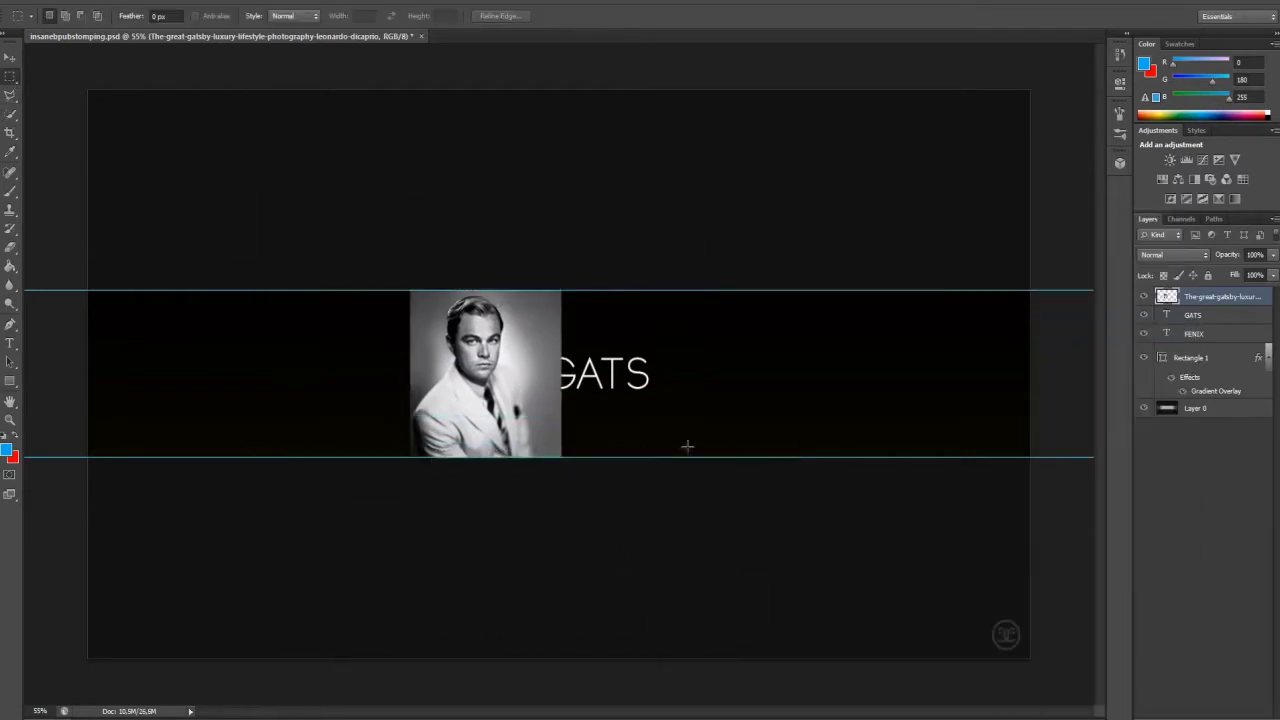
scroll(687, 446, up, 1)
key(b)
click(165, 16)
click(150, 70)
right_click(400, 282)
drag(600, 330, 601, 288)
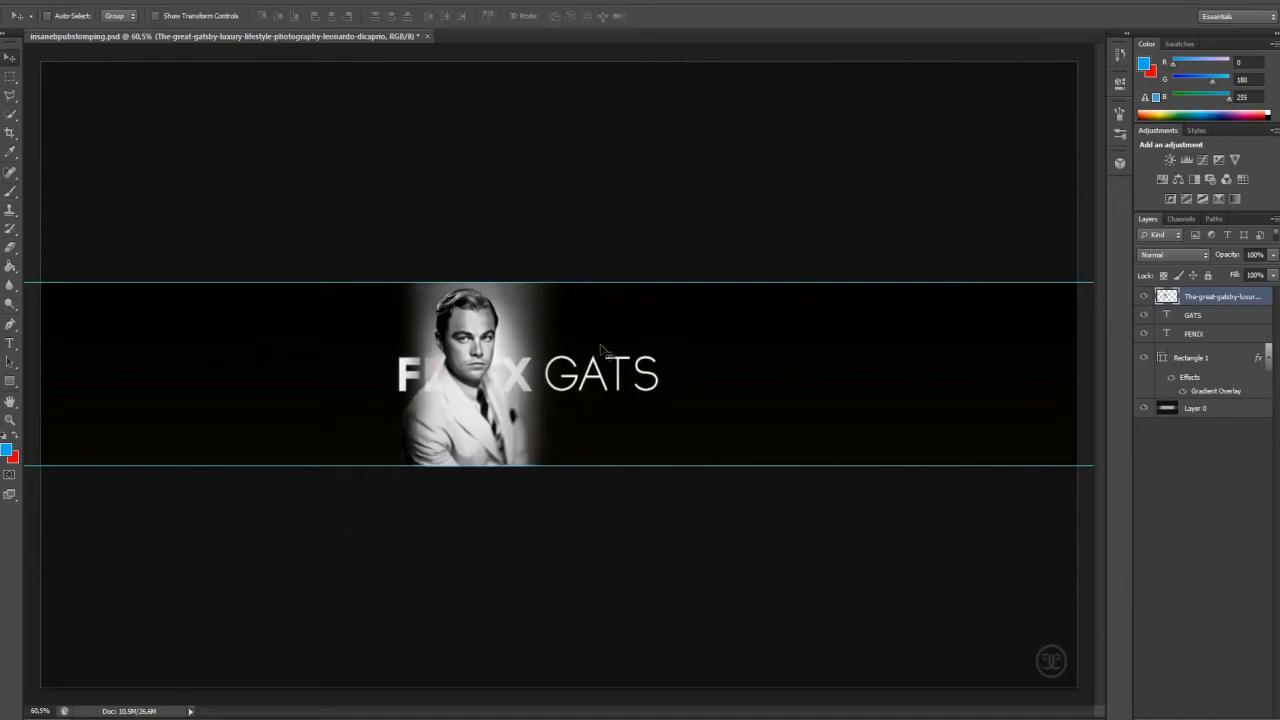
- Shift the portrait further left, move FENIX GATS beside it, and pick the gold art-deco image
drag(601, 348, 526, 350)
drag(512, 395, 567, 395)
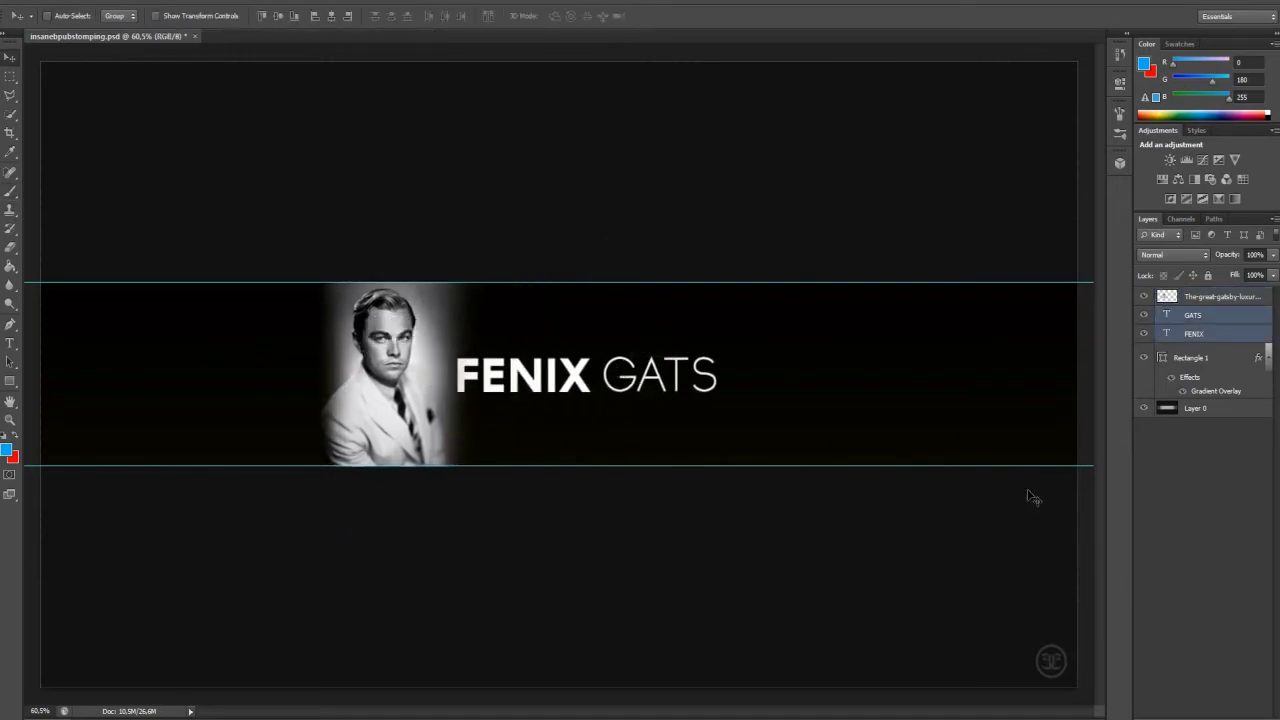
key(alt+Tab)
click(220, 243)
scroll(350, 350, down, 5)
- Place the art-deco image into the banner, beneath the title text
drag(557, 557, 820, 388)
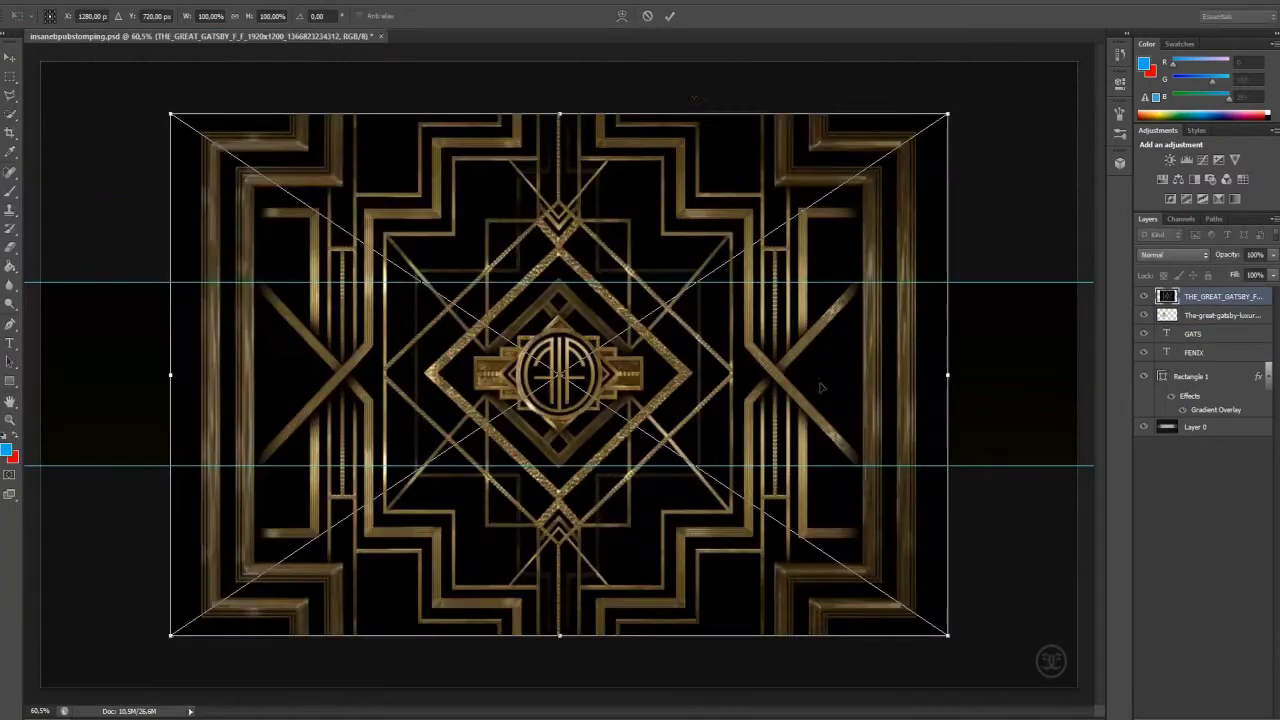
key(Return)
drag(1220, 359, 1220, 355)
scroll(567, 390, down, 1)
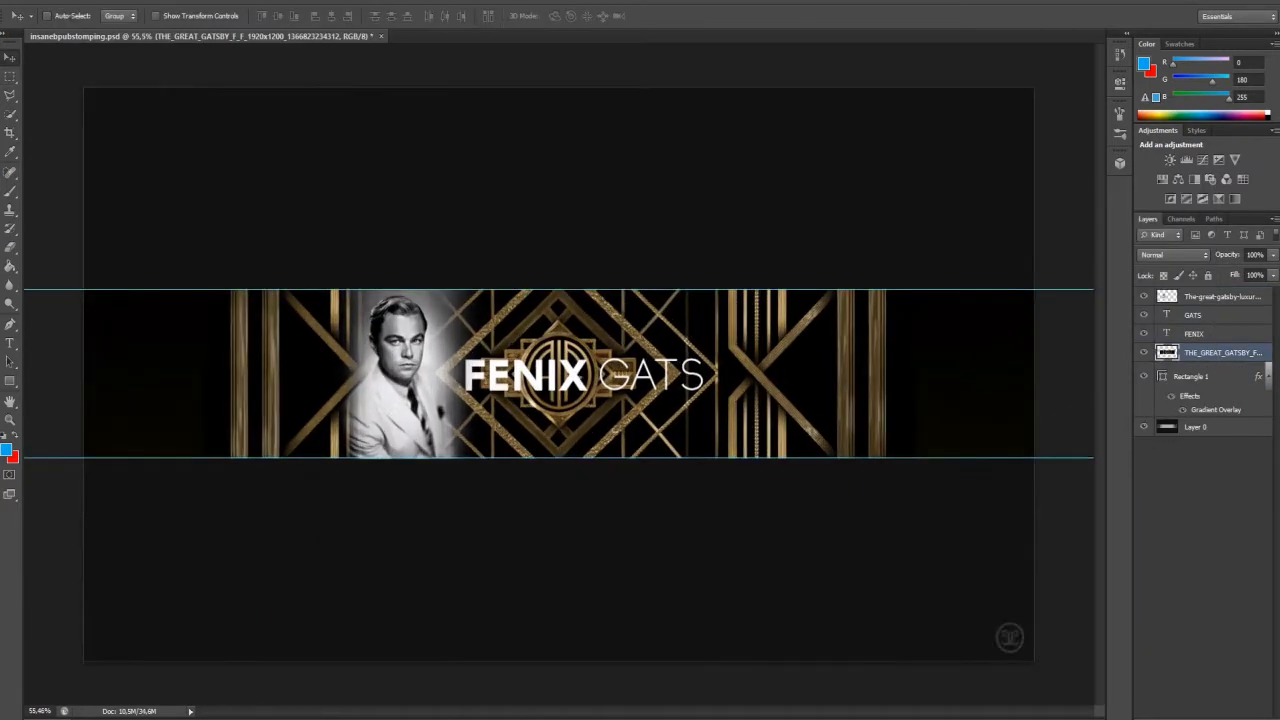
scroll(1175, 254, down, 8)
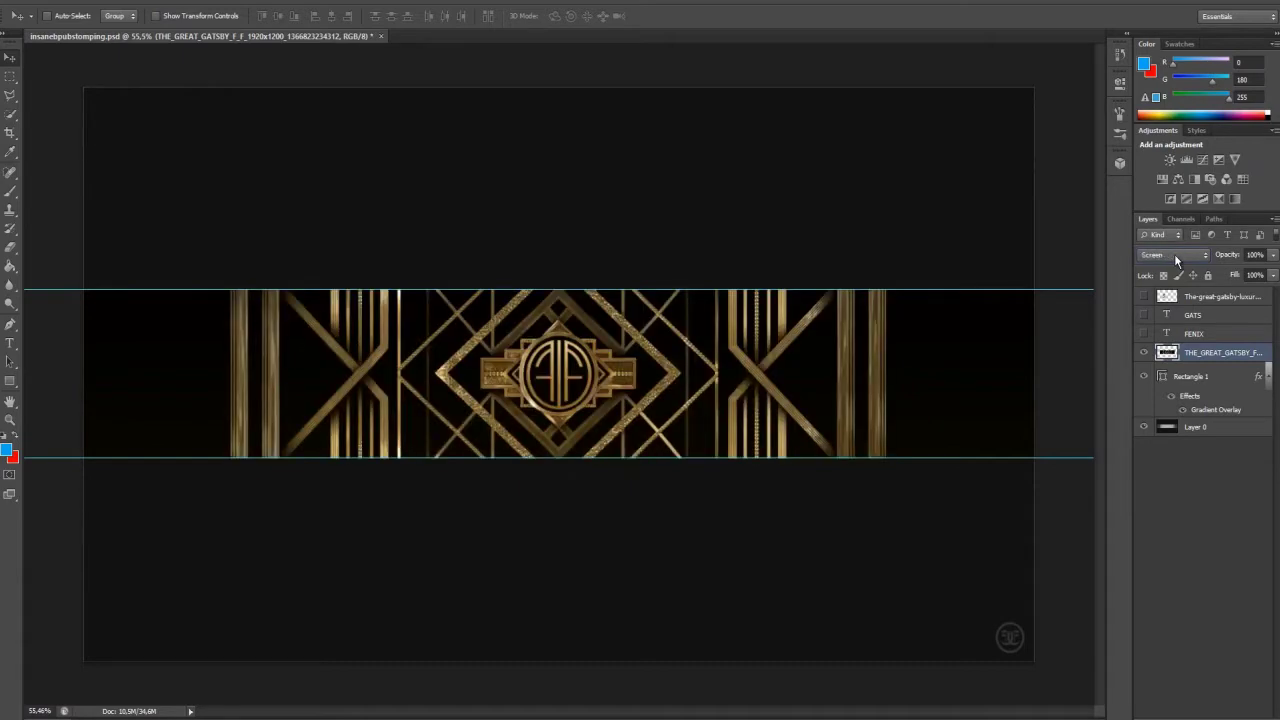
- Duplicate the art-deco layer in Soft Light and merge the two copies
key(ctrl+j)
scroll(1168, 258, down, 3)
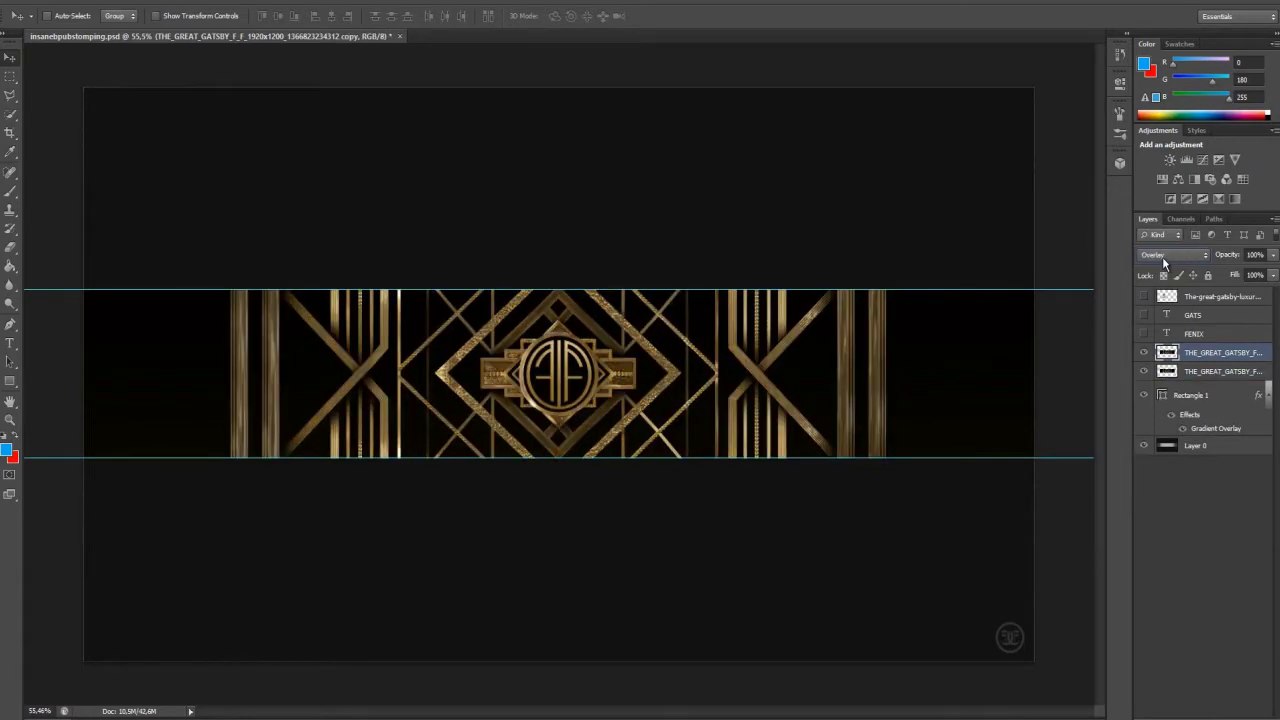
scroll(1165, 262, down, 2)
key(ctrl+e)
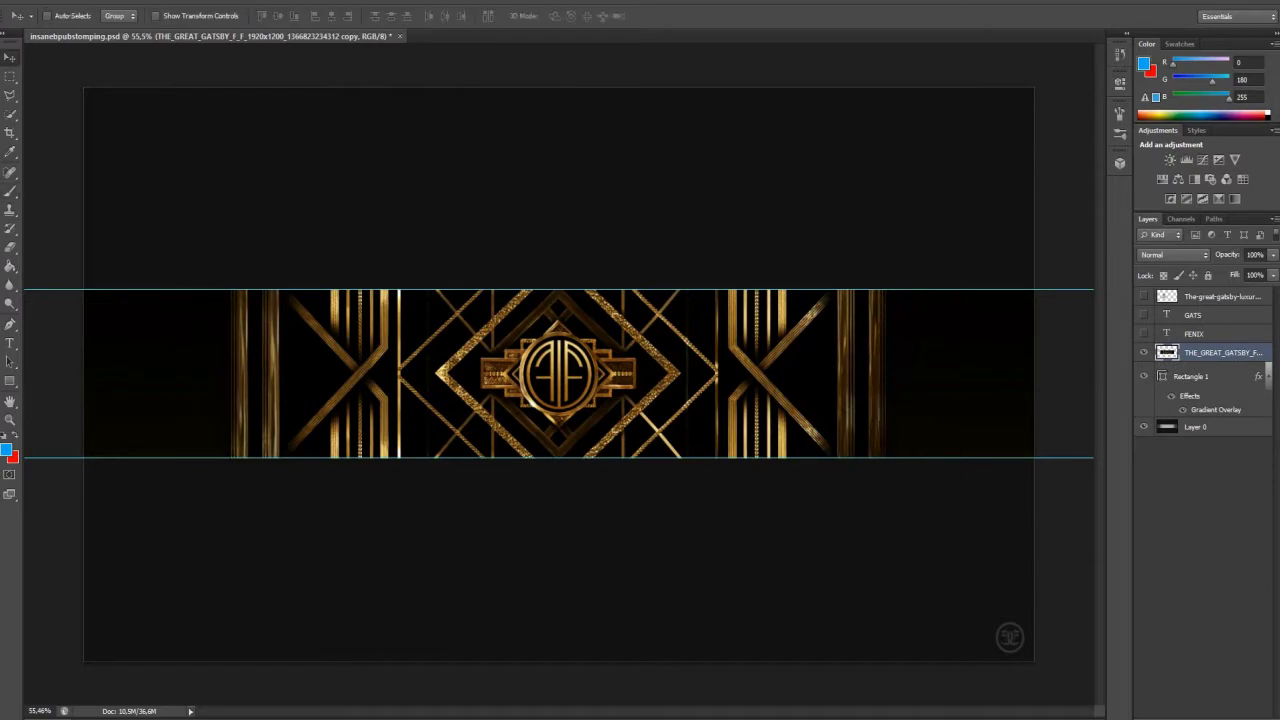
- Add a new empty layer and set up a black brush in Normal mode
key(b)
key(ctrl+shift+alt+n)
click(7, 450)
click(586, 180)
click(165, 16)
- Darken the lower band with a 500 px soft black brush, then switch to white
key(Escape)
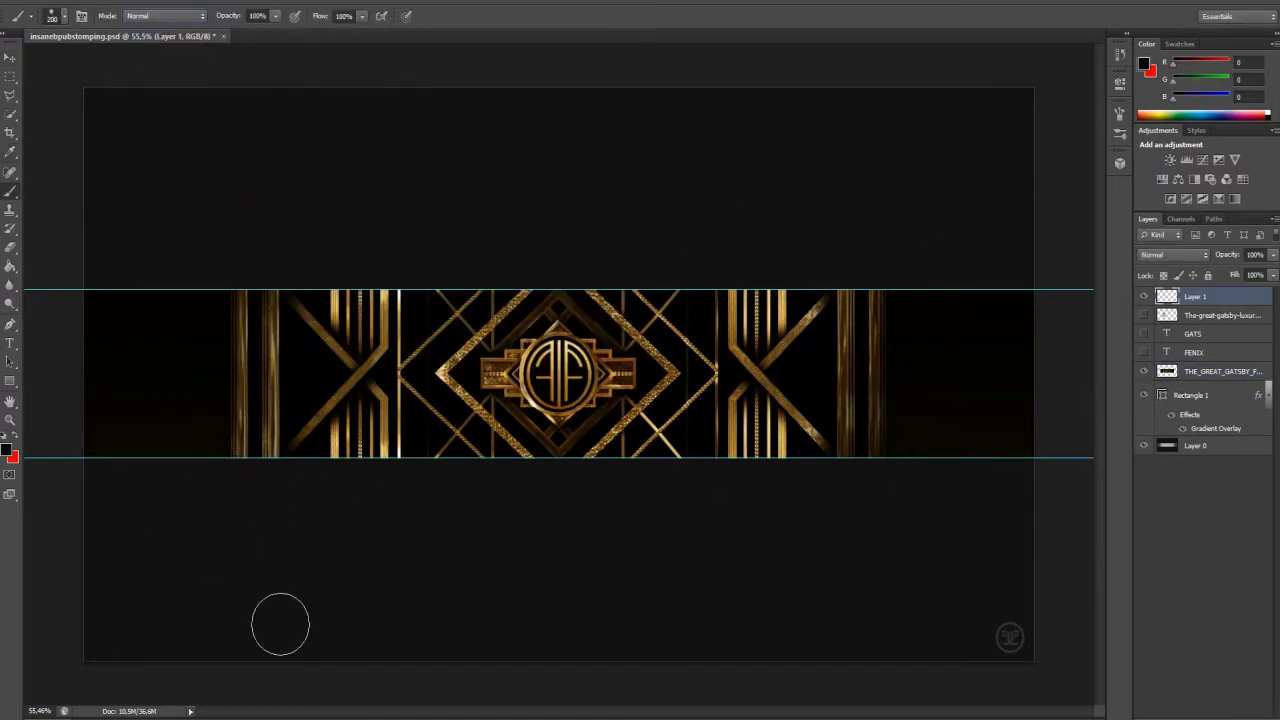
key(bracketright)
key(bracketright)
key(bracketright)
click(225, 505)
drag(229, 466, 875, 438)
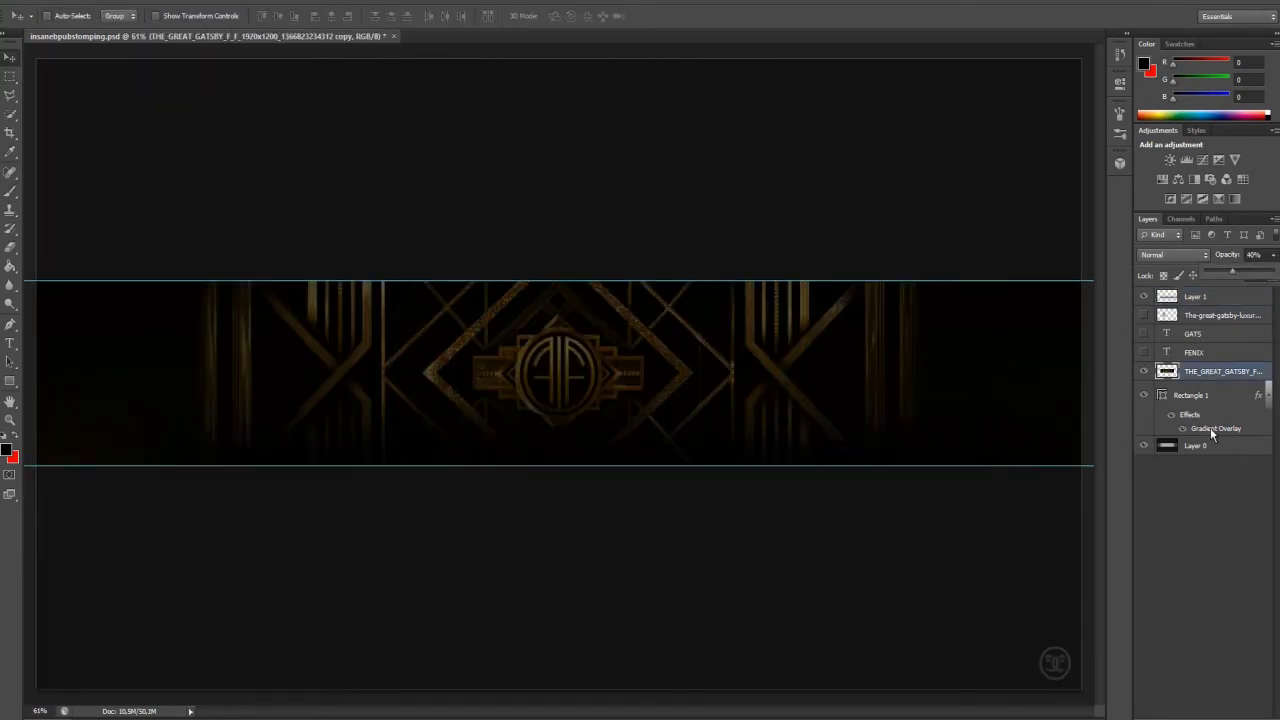
alt+shift+right_click(548, 270)
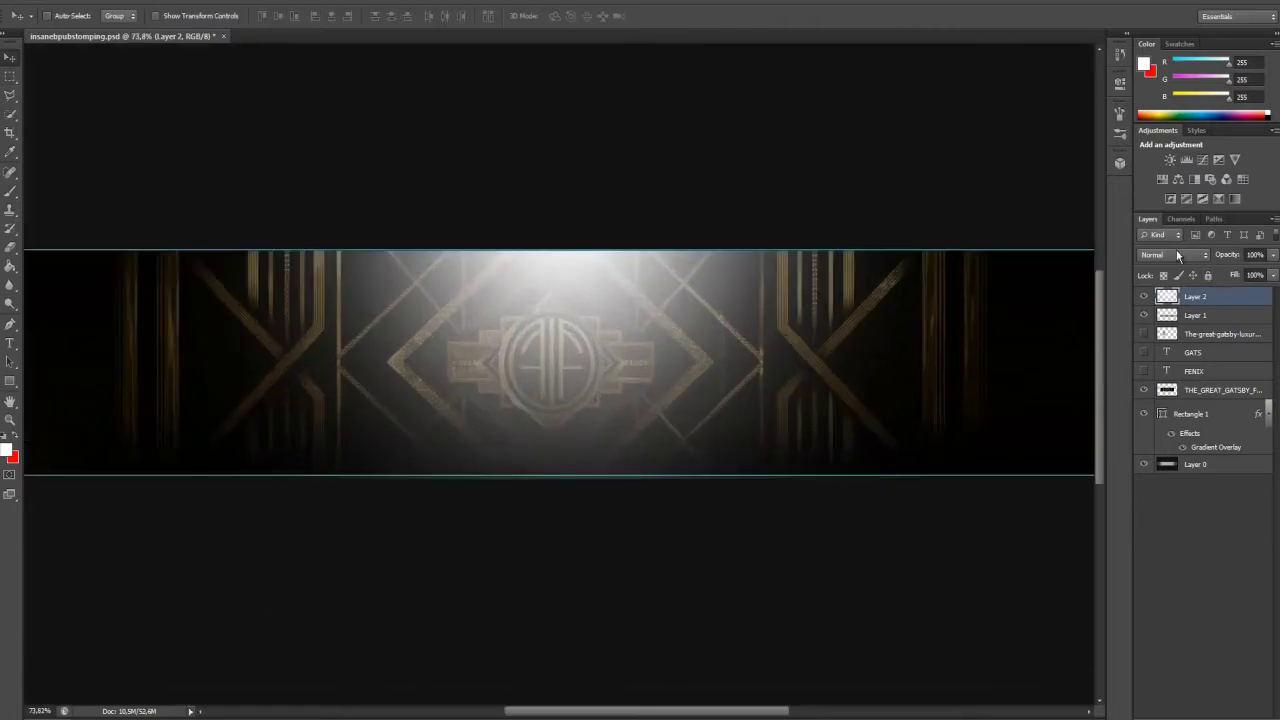
scroll(1176, 250, down, 10)
scroll(1176, 253, down, 3)
scroll(1176, 253, down, 1)
scroll(1176, 253, up, 1)
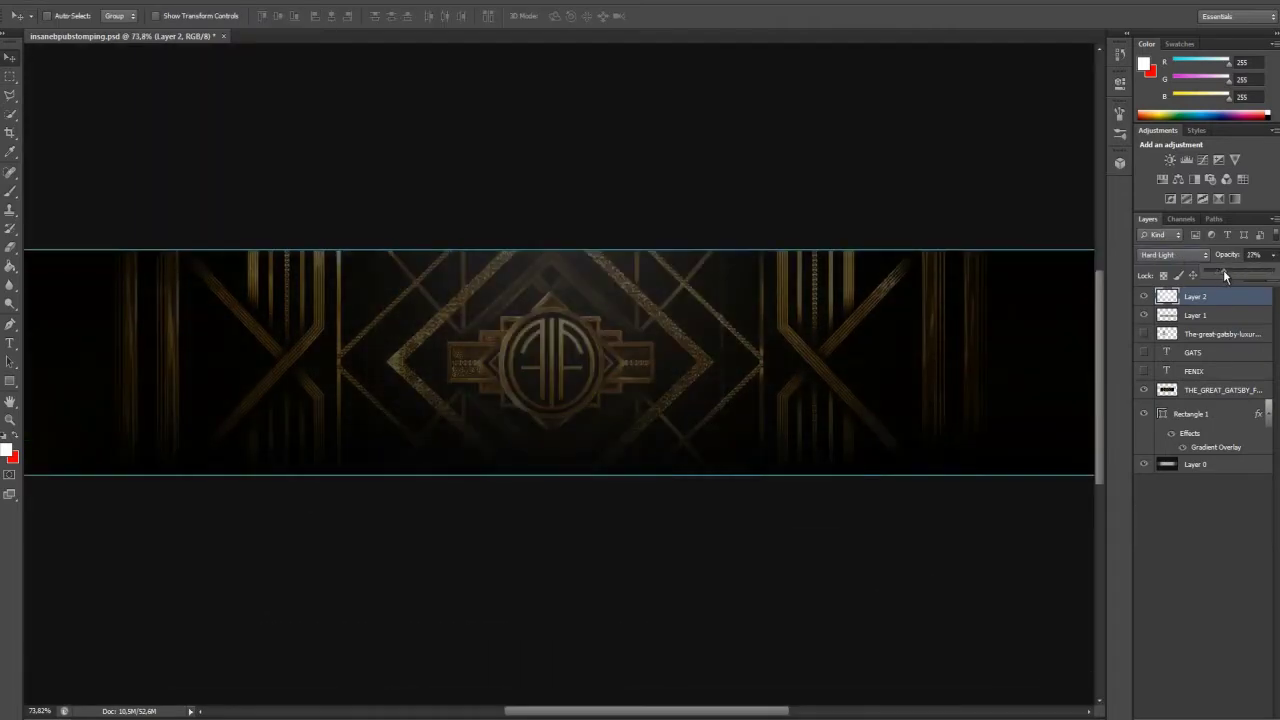
- Add another layer, paint a black spot below the banner, then delete it and deselect
key(ctrl+shift+alt+n)
key(b)
scroll(508, 546, down, 5)
drag(508, 546, 643, 478)
key(v)
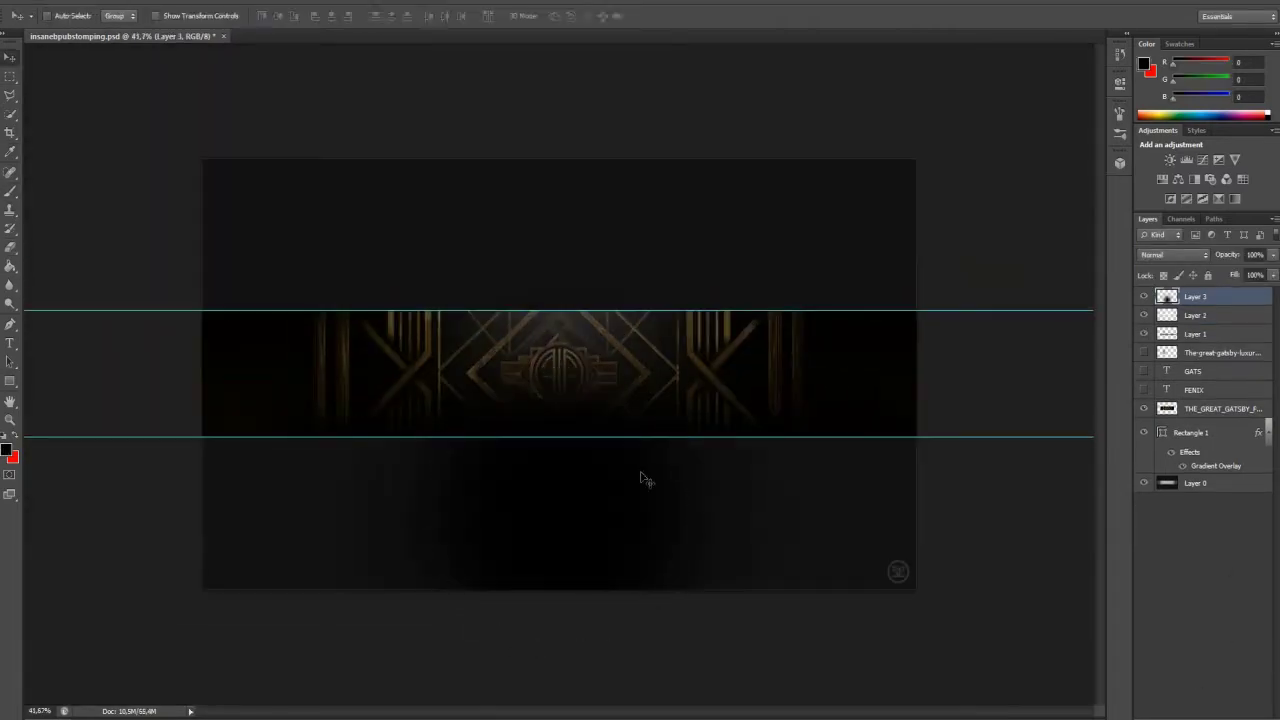
key(Delete)
key(ctrl+d)
key(v)
scroll(566, 400, up, 4)
scroll(783, 381, up, 1)
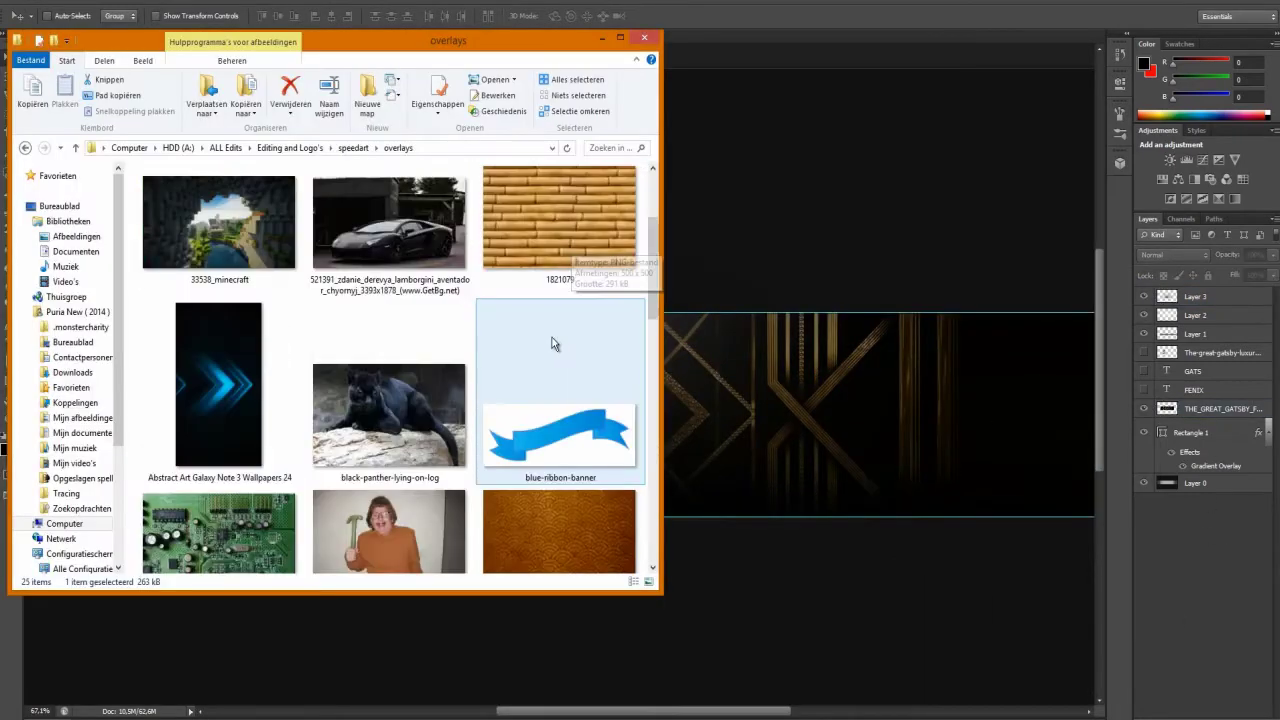
- Place the gold texture, rotated a quarter turn, as a vertical strip in the banner
mouse_move(557, 200)
mouse_down()
mouse_move(682, 310)
mouse_move(752, 280)
mouse_move(700, 500)
mouse_up()
key(Return)
drag(607, 409, 614, 356)
key(ctrl+t)
click(671, 18)
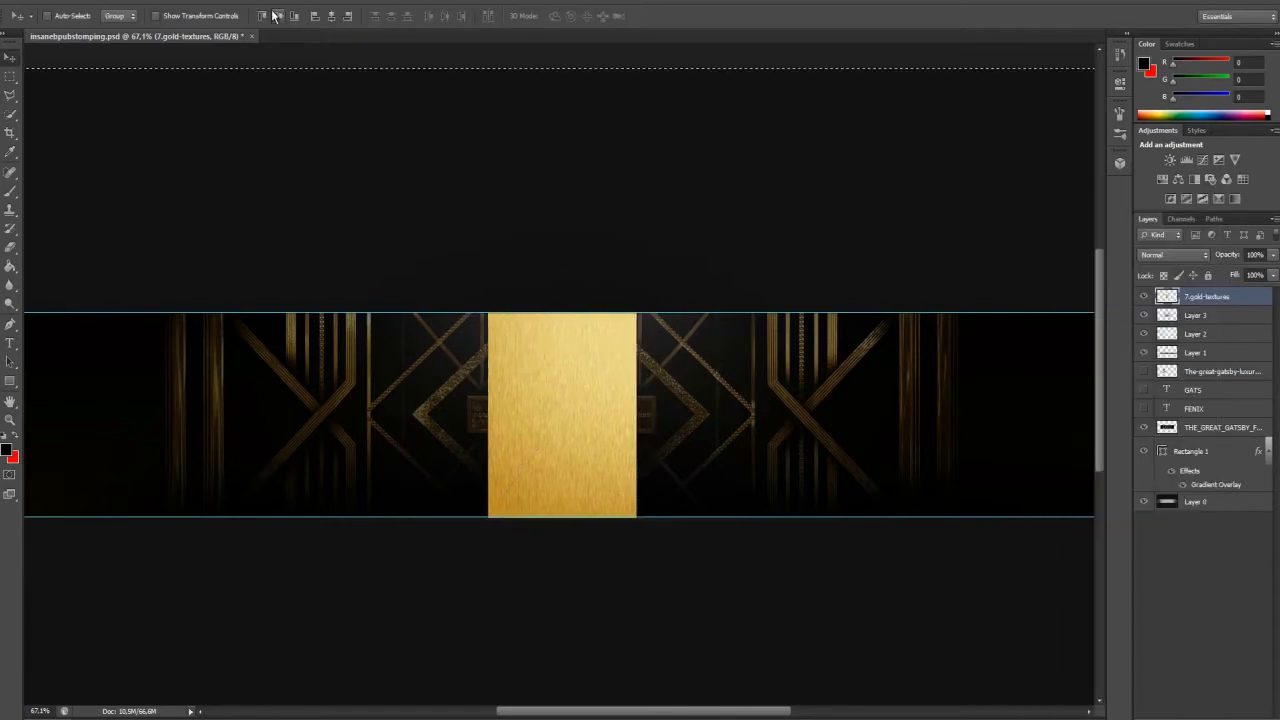
- Set the gold texture layer to Soft Light and select the Gatsby photo layer
right_click(476, 252)
click(1170, 254)
scroll(1170, 254, down, 6)
scroll(1172, 254, down, 5)
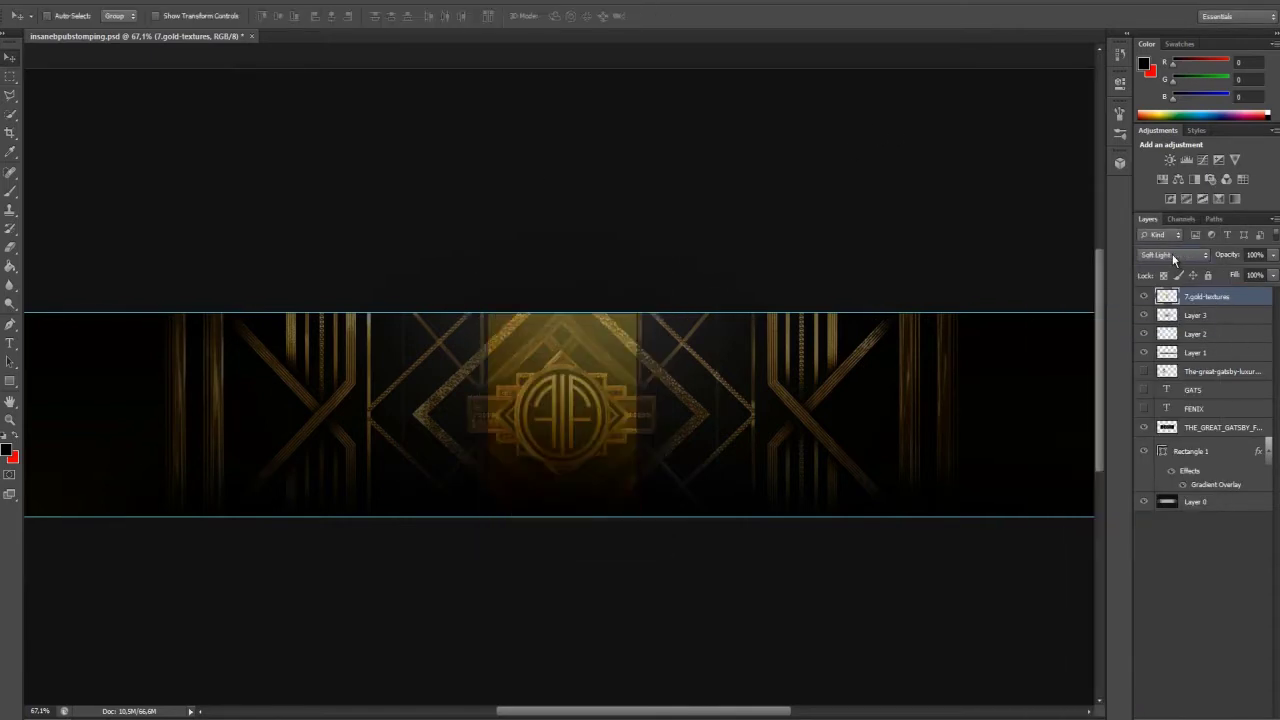
click(1216, 428)
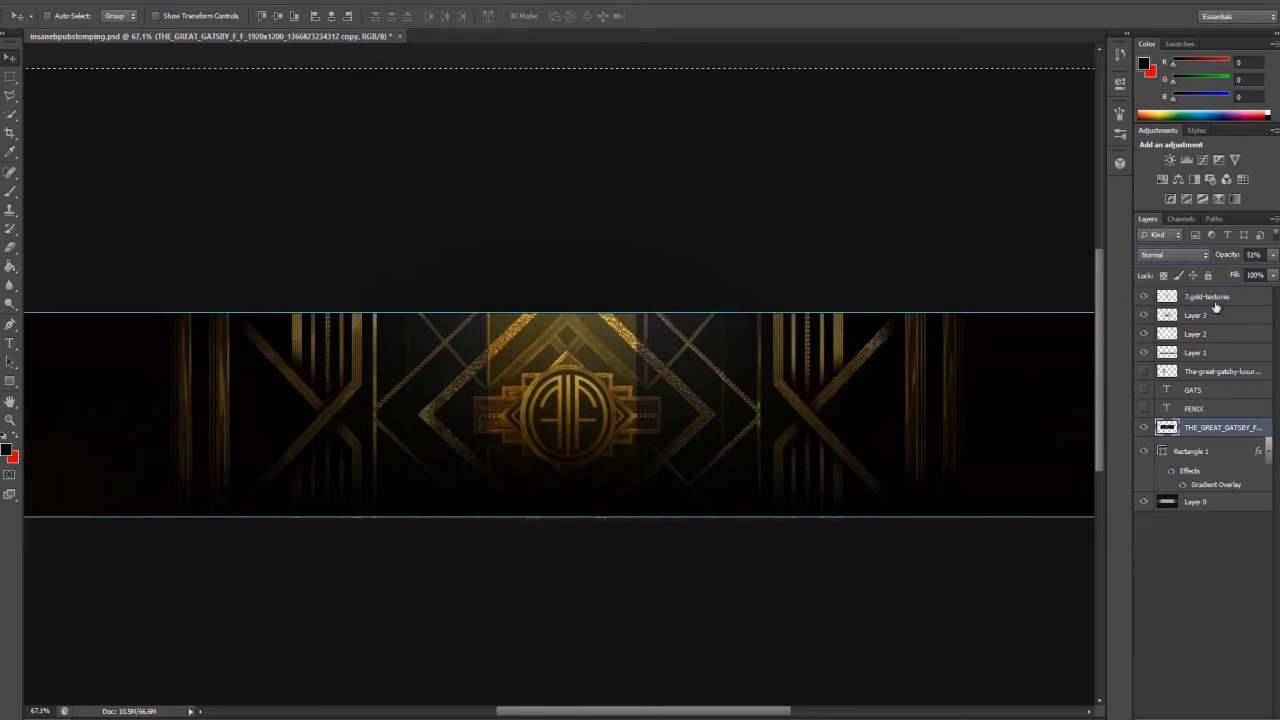
right_click(374, 134)
key(Escape)
key(ctrl+0)
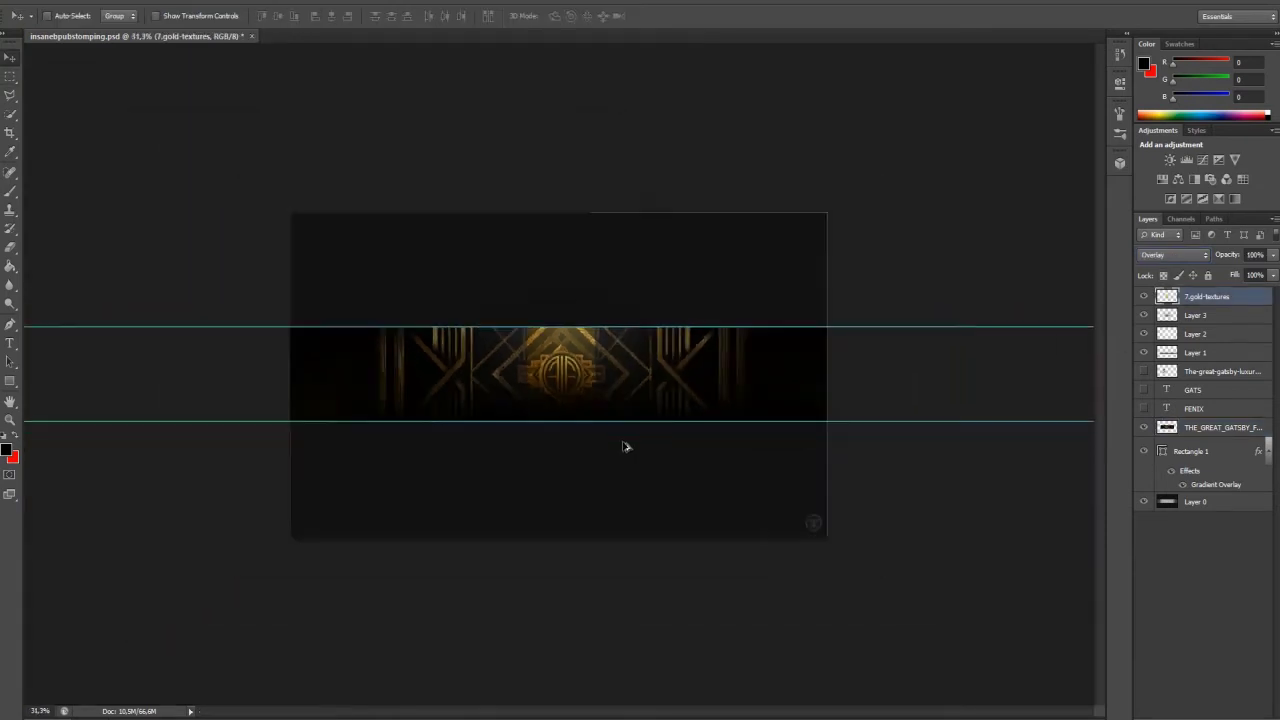
- Move the Gatsby photo layer to the top and adjust its blend mode
drag(1202, 373, 1205, 292)
click(1172, 254)
scroll(1188, 255, down, 3)
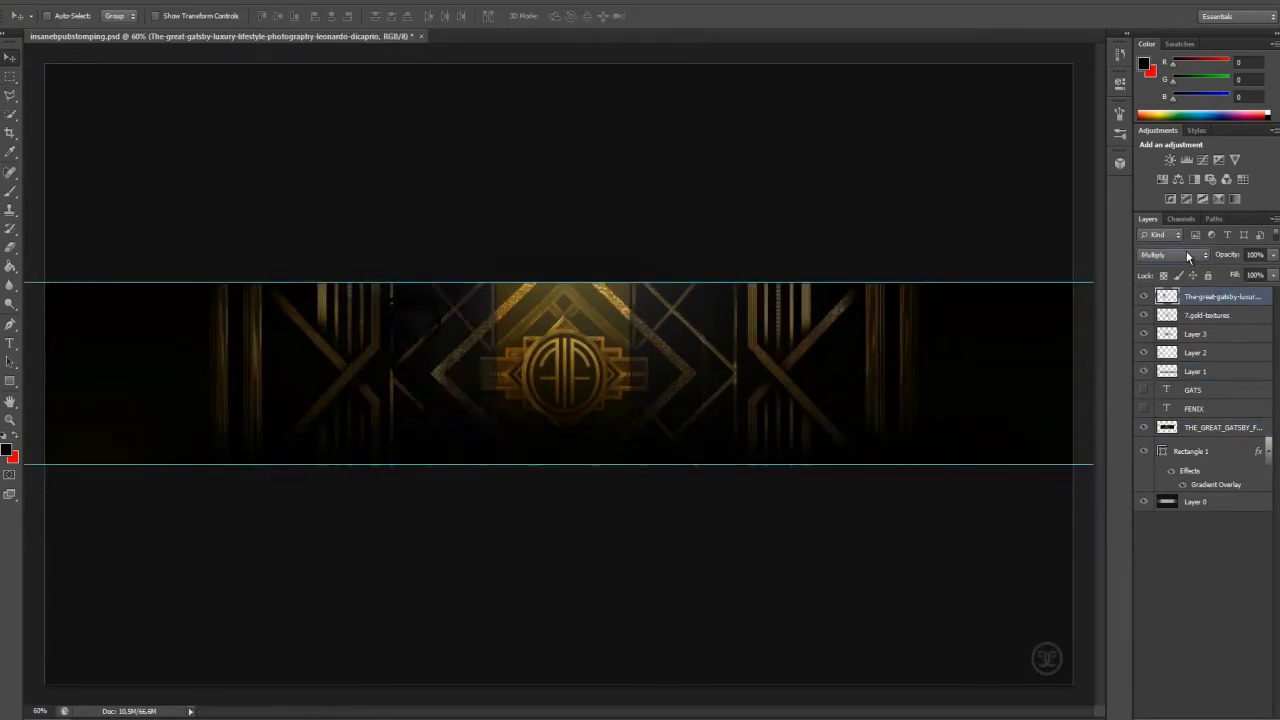
scroll(1188, 255, down, 3)
scroll(1188, 255, up, 12)
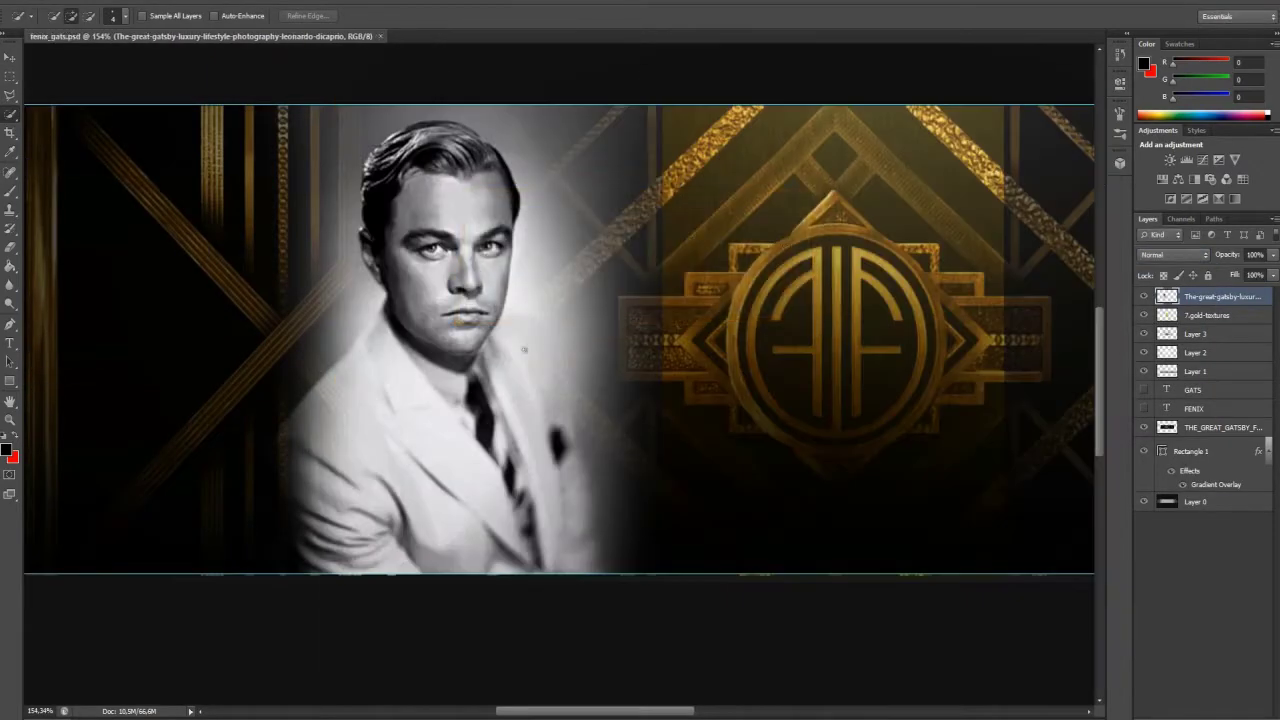
- Select the portrait, refine its edge (Smooth 100, Shift Edge +33), and output a masked layer
drag(460, 300, 300, 450)
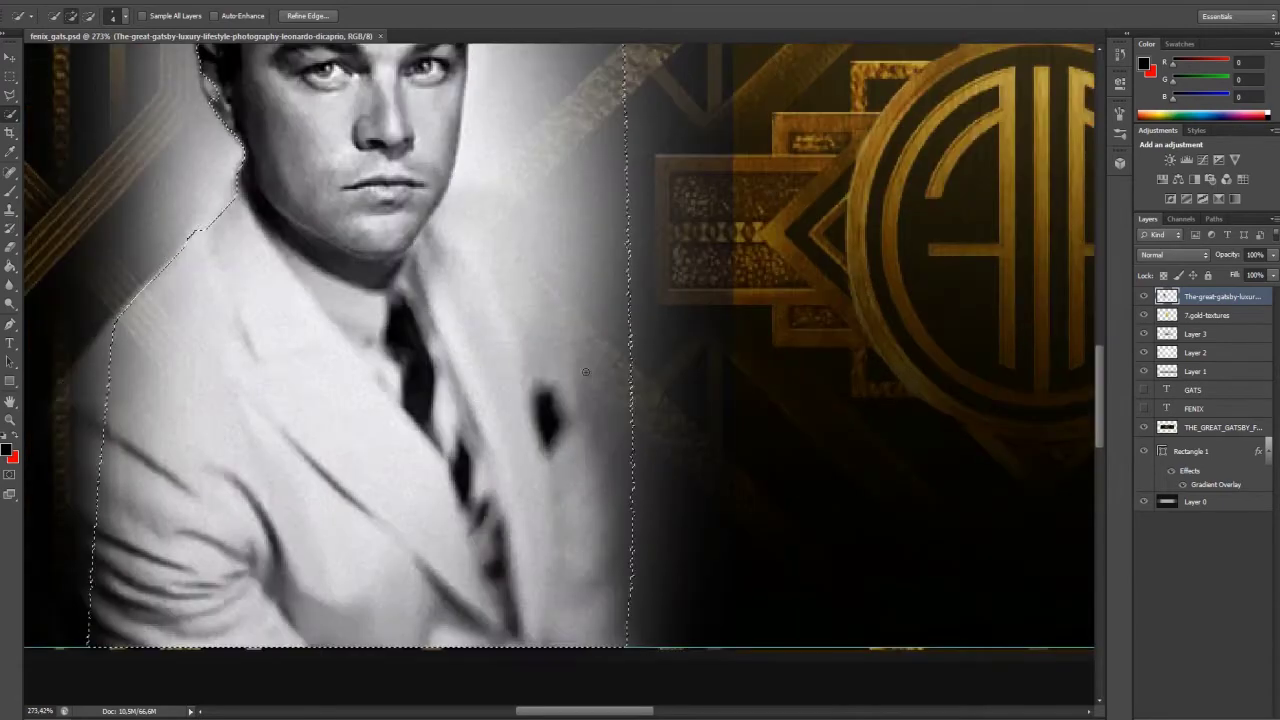
key(ctrl+alt+r)
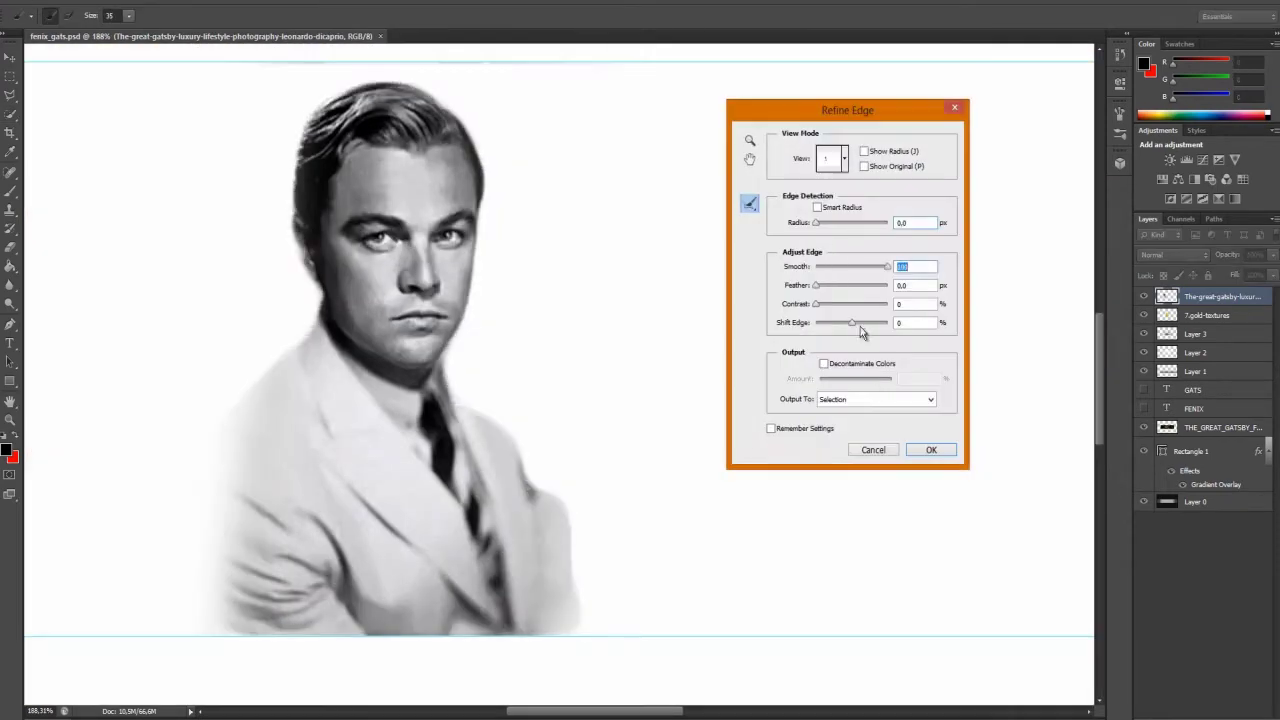
drag(851, 322, 862, 322)
click(846, 303)
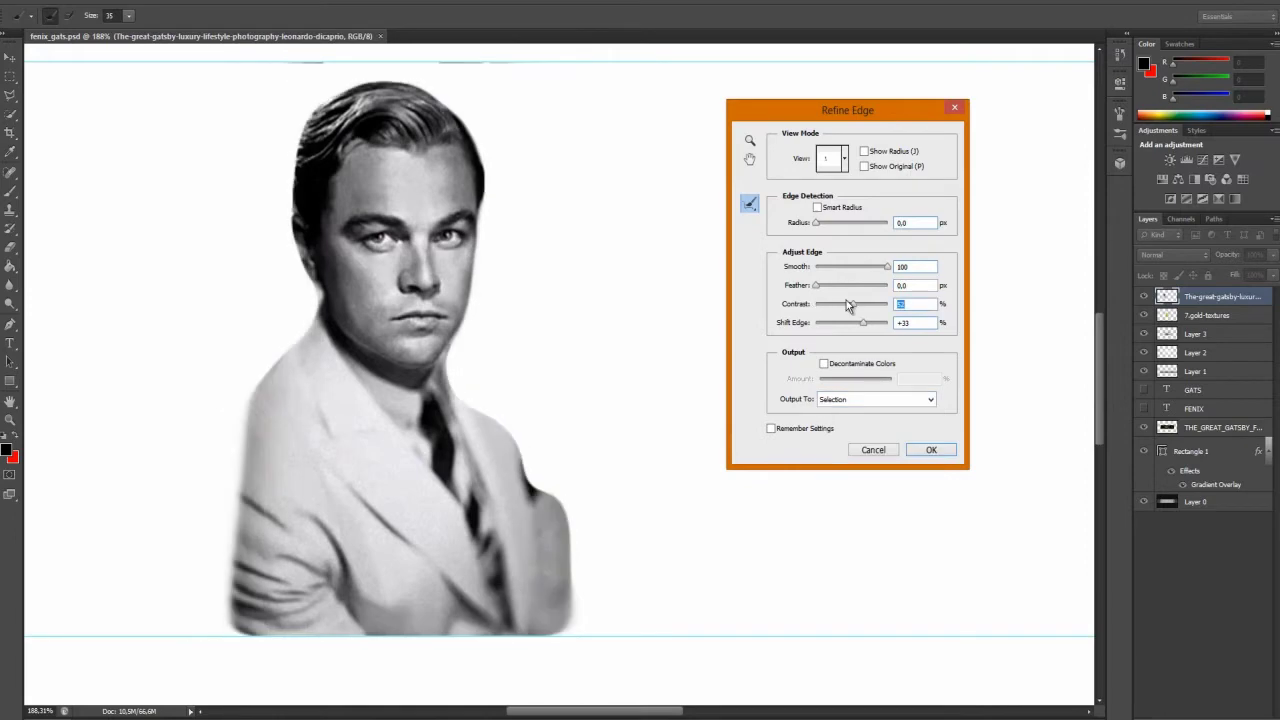
click(876, 399)
click(880, 454)
click(931, 449)
- Erase the lower right of the suit near the shoulder with a 175 px Clear-mode brush
key(b)
click(165, 16)
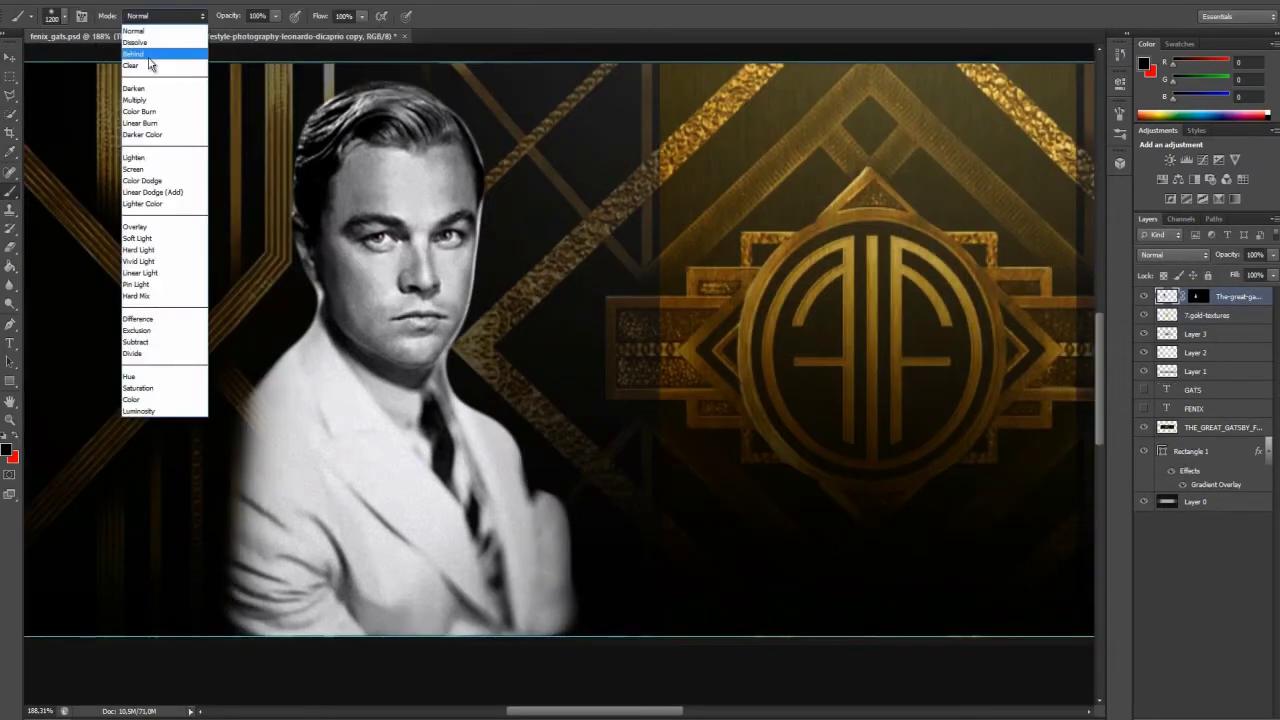
click(150, 65)
scroll(473, 272, up, 4)
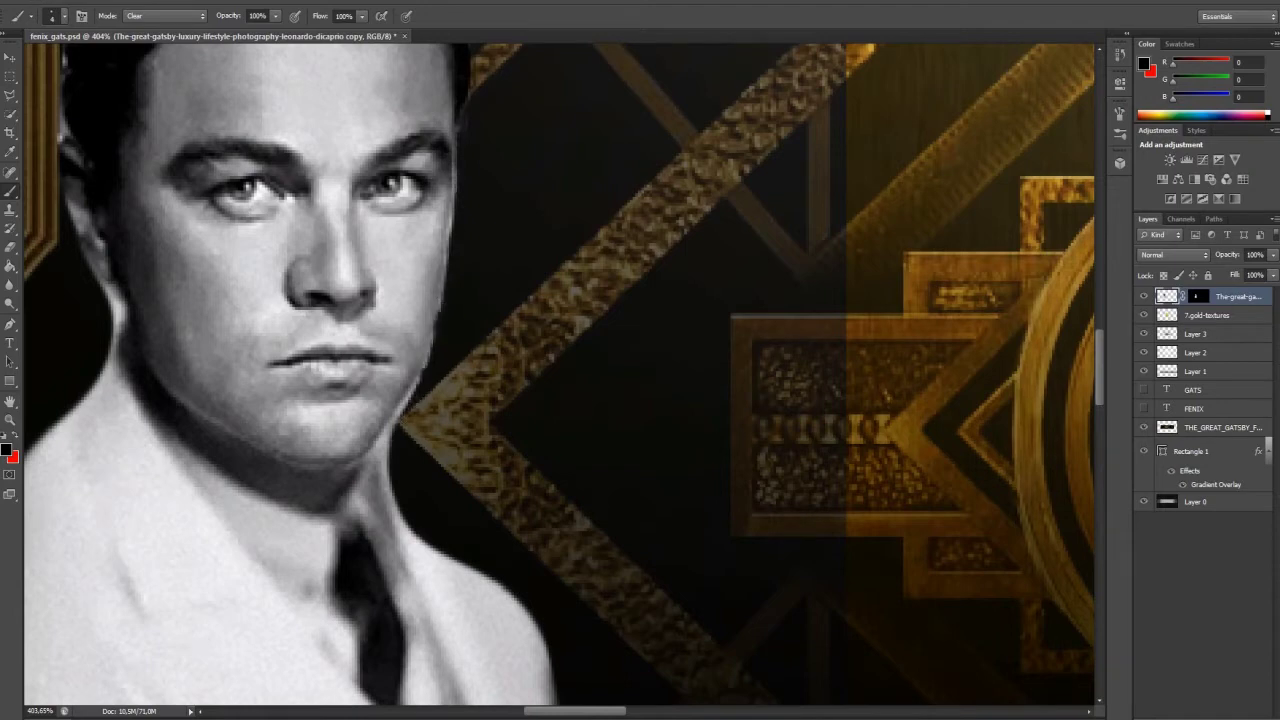
scroll(560, 374, up, 3)
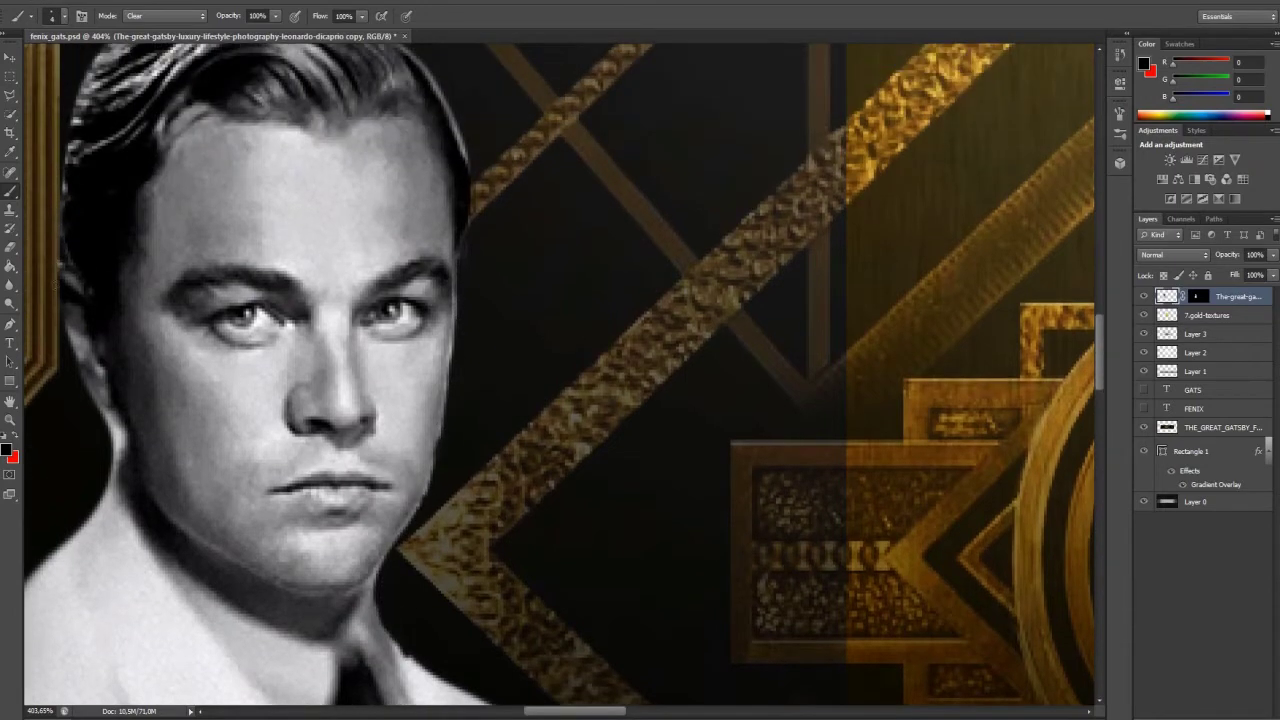
key(ctrl+0)
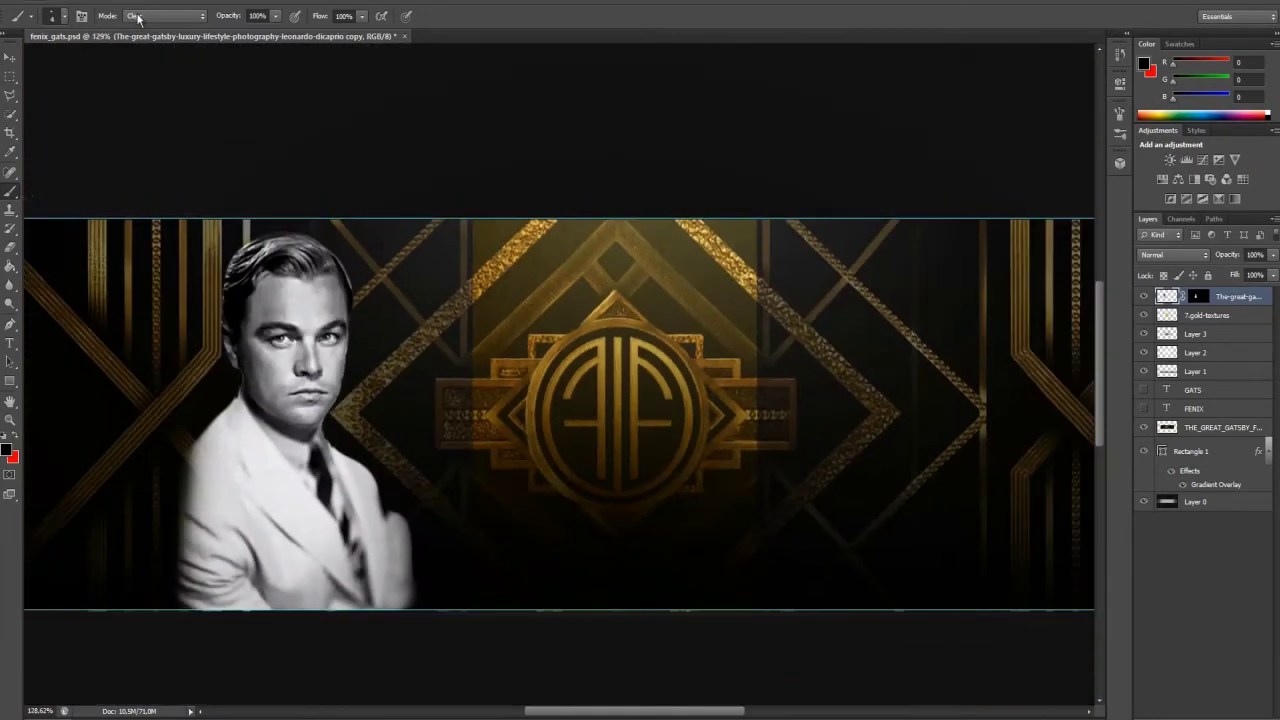
right_click(396, 416)
key(Return)
drag(415, 545, 310, 500)
- Nudge the portrait slightly right and make the FENIX and GATS layers visible
key(bracketright)
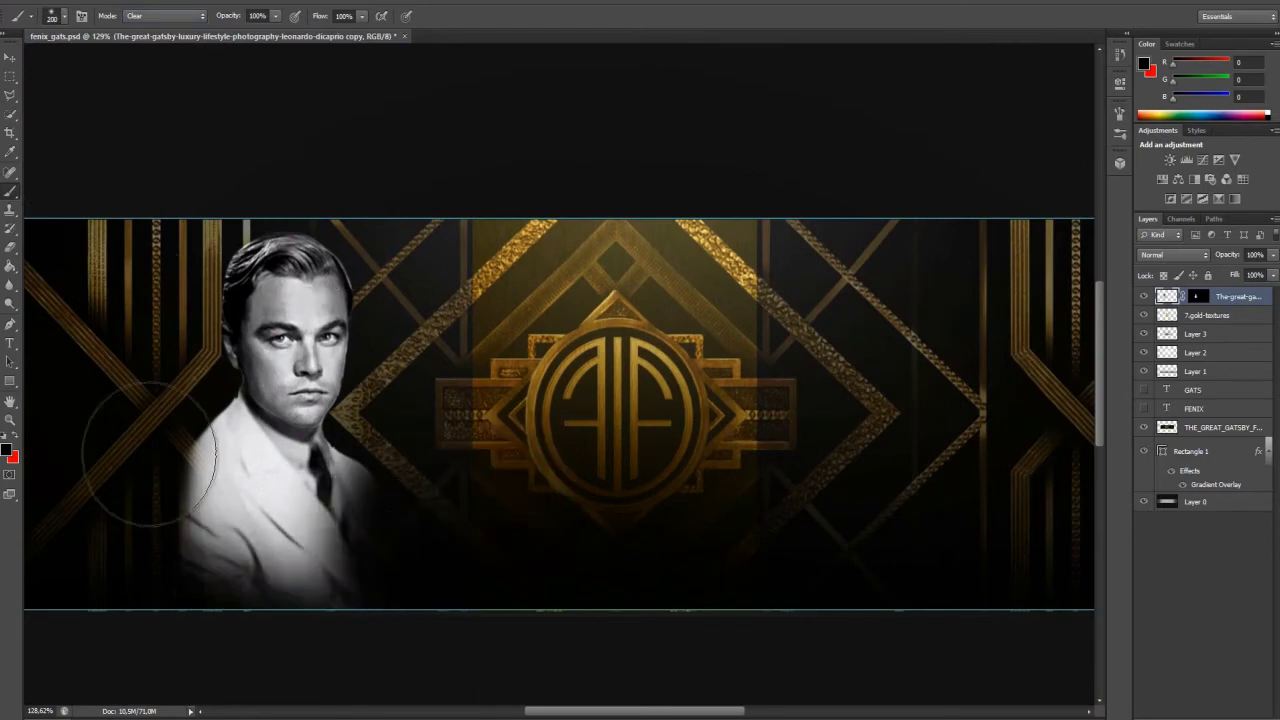
key(v)
drag(269, 388, 298, 388)
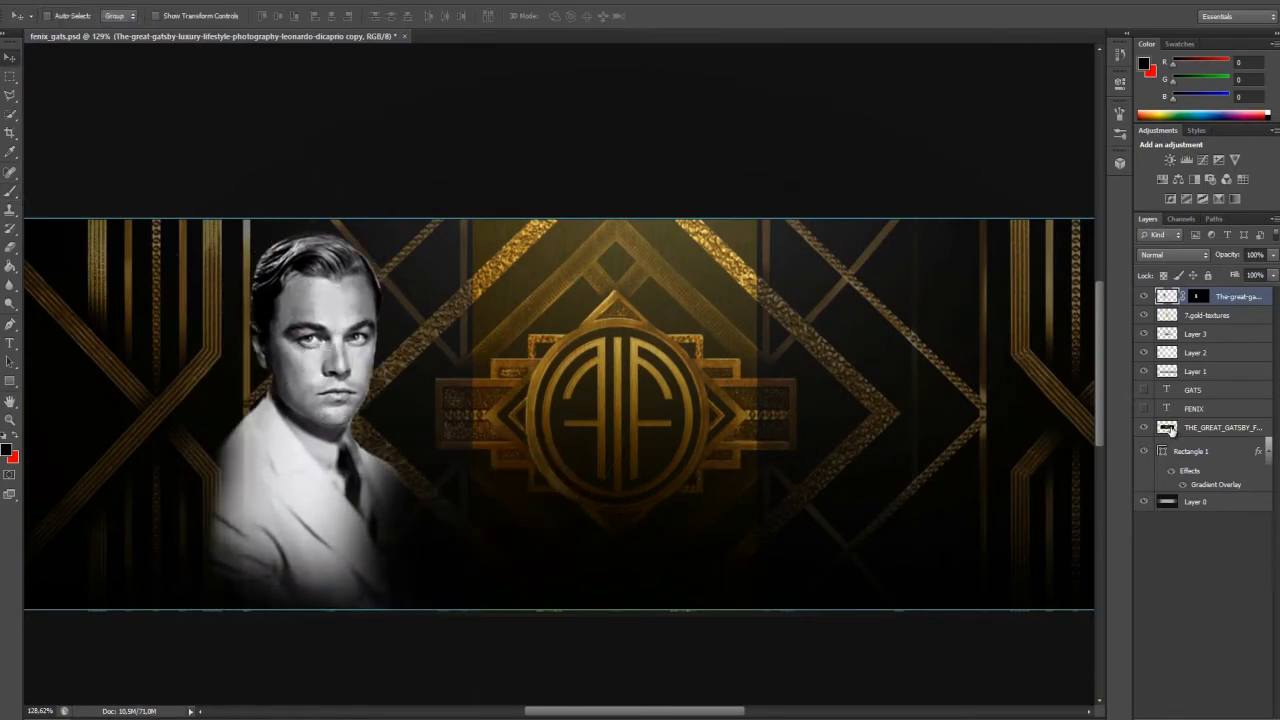
drag(1143, 390, 1143, 408)
- Open the GATS layer style and enable Drop Shadow and Bevel & Emboss
double_click(1200, 408)
key(Escape)
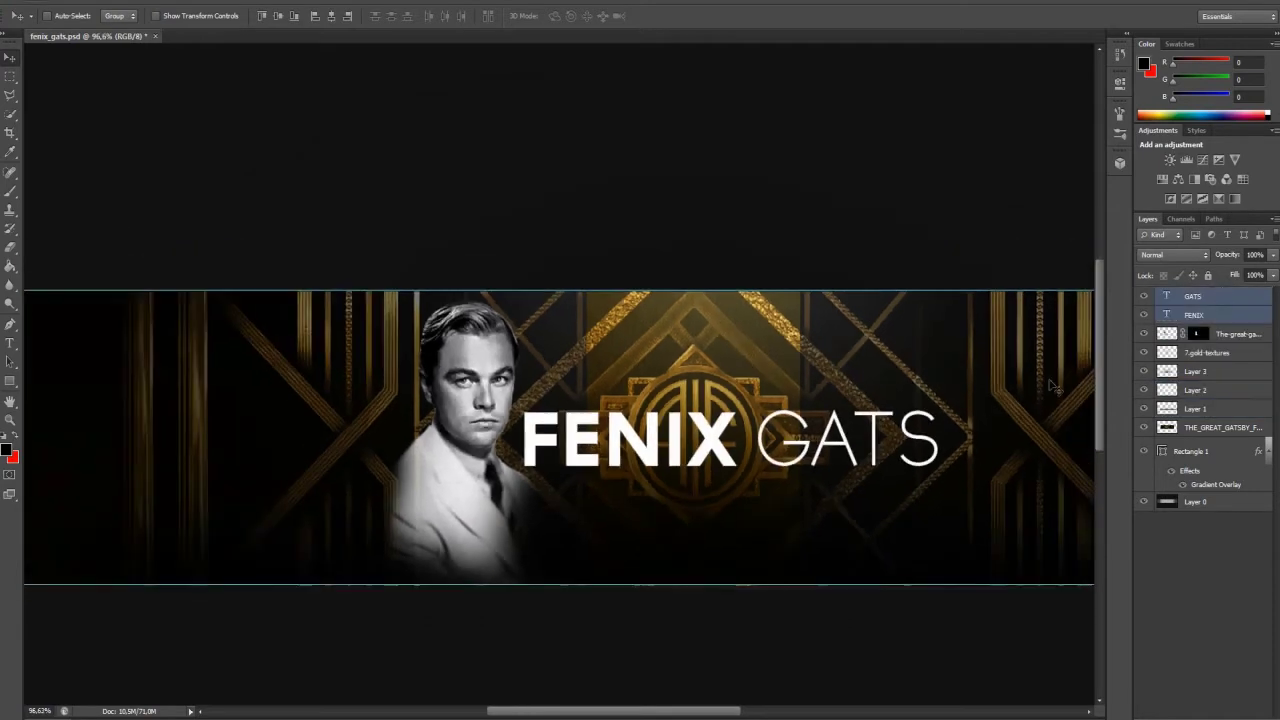
right_click(1193, 296)
click(1060, 251)
double_click(1230, 296)
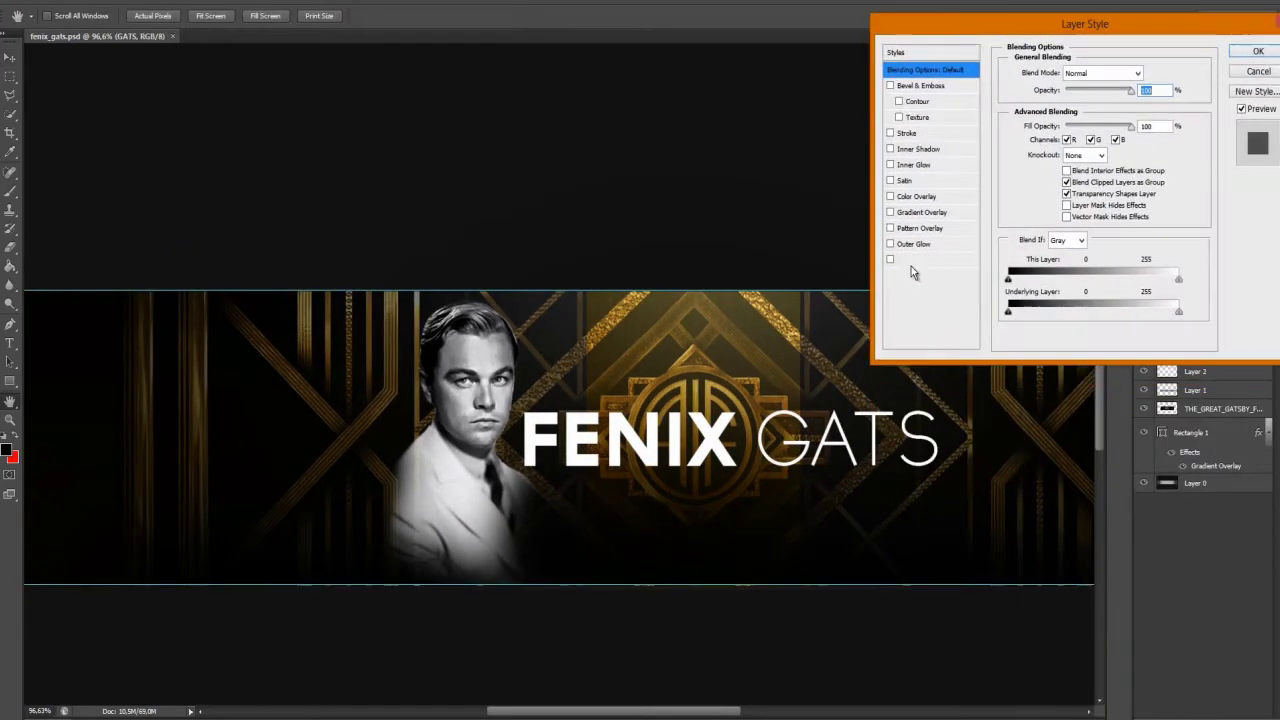
click(911, 260)
click(920, 85)
- Change the bevel's gloss contour shape and edit its size
click(1081, 240)
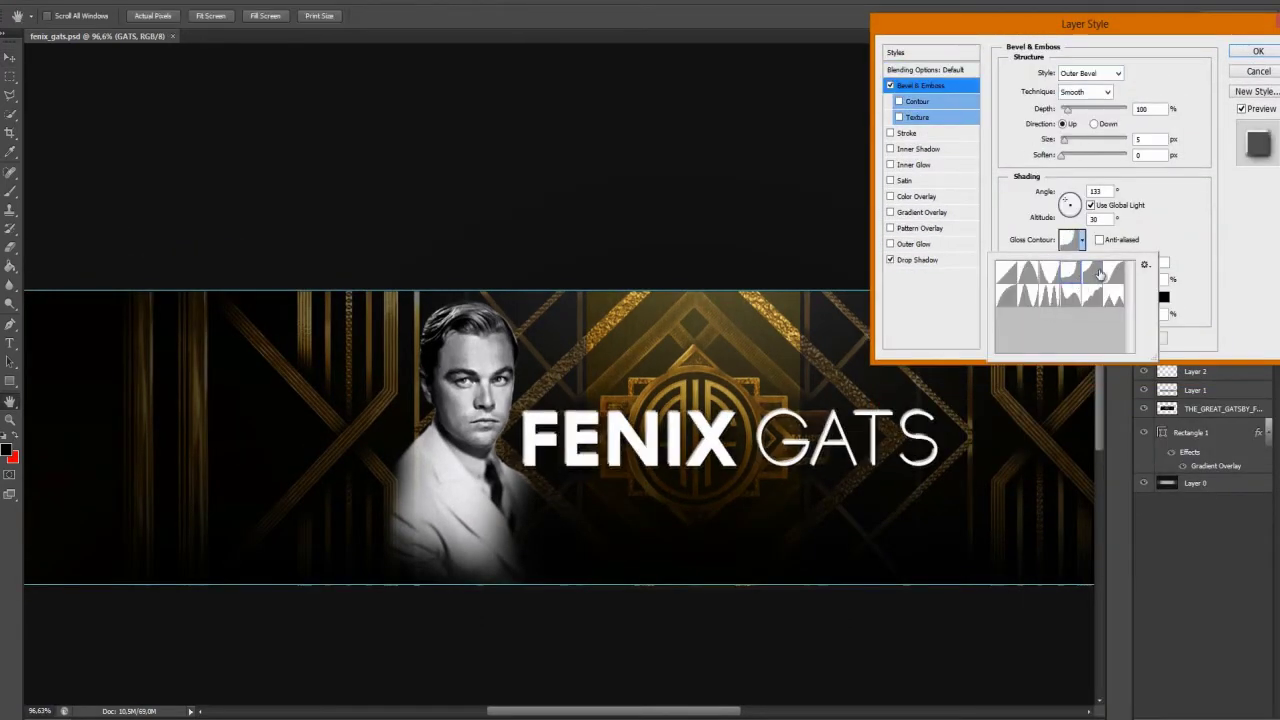
click(1100, 273)
click(1070, 240)
key(Return)
click(1065, 141)
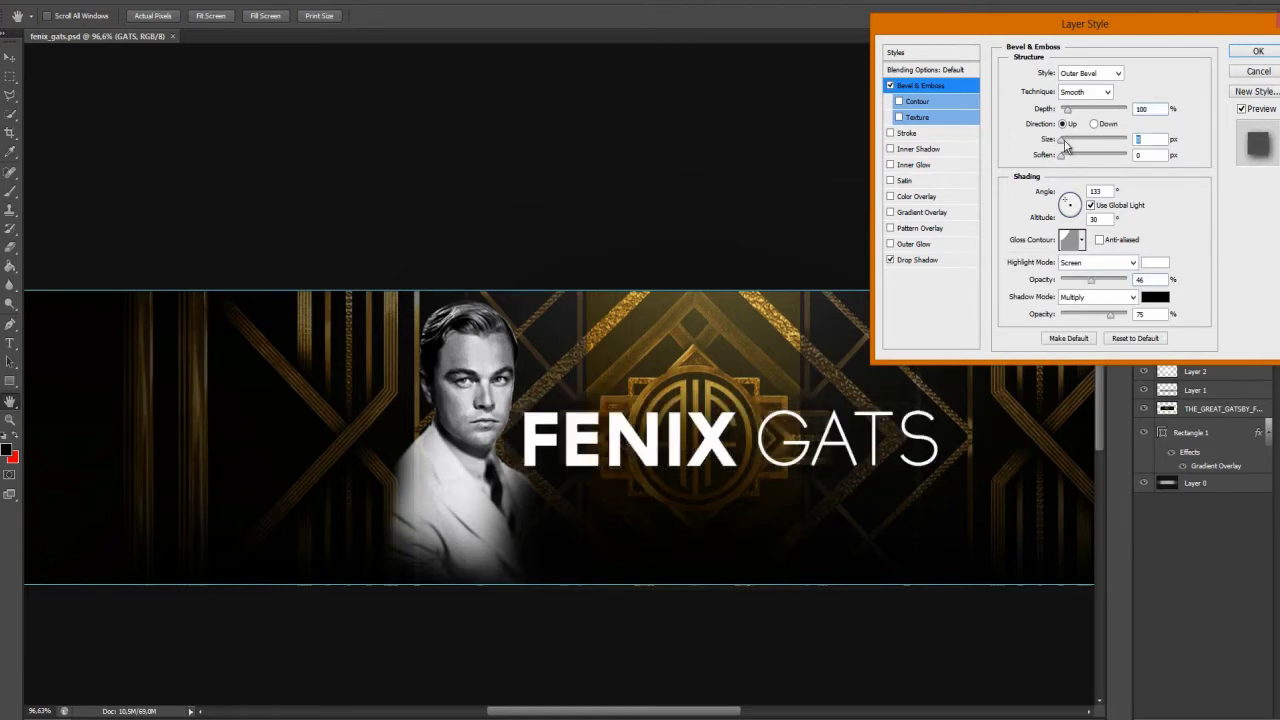
- Add a light Gradient Overlay to GATS, apply the effects, and shift the title right
click(920, 212)
click(1090, 106)
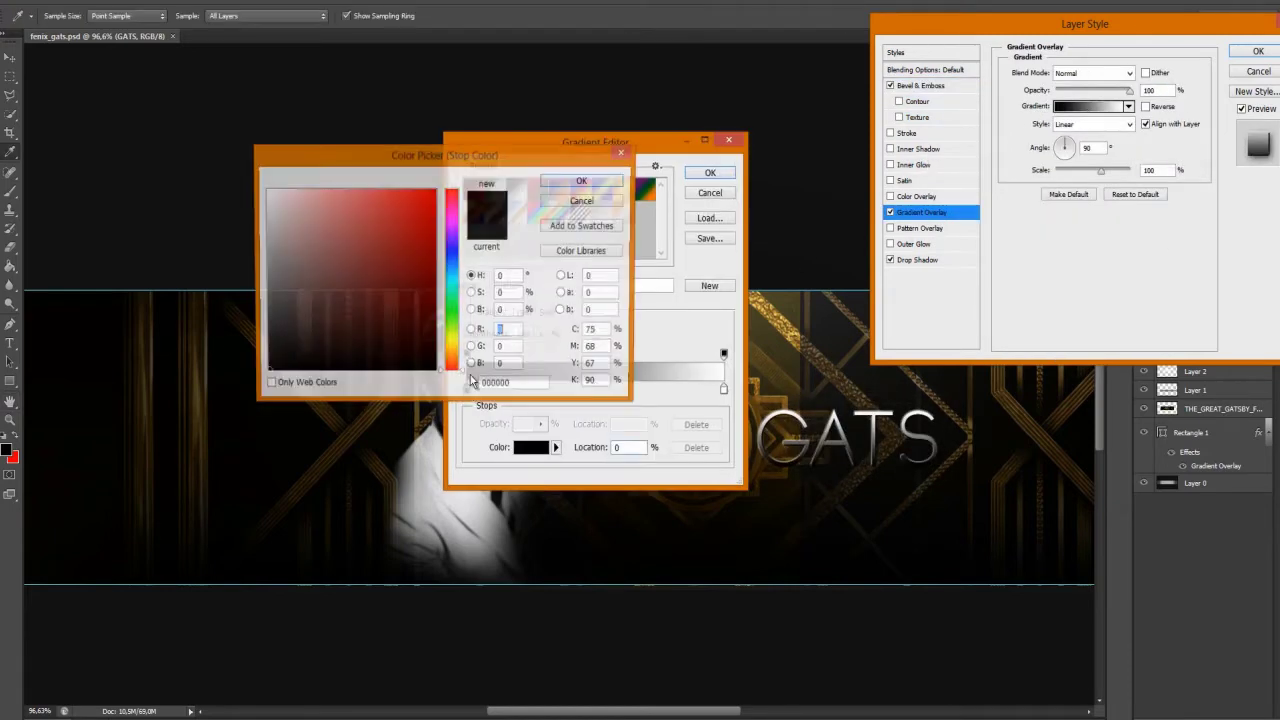
click(917, 166)
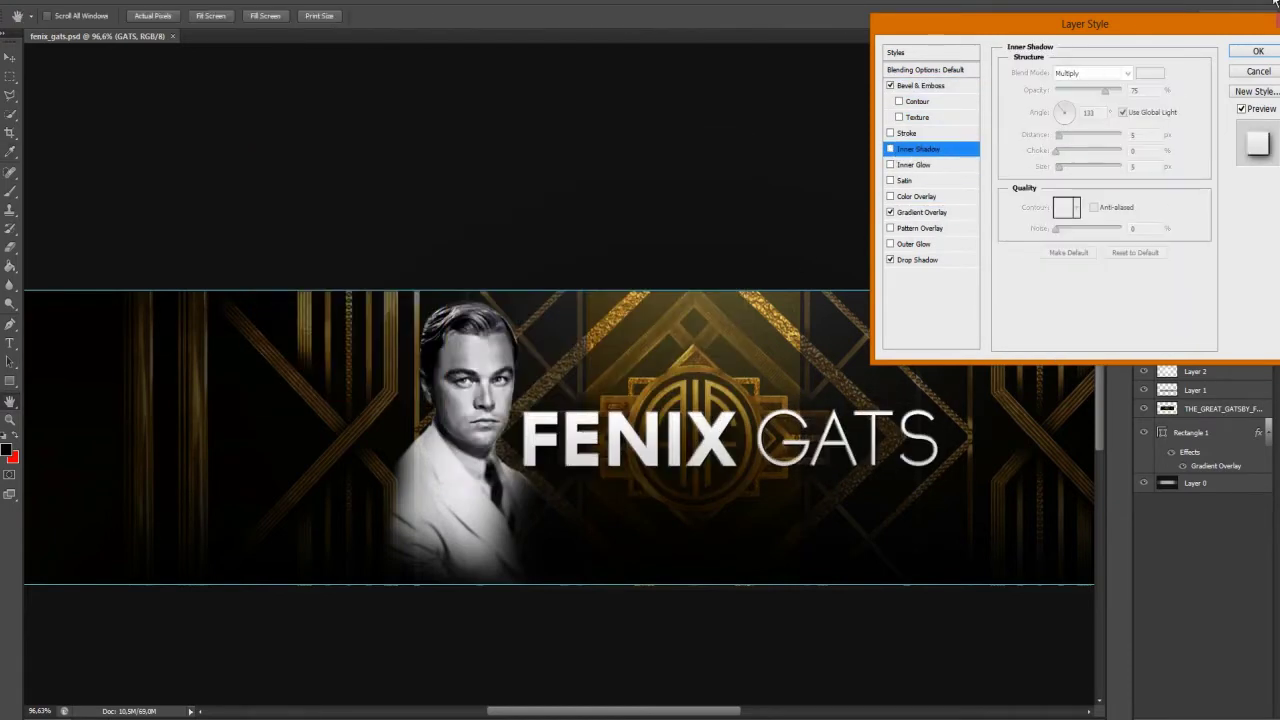
click(1258, 51)
drag(689, 457, 745, 457)
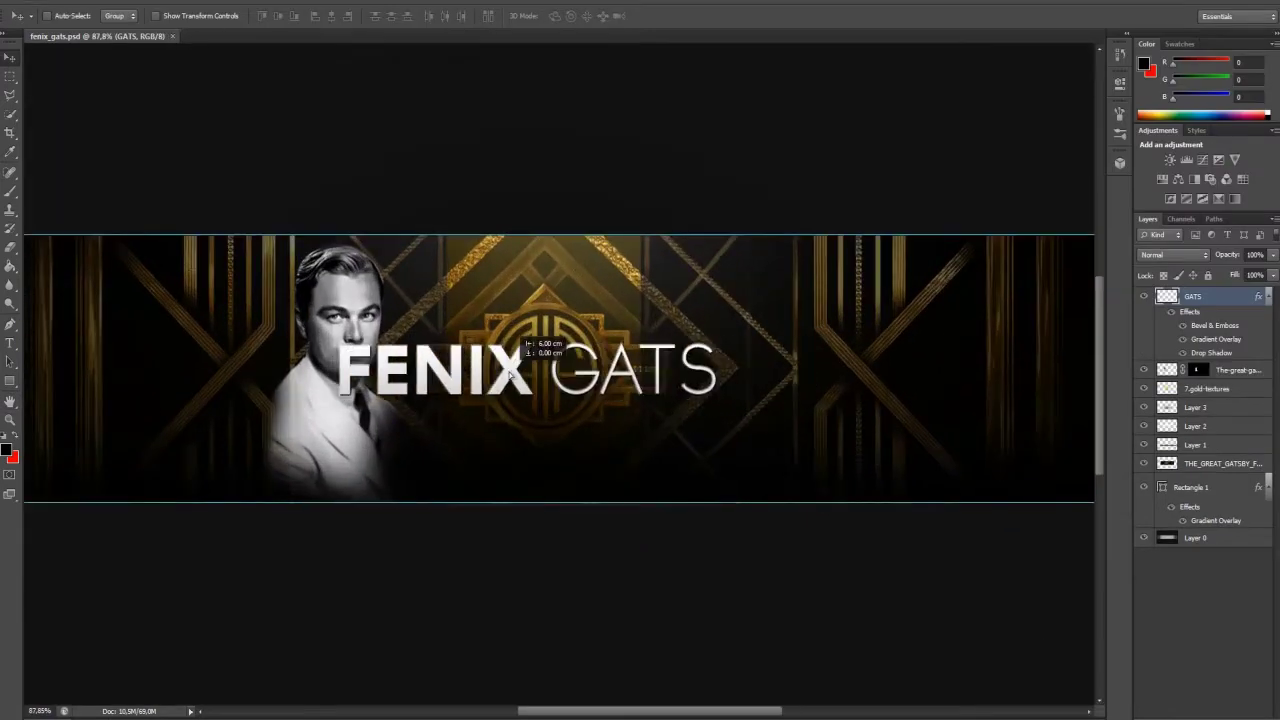
- Merge the background layers into Layer 3
scroll(635, 441, down, 1)
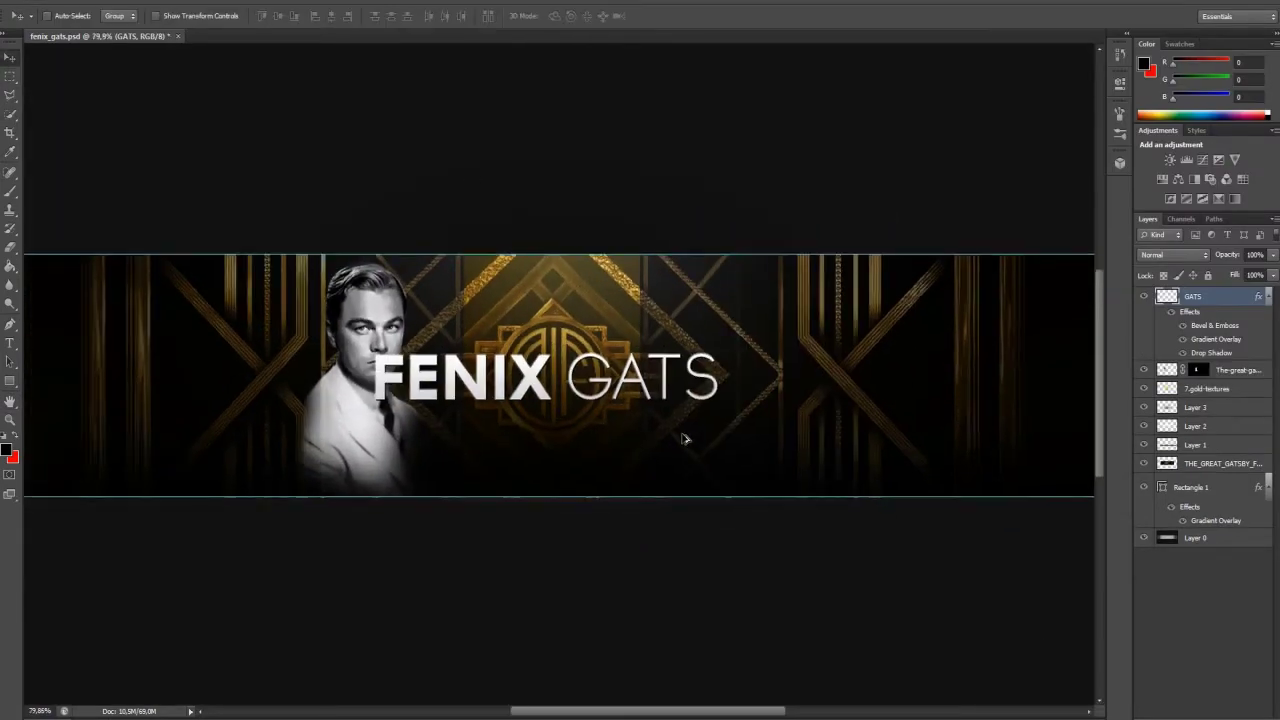
shift+click(1195, 407)
key(ctrl+e)
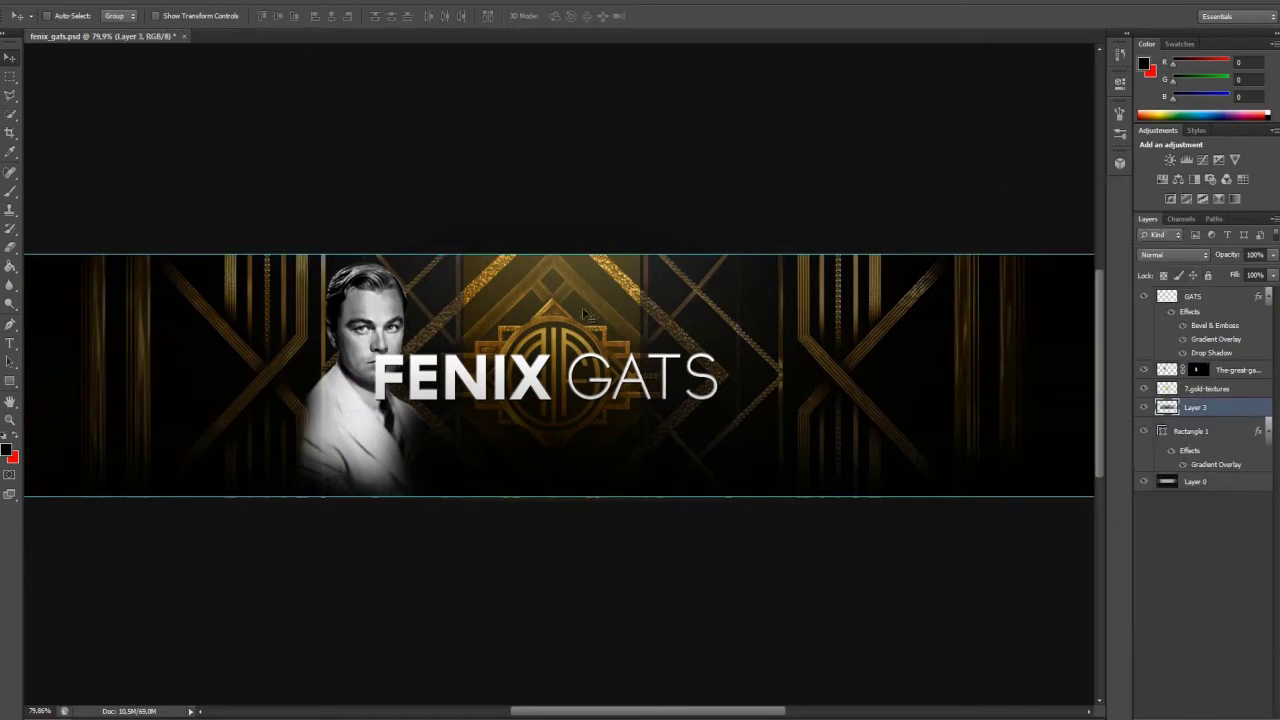
scroll(395, 268, down, 4)
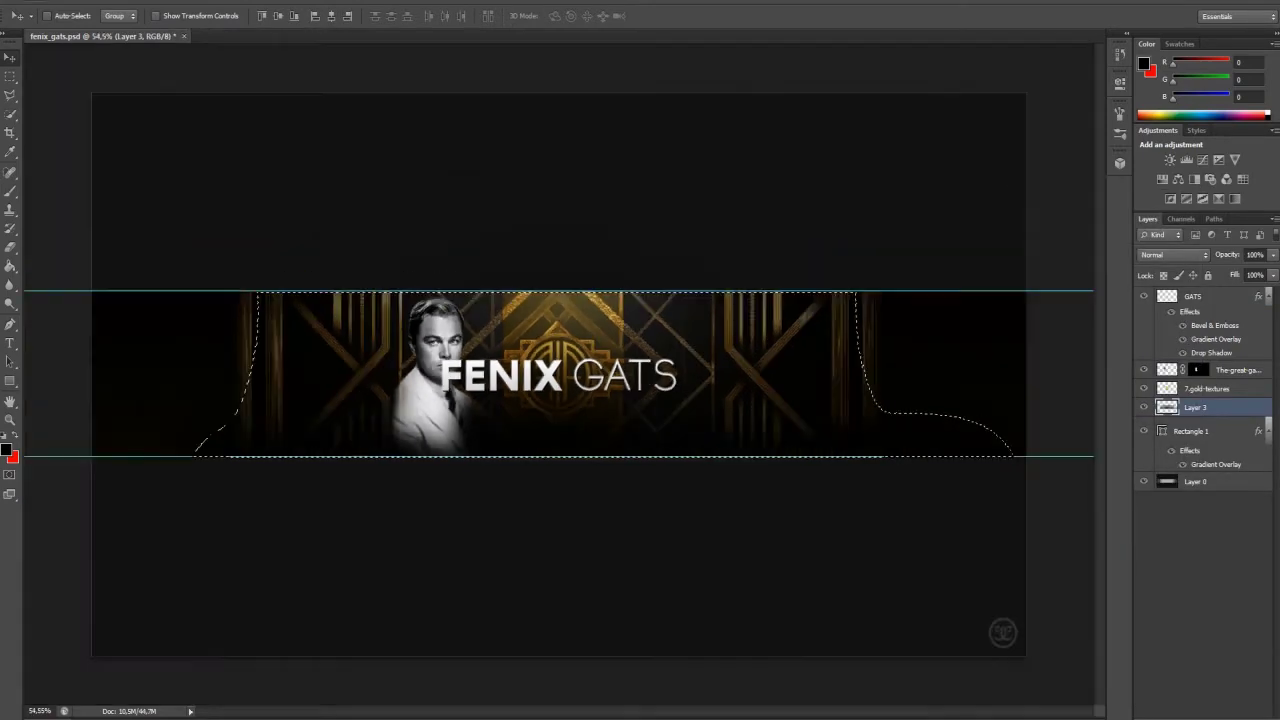
key(m)
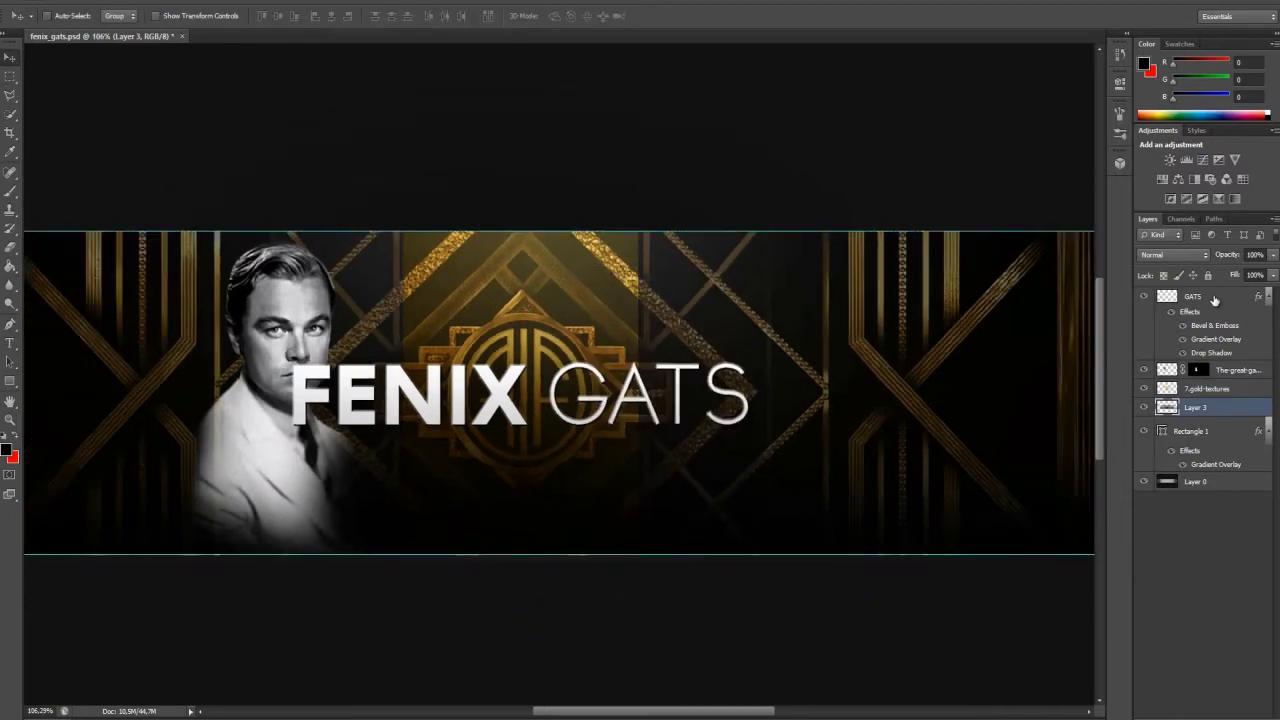
- Duplicate the gold texture and stretch the copy wider behind the FENIX GATS title
drag(582, 288, 390, 320)
key(ctrl+t)
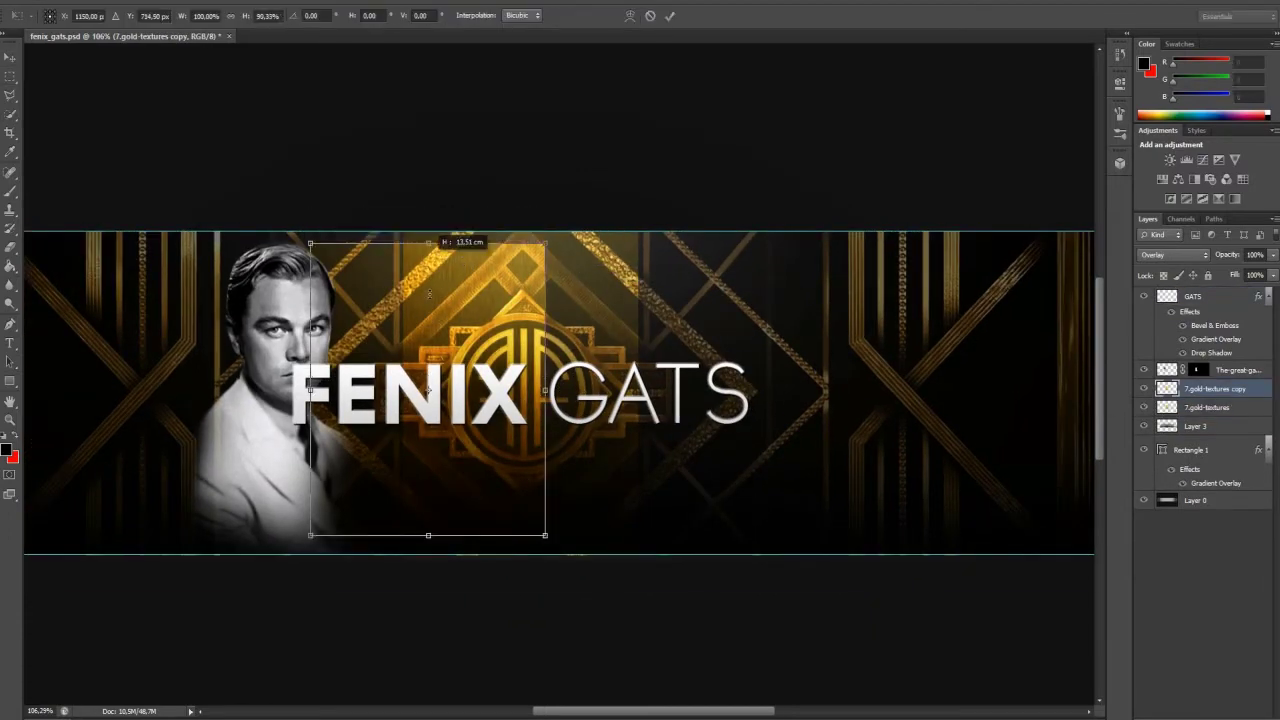
drag(428, 232, 428, 357)
drag(290, 395, 270, 395)
drag(546, 394, 705, 398)
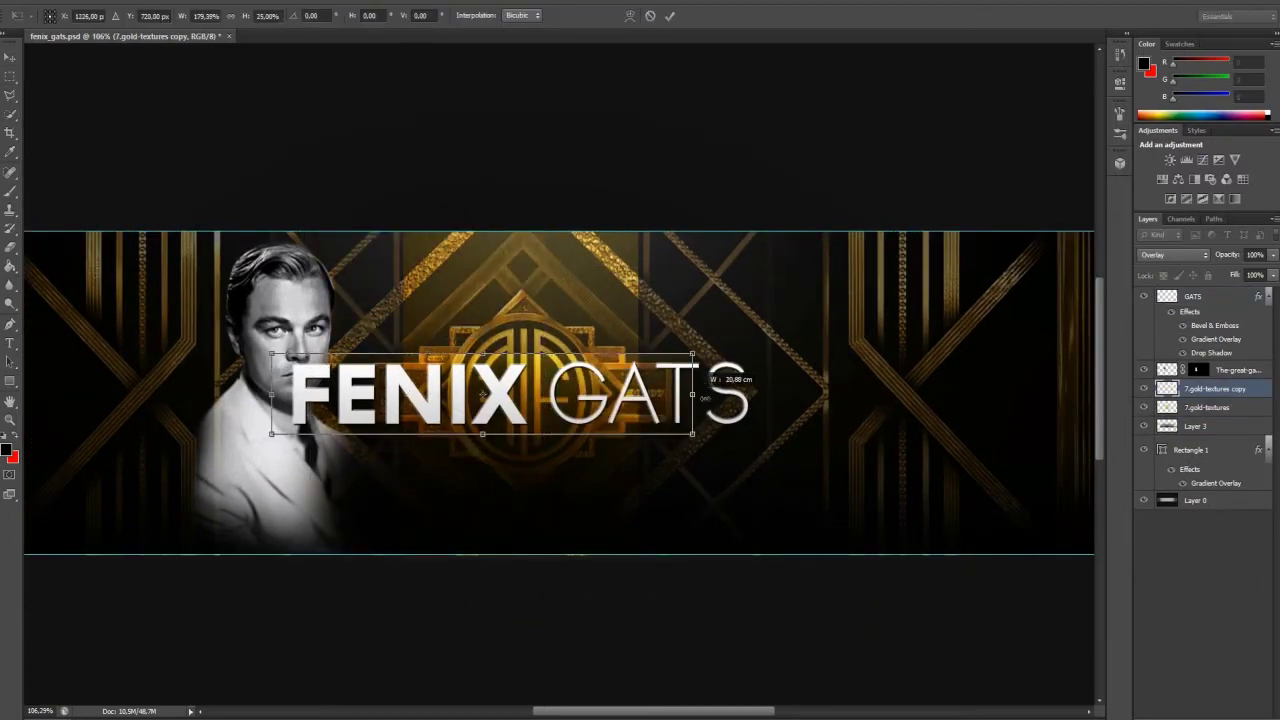
key(Return)
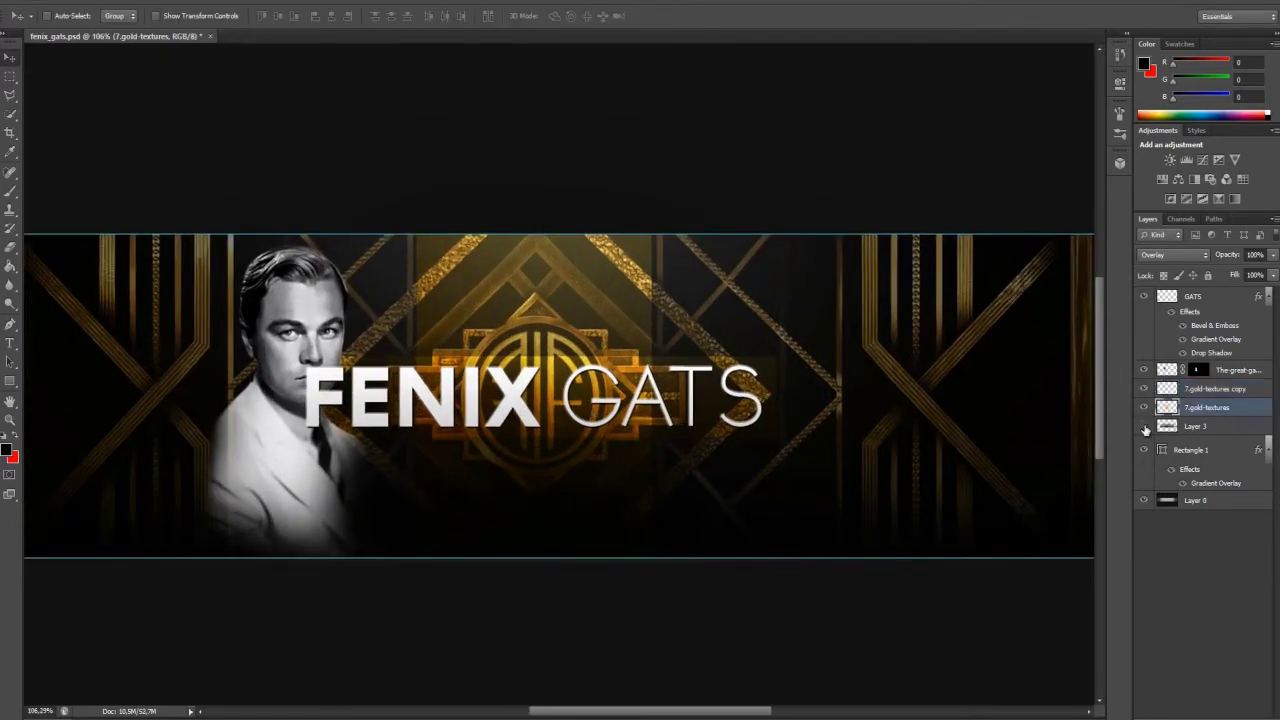
key(ctrl+d)
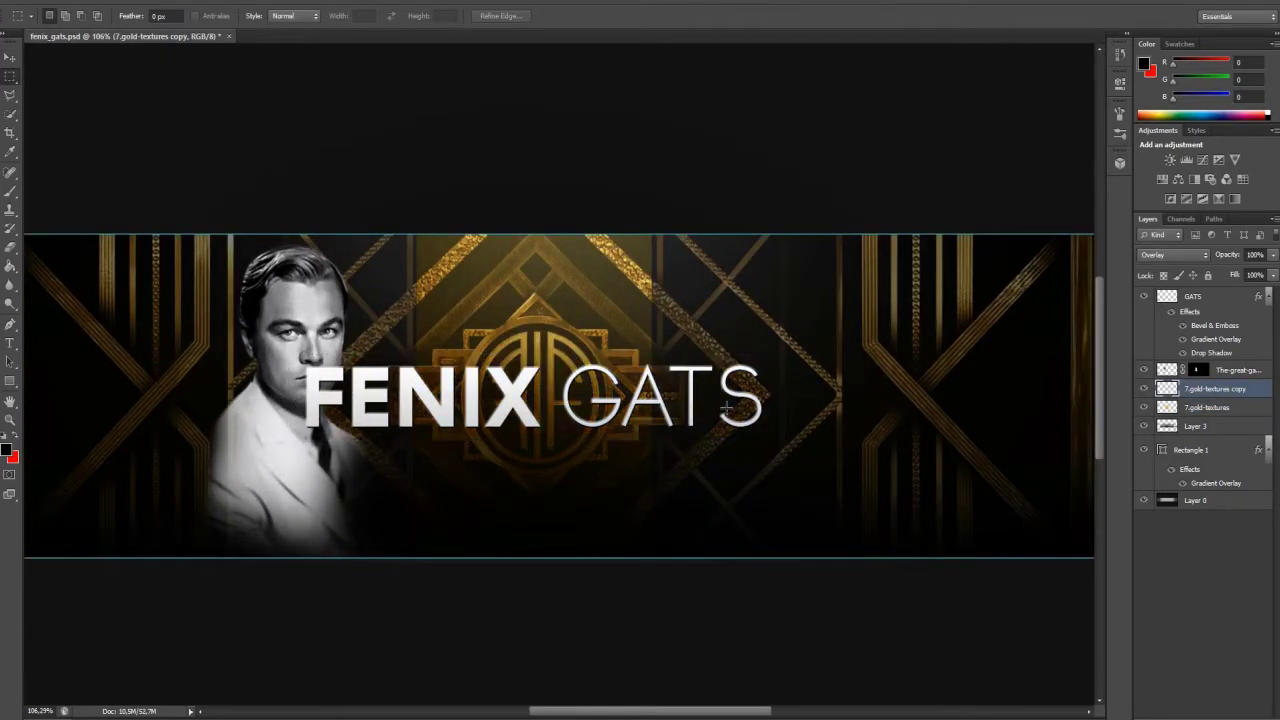
- Give Layer 3 a bright orange Drop Shadow
click(1207, 407)
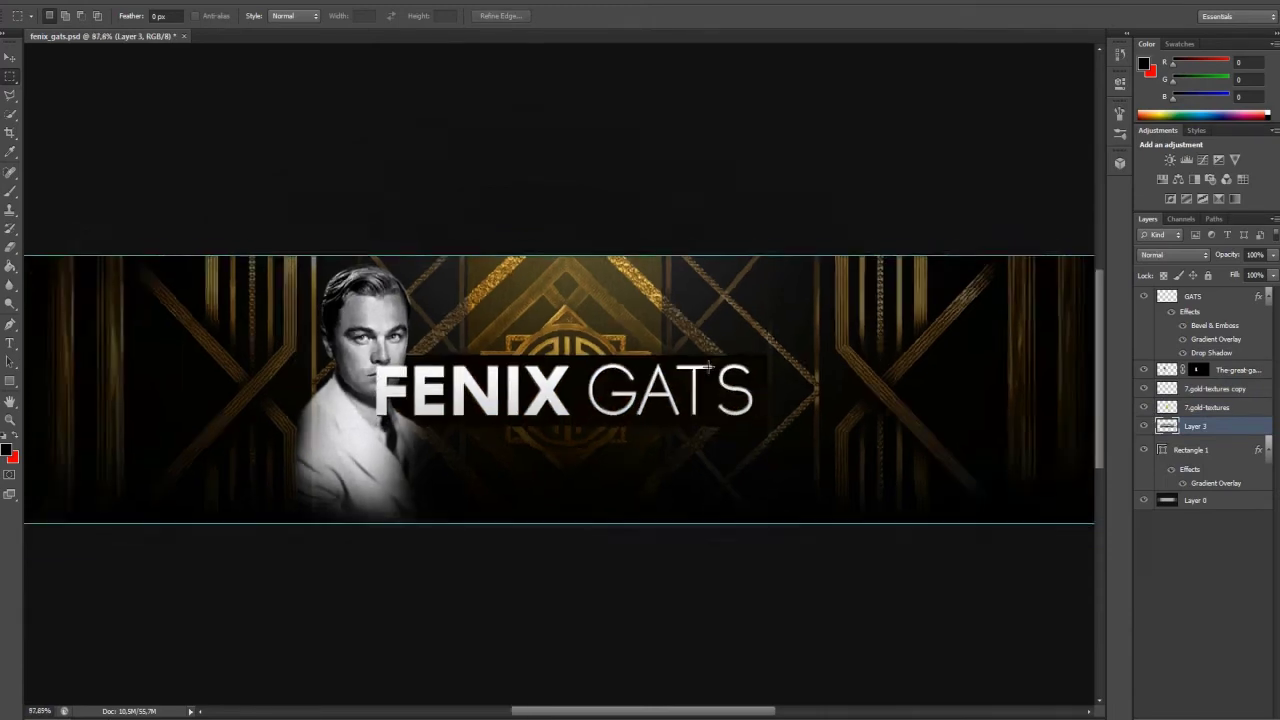
double_click(1250, 430)
click(918, 258)
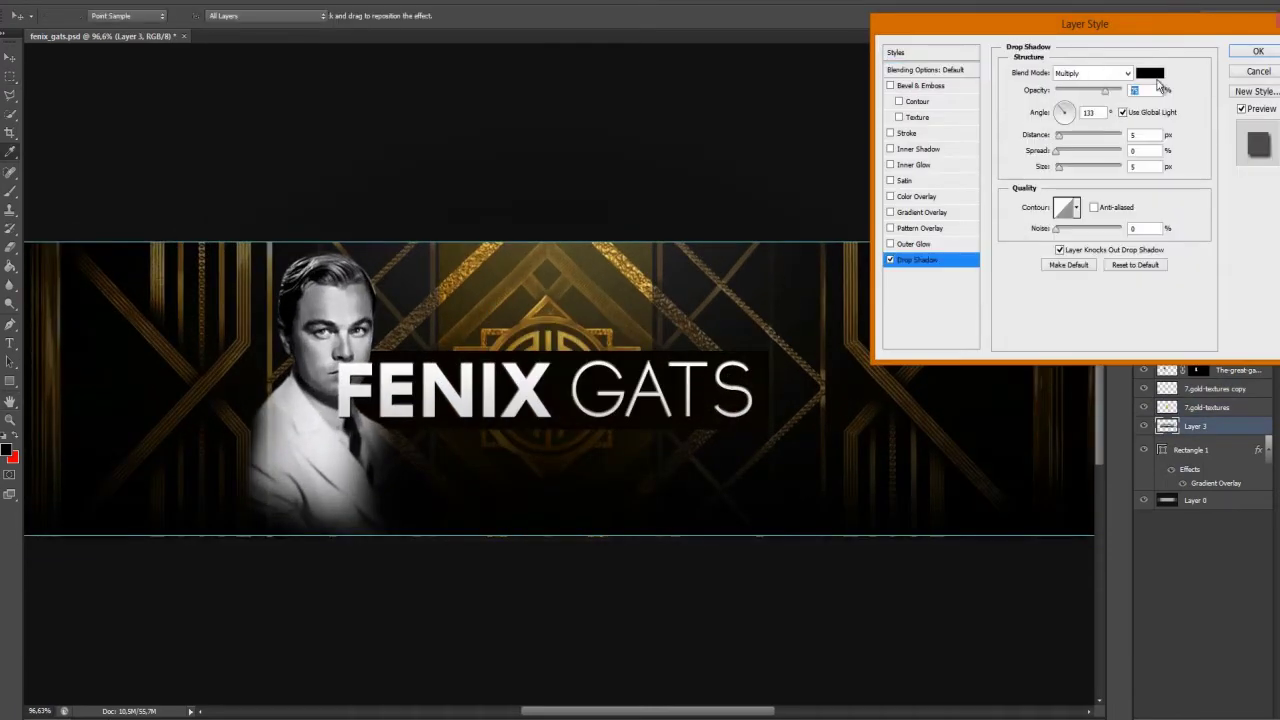
click(1150, 72)
click(935, 268)
click(655, 283)
click(1066, 152)
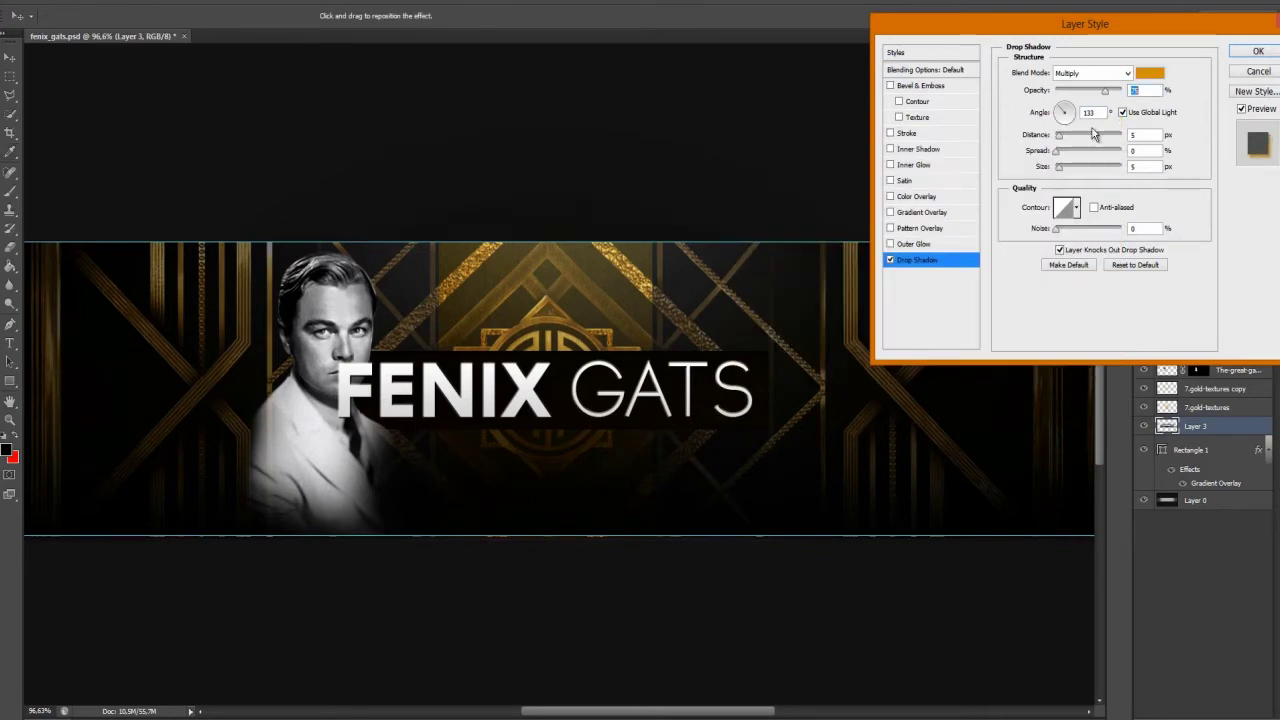
key(Return)
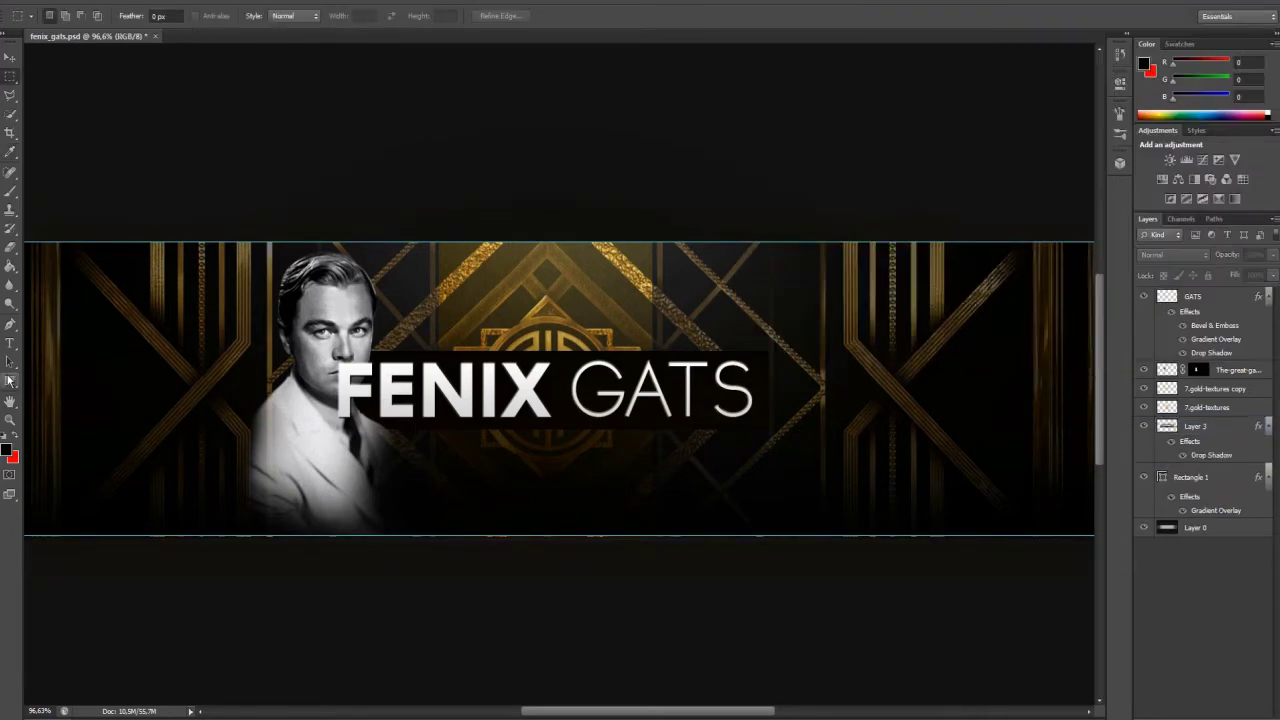
click(10, 380)
click(118, 16)
- Draw an orange rectangle bar and place it behind the title text
click(186, 44)
click(1063, 150)
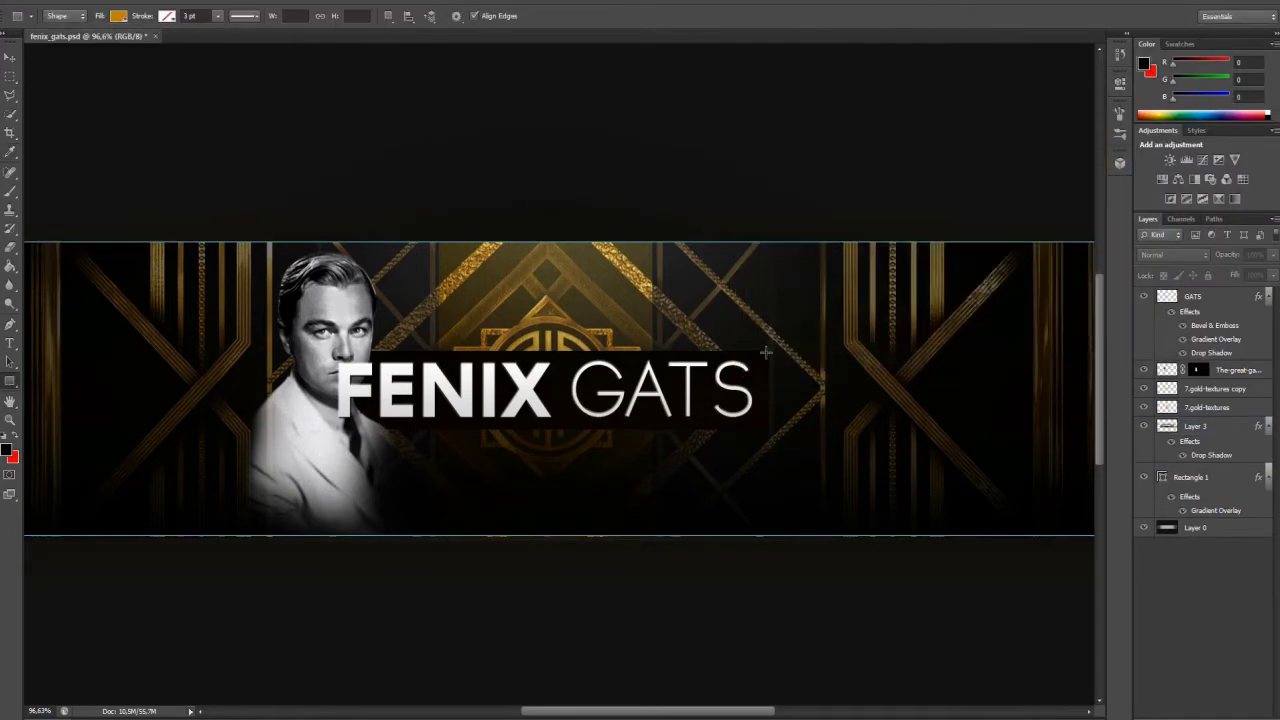
drag(314, 419, 312, 425)
key(v)
drag(1200, 376, 1195, 470)
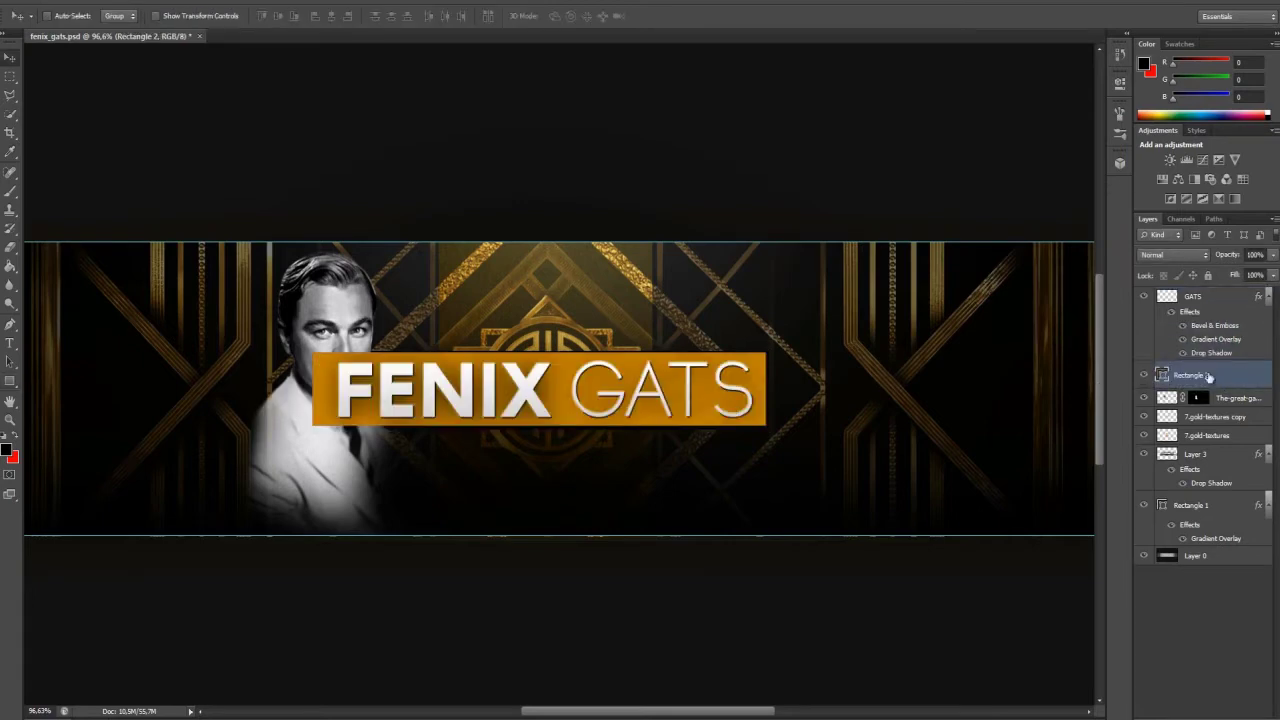
- Lower the bar's saturation and lightness with Hue/Saturation
click(290, 105)
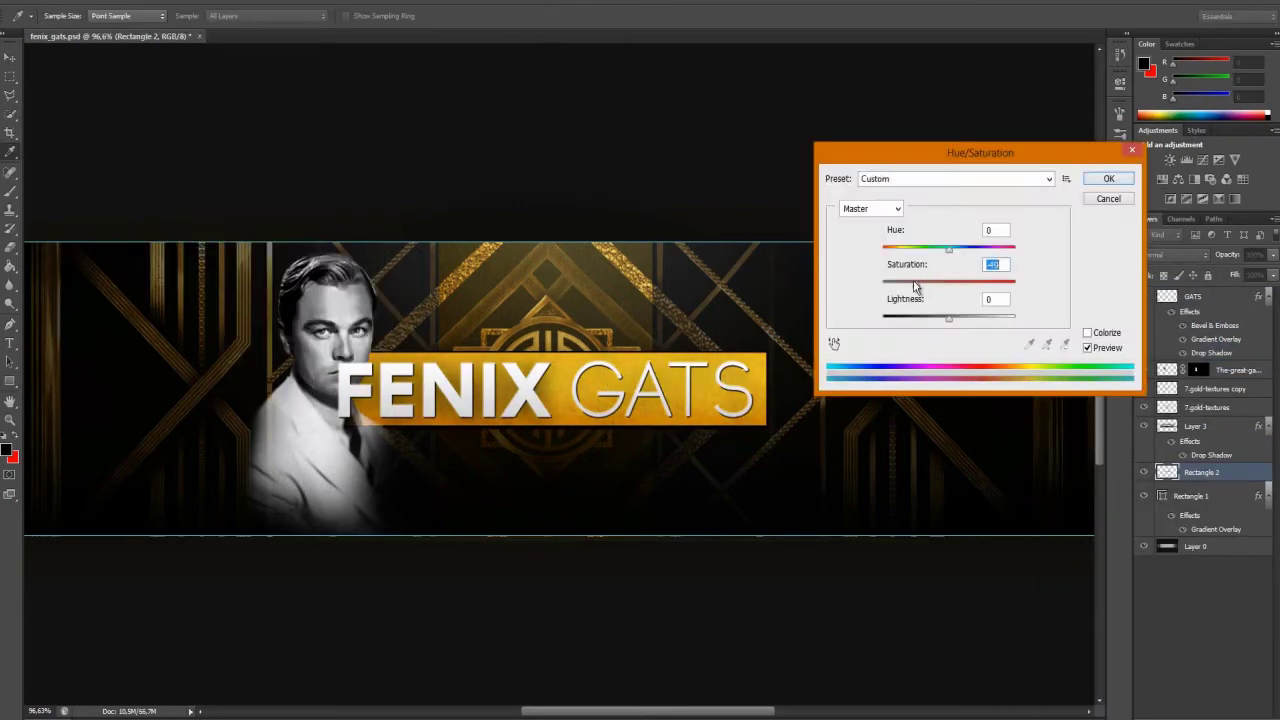
drag(949, 281, 914, 283)
mouse_move(949, 316)
mouse_down()
mouse_move(910, 285)
mouse_move(920, 317)
mouse_up()
click(1108, 178)
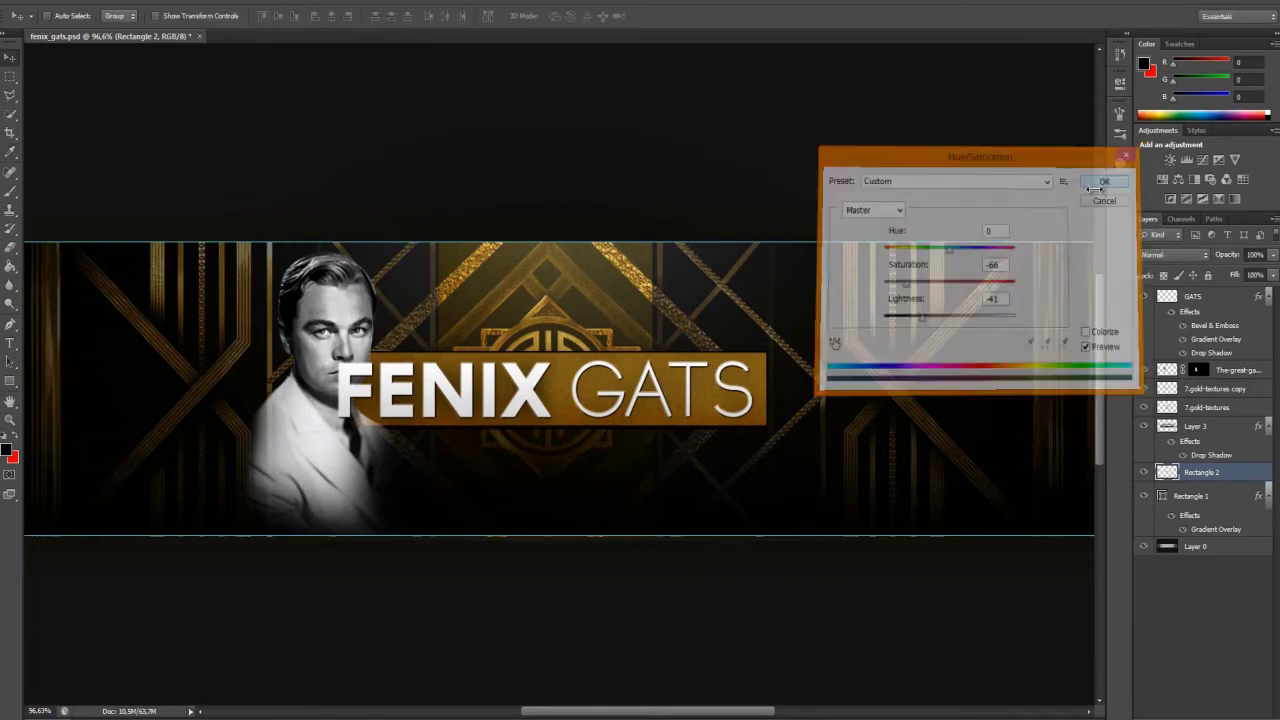
- Add a Multiply gradient overlay running from white to dark grey on the bar
double_click(1262, 478)
click(1090, 105)
drag(641, 143, 990, 134)
drag(815, 379, 1072, 379)
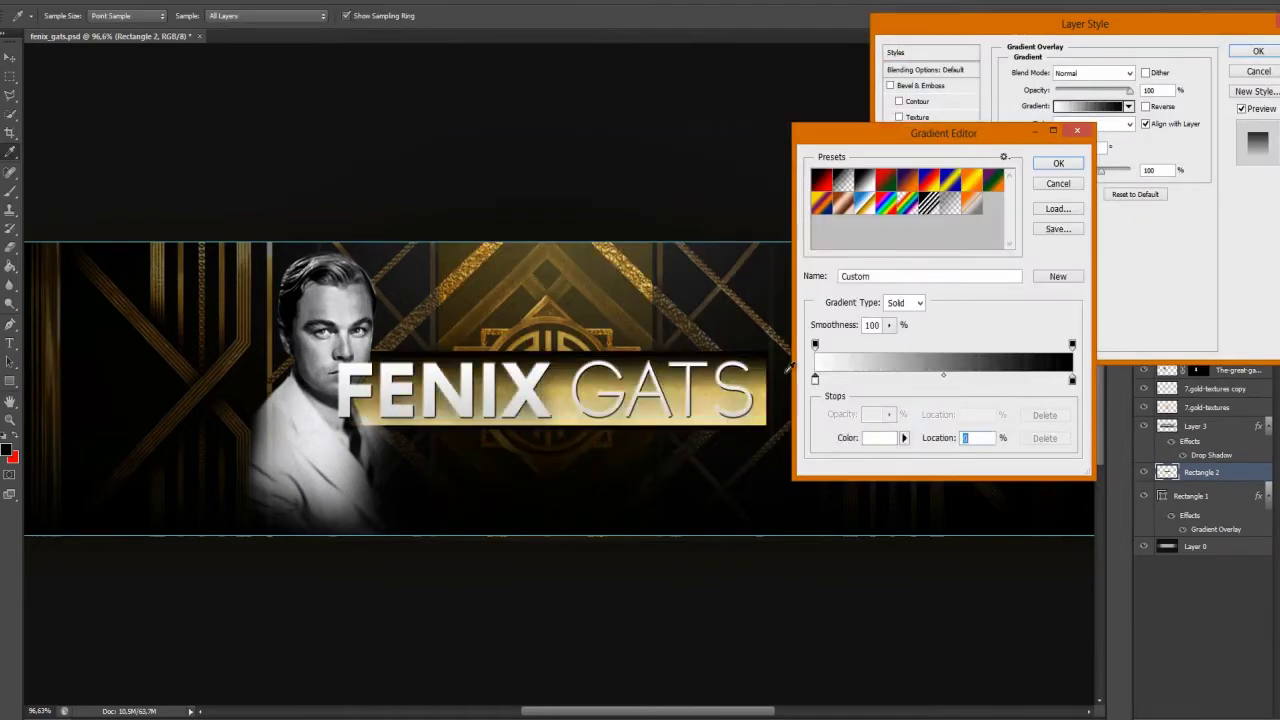
click(880, 437)
click(850, 250)
click(1066, 125)
click(1052, 166)
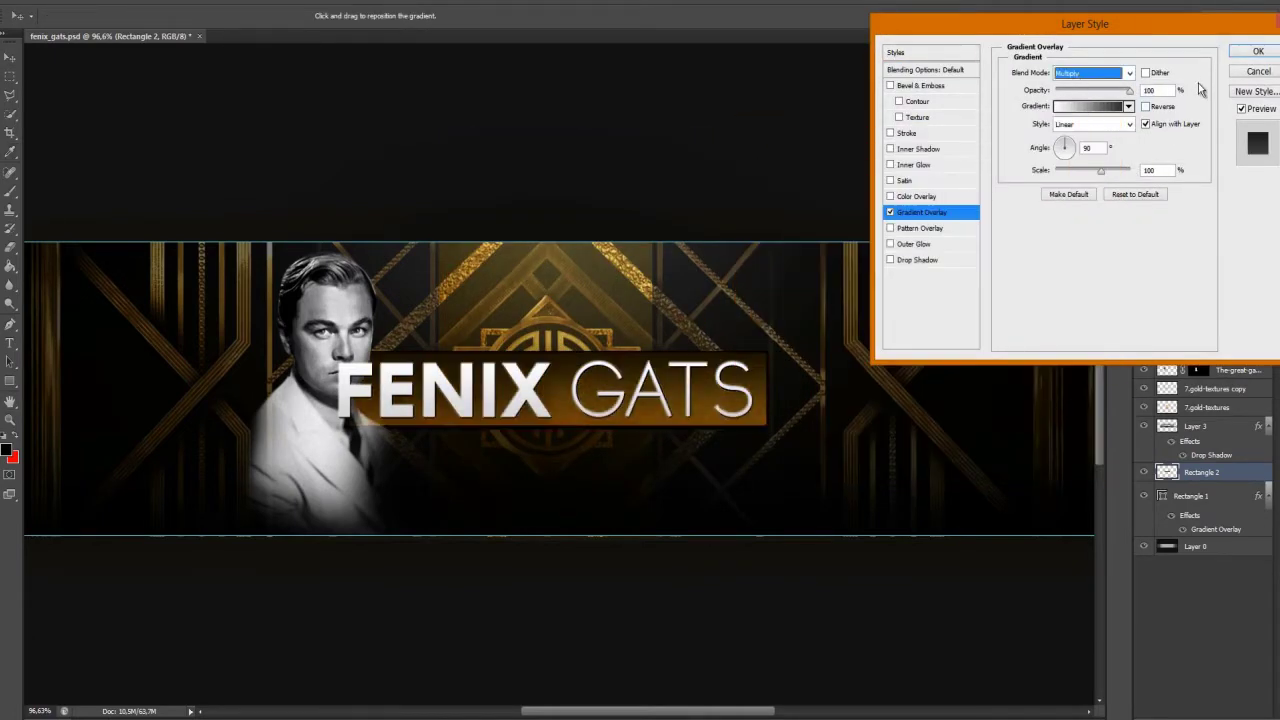
- Move the portrait layer to the top, duplicate it onto the right side, and merge both
drag(1225, 376, 1225, 292)
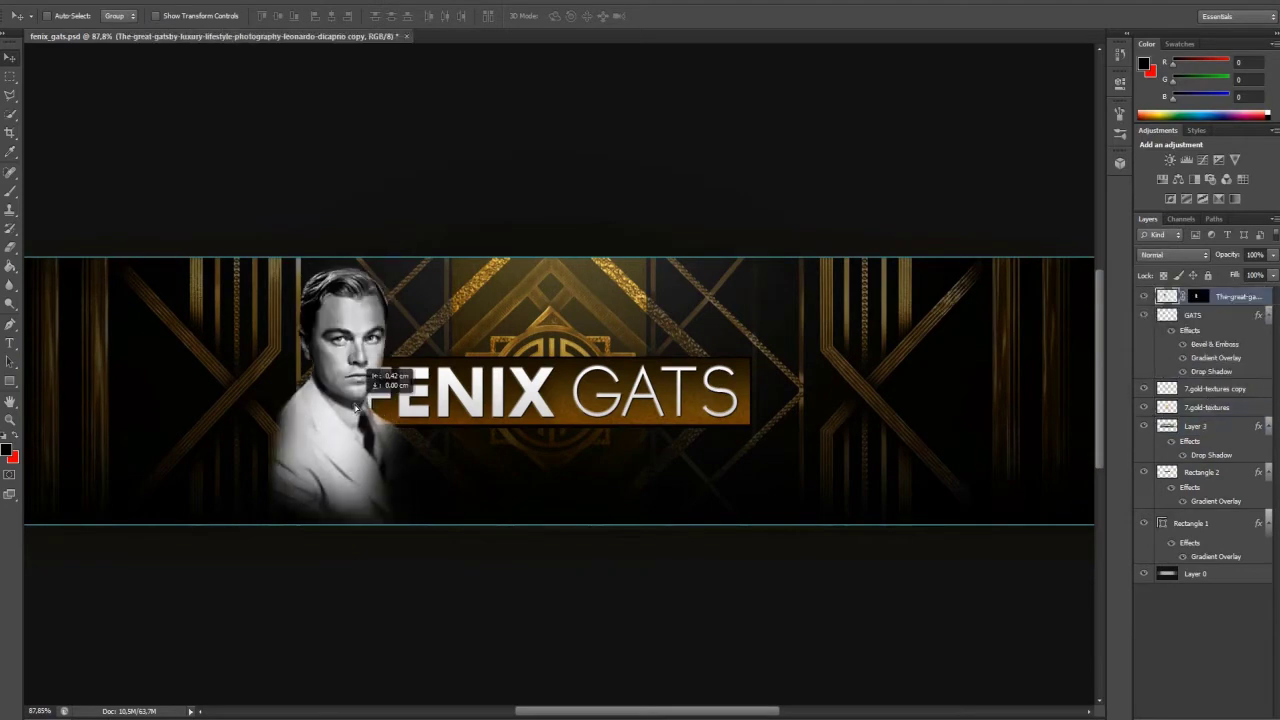
drag(734, 521, 714, 521)
key(ctrl+j)
drag(280, 425, 735, 425)
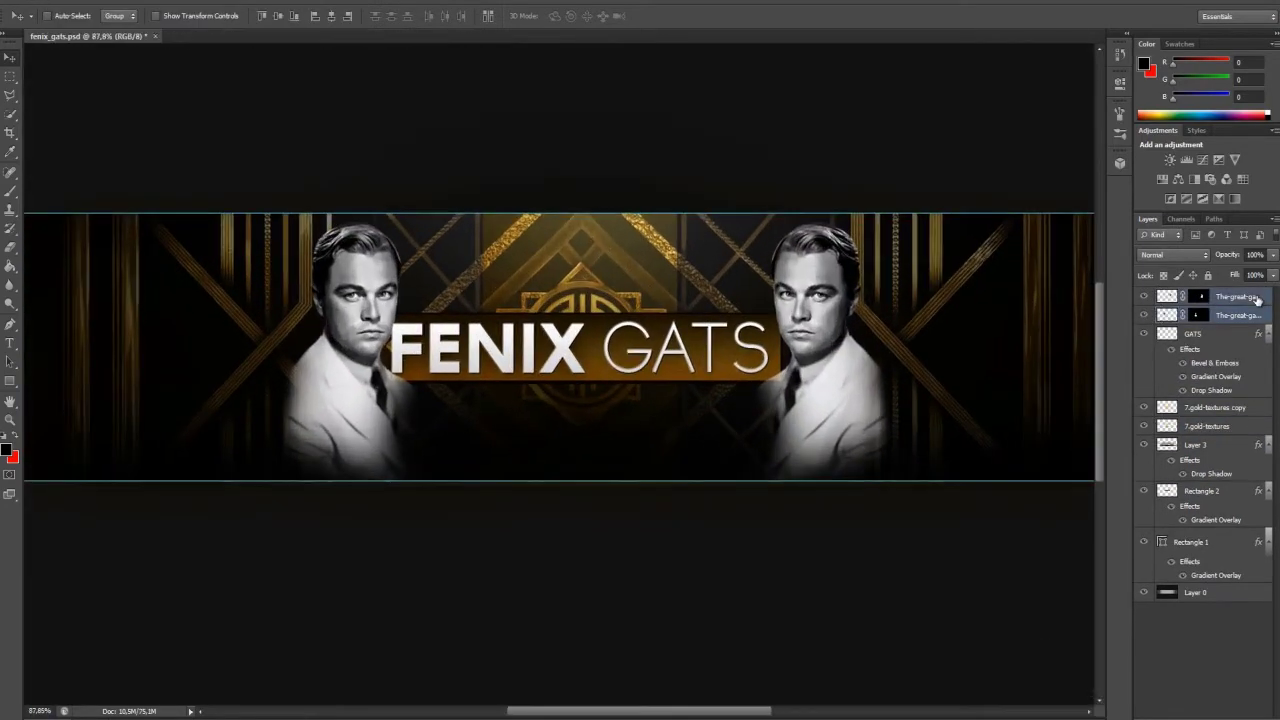
key(ctrl+e)
- Add a new layer and set up a large orange brush in Normal mode
key(ctrl+shift+alt+n)
click(7, 448)
click(1057, 150)
key(b)
click(165, 16)
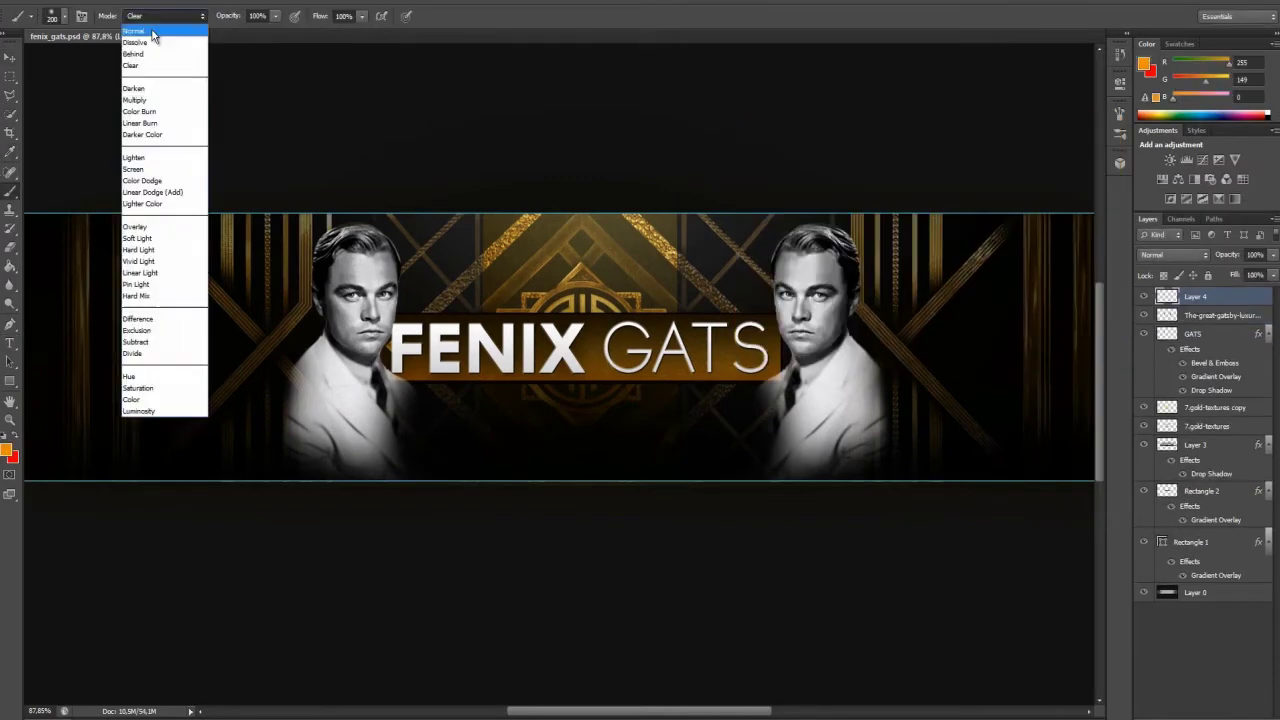
click(150, 28)
key(bracketright)
- Paint orange glow along both portraits and erase the stray lower dab
click(922, 630)
click(280, 265)
click(912, 212)
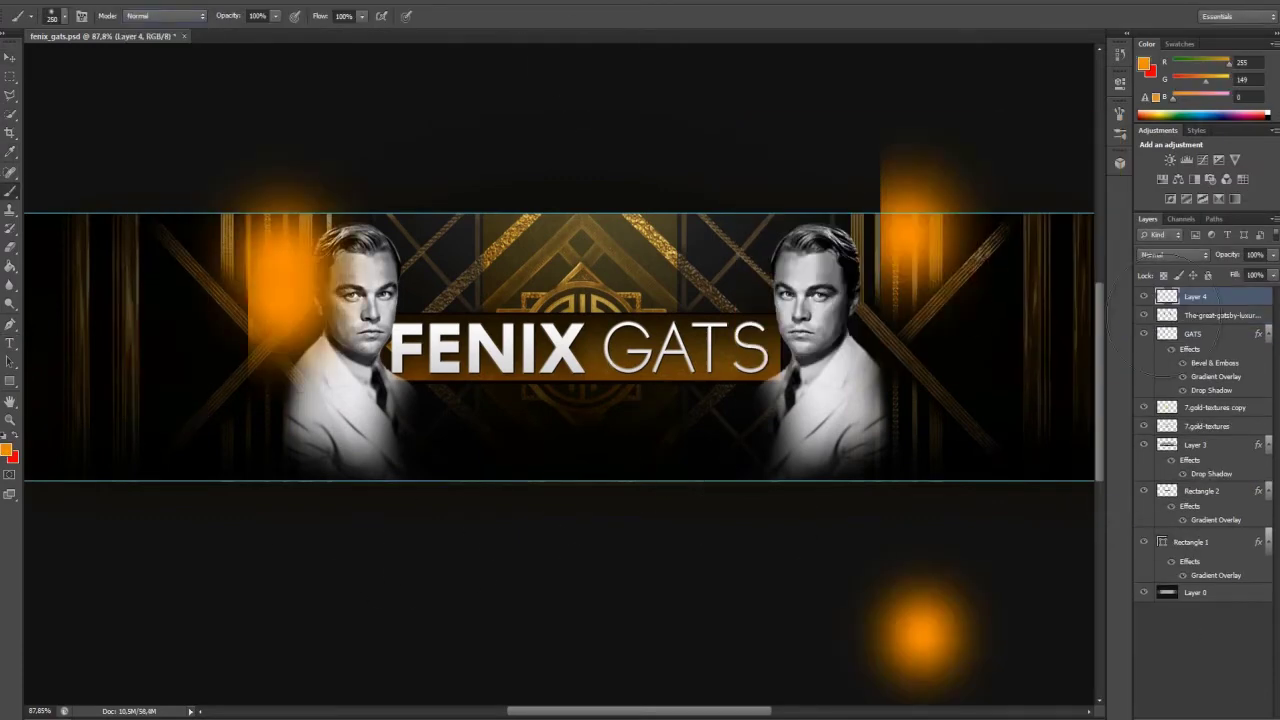
drag(285, 200, 370, 560)
drag(912, 205, 757, 545)
key(e)
click(920, 630)
- Clip the orange glow layer to the Gatsby portraits
key(v)
scroll(1174, 256, down, 4)
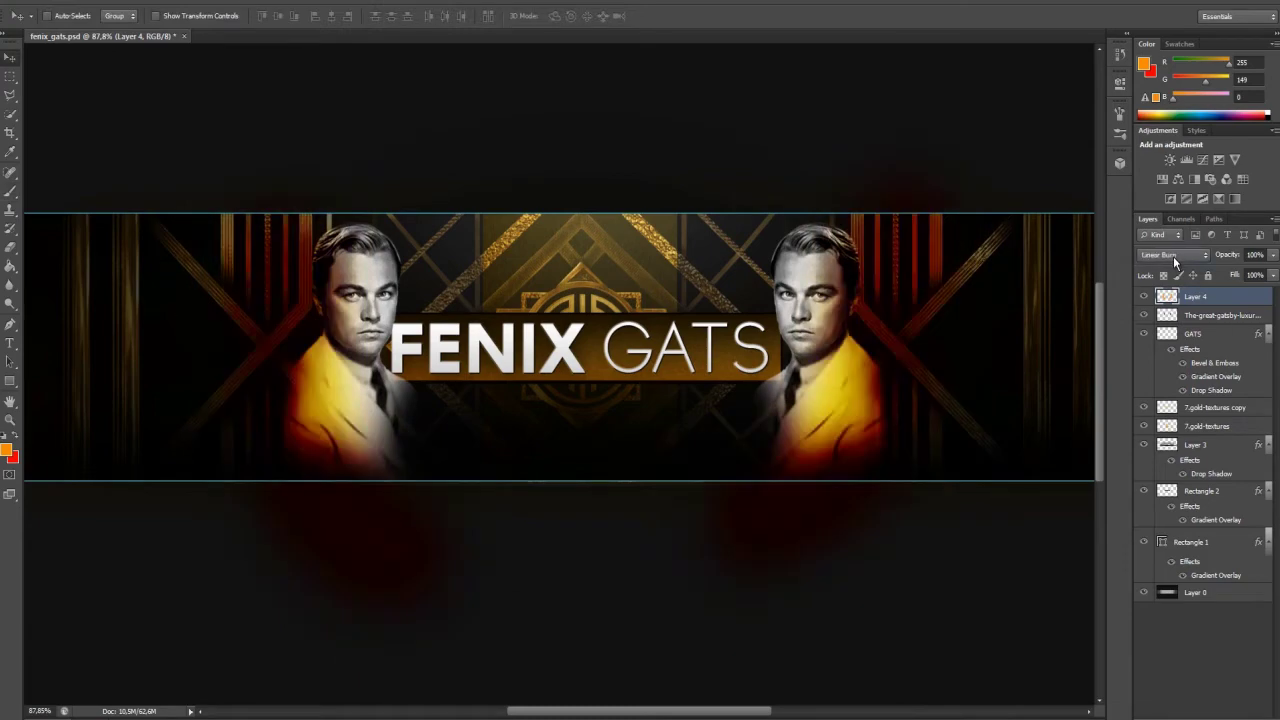
scroll(1174, 256, down, 4)
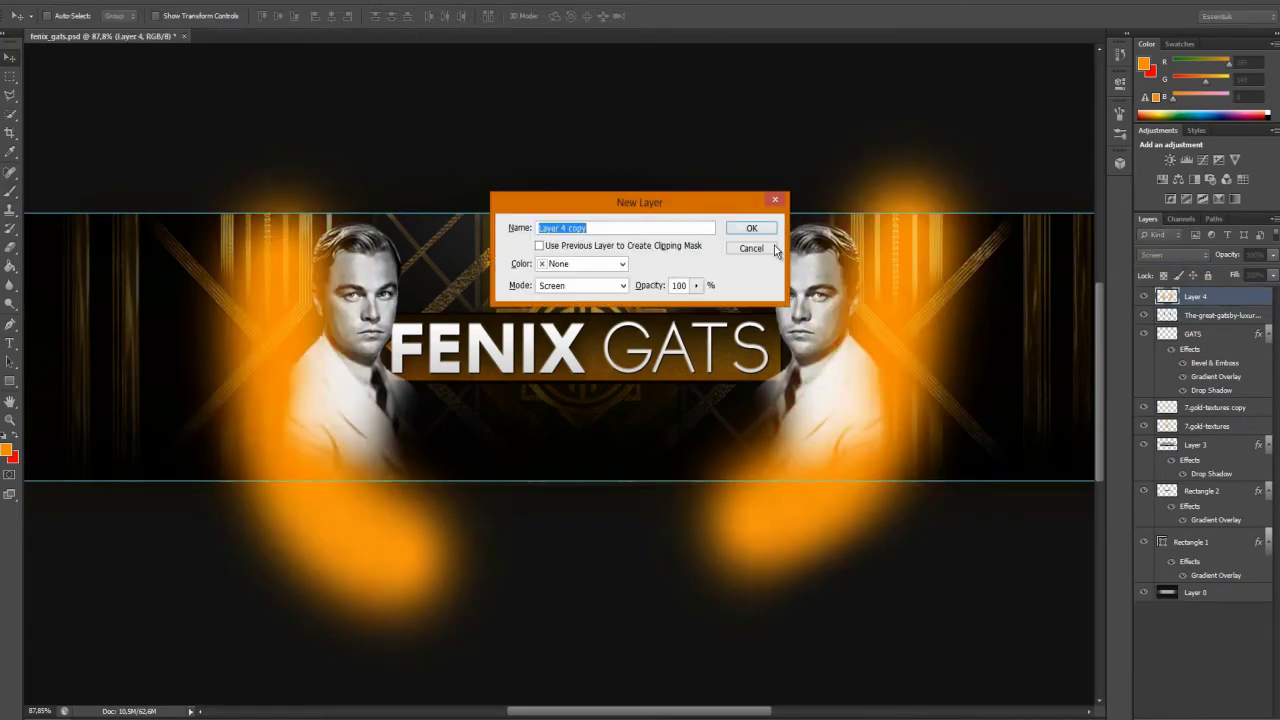
key(ctrl+alt+g)
shift+click(1170, 318)
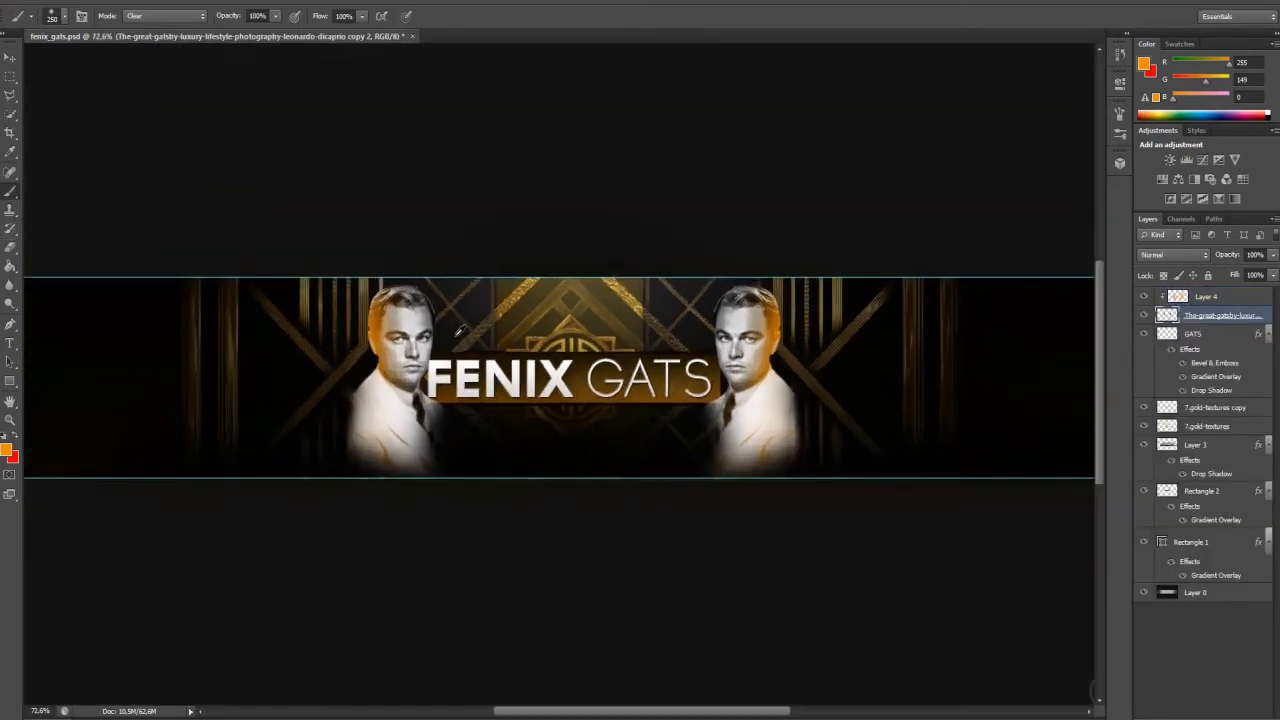
- Paint dark strokes around both portraits and delete those outside the banner
drag(335, 285, 330, 550)
drag(835, 285, 829, 523)
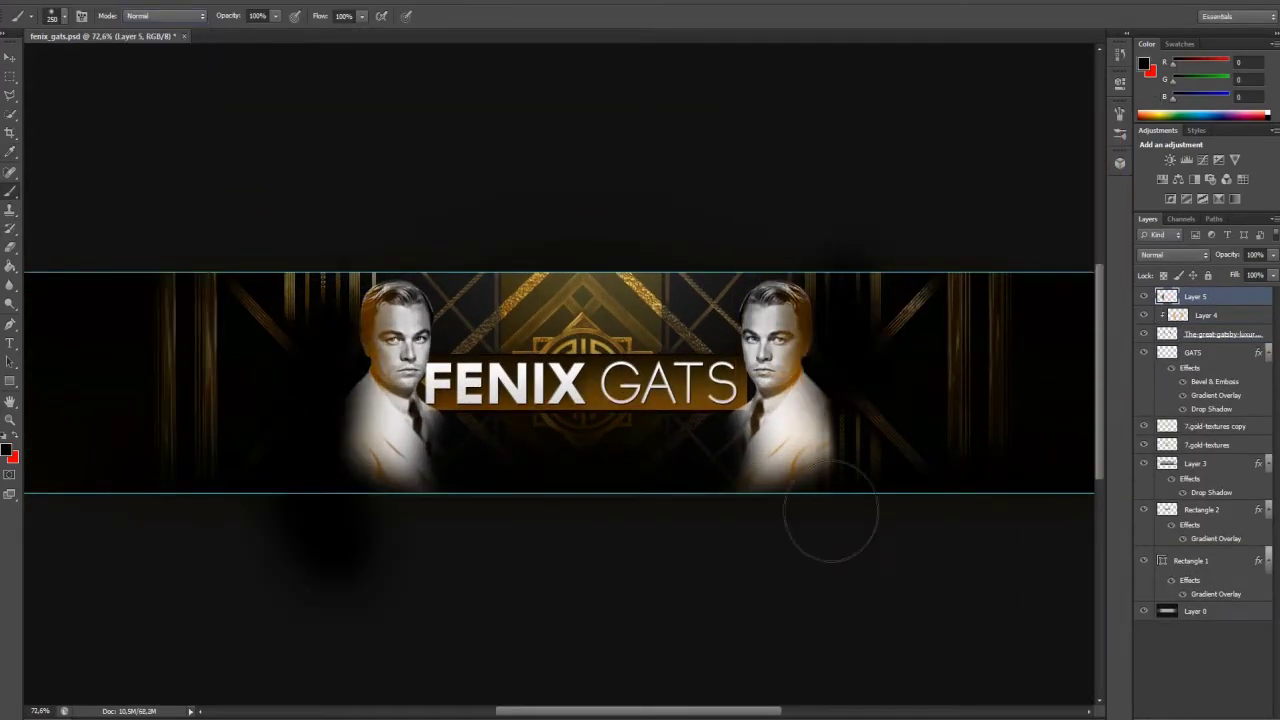
key(m)
key(Delete)
drag(175, 152, 963, 271)
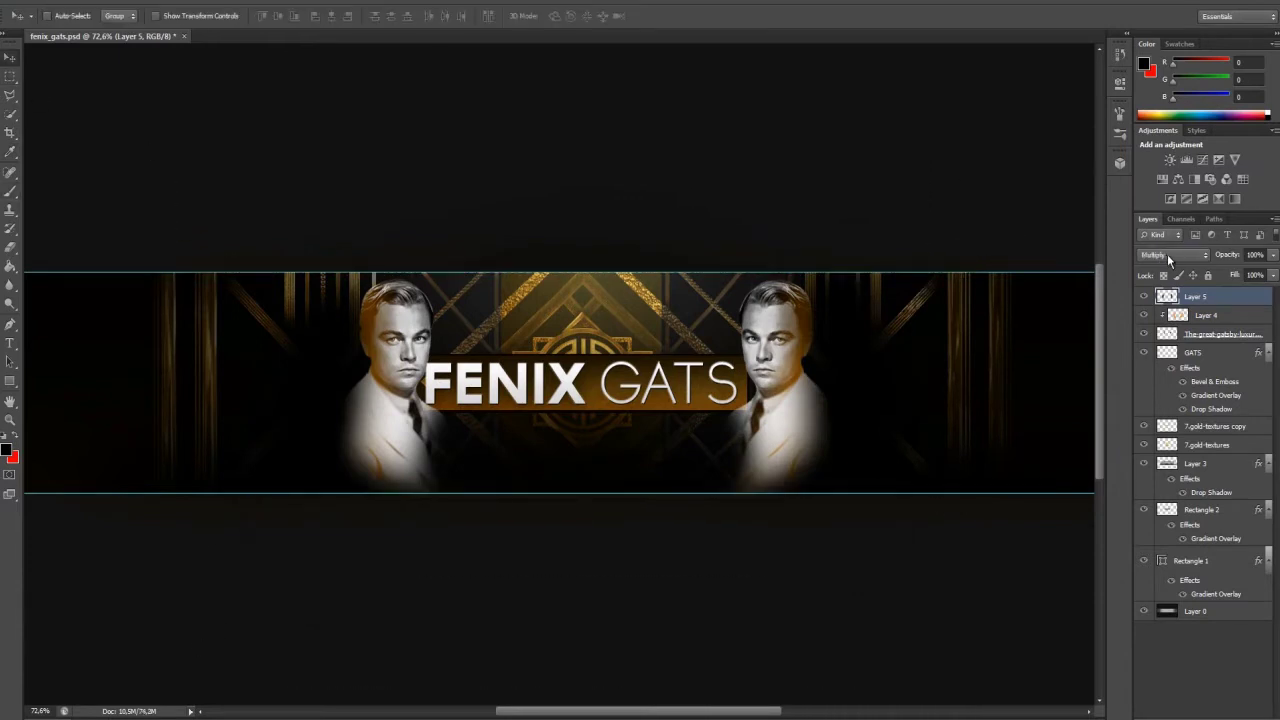
- Select the Gatsby portrait layer and set the brush mode to Clear
scroll(1170, 254, down, 1)
scroll(1174, 254, down, 2)
scroll(1174, 254, down, 2)
click(1166, 335)
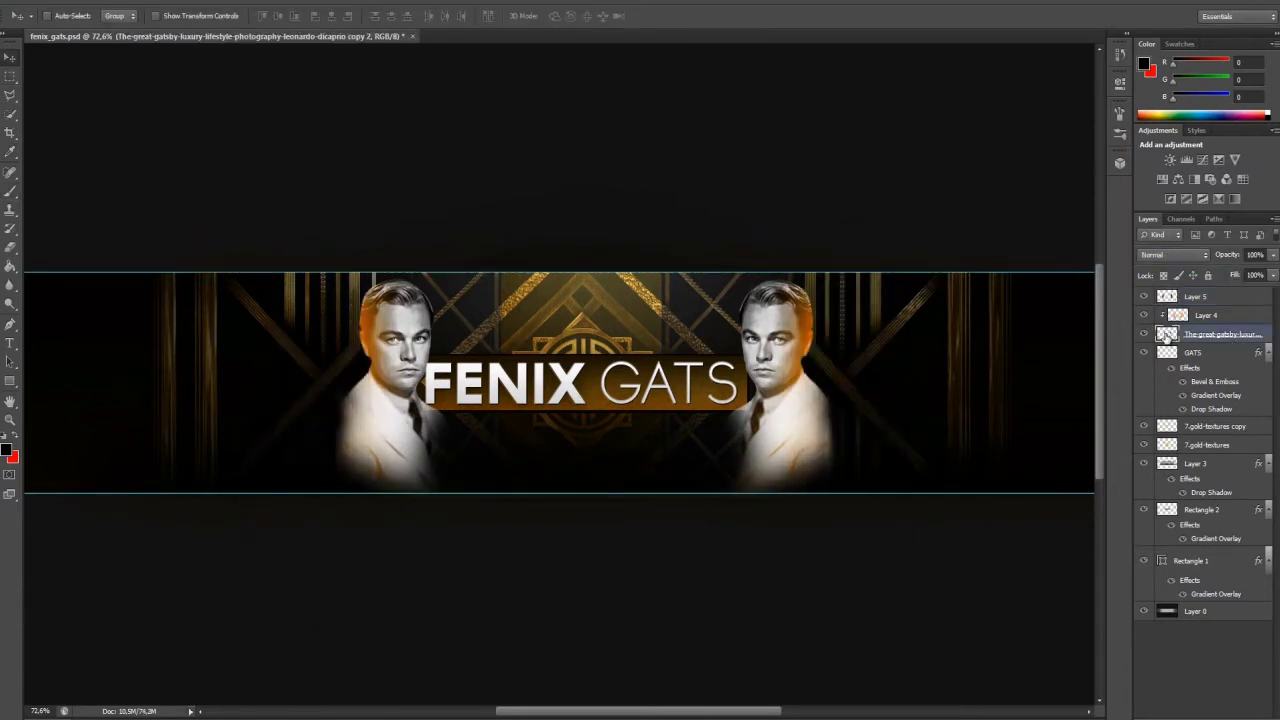
key(b)
click(165, 16)
click(140, 54)
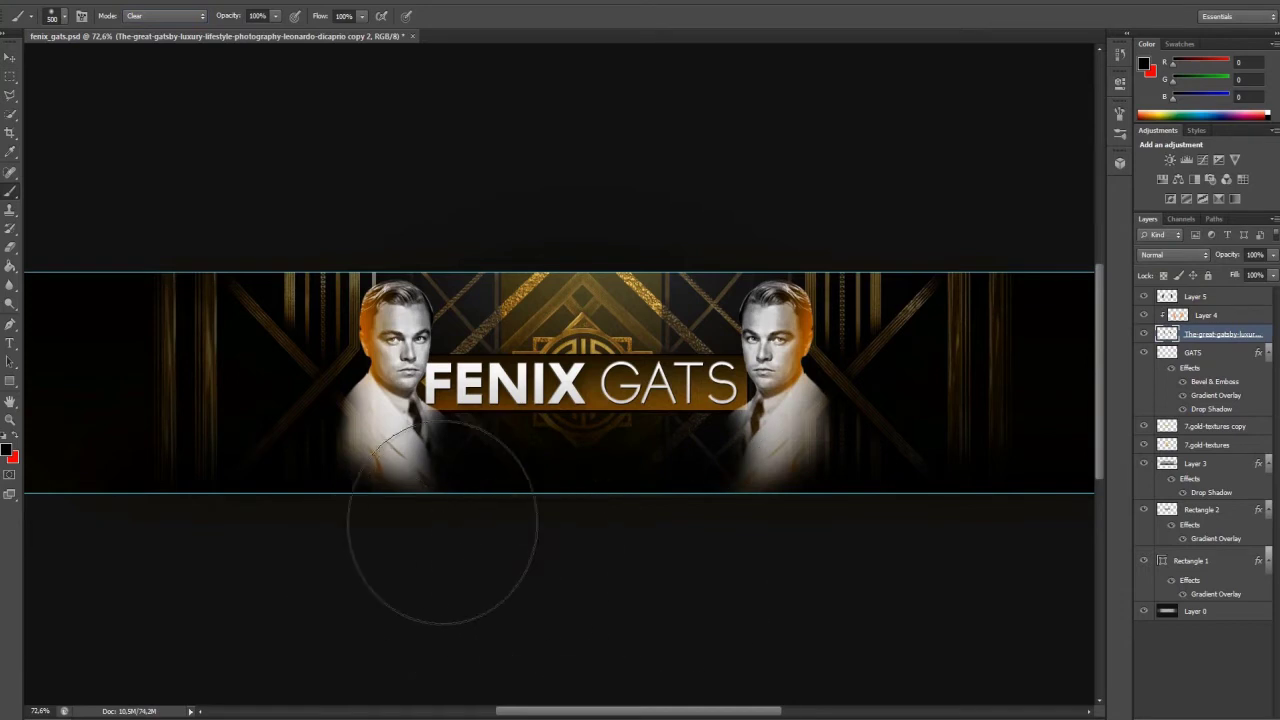
- Merge the orange glow down into the portraits and duplicate Layer 5
key(v)
right_click(1220, 334)
click(1060, 520)
click(1170, 254)
click(1176, 254)
scroll(1176, 254, down, 2)
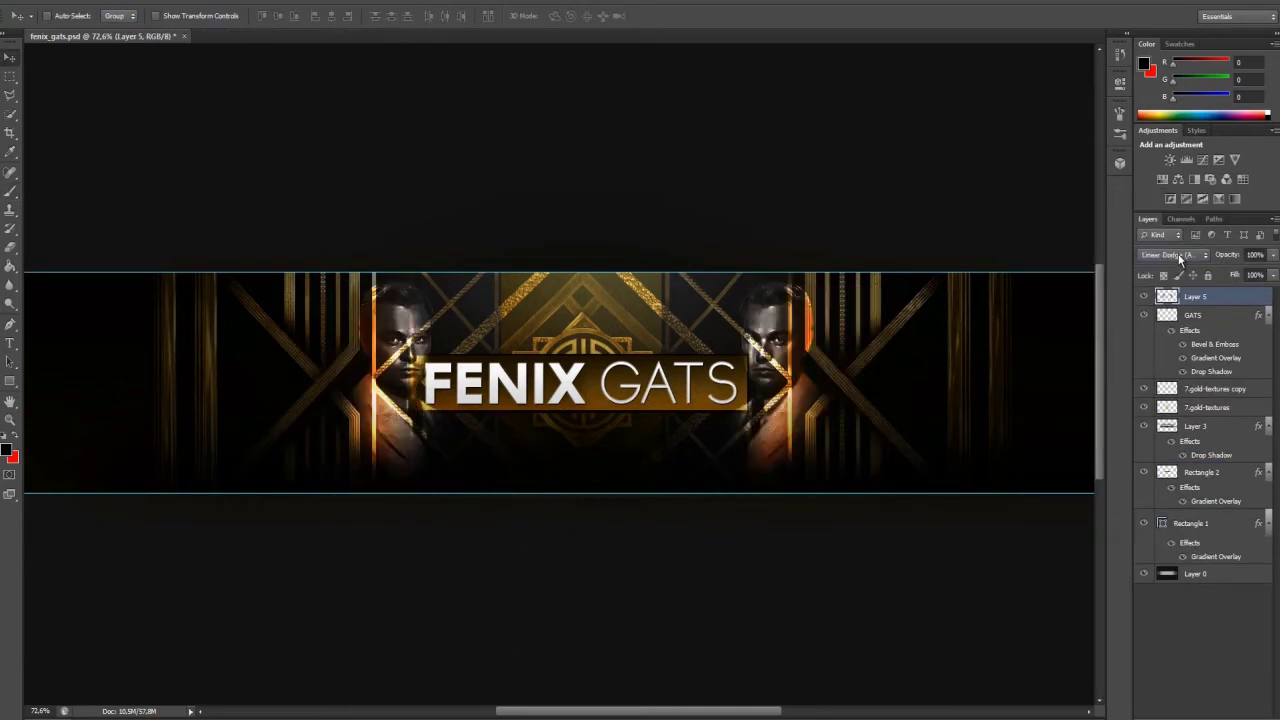
scroll(1178, 254, down, 2)
key(ctrl+j)
- Apply a Hue/Saturation adjustment to the portrait copy
scroll(1182, 254, down, 2)
scroll(1182, 254, down, 2)
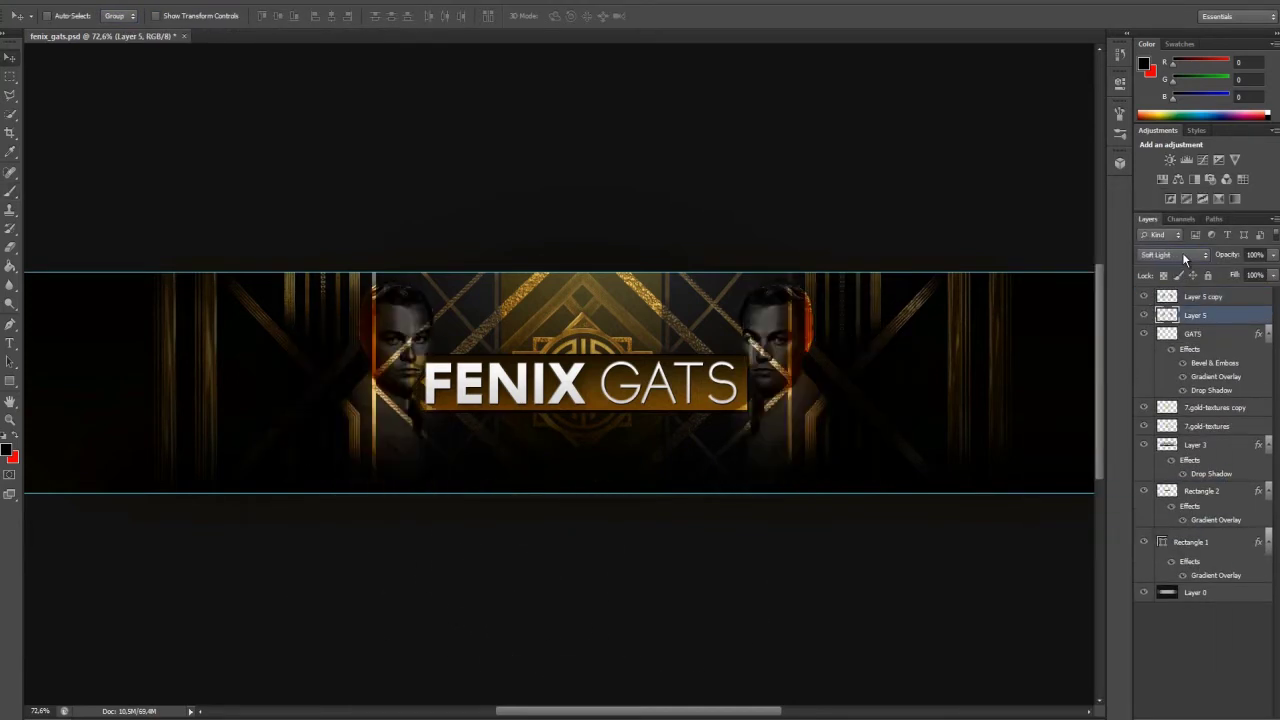
scroll(1182, 253, up, 3)
scroll(1182, 253, down, 3)
scroll(1182, 253, up, 3)
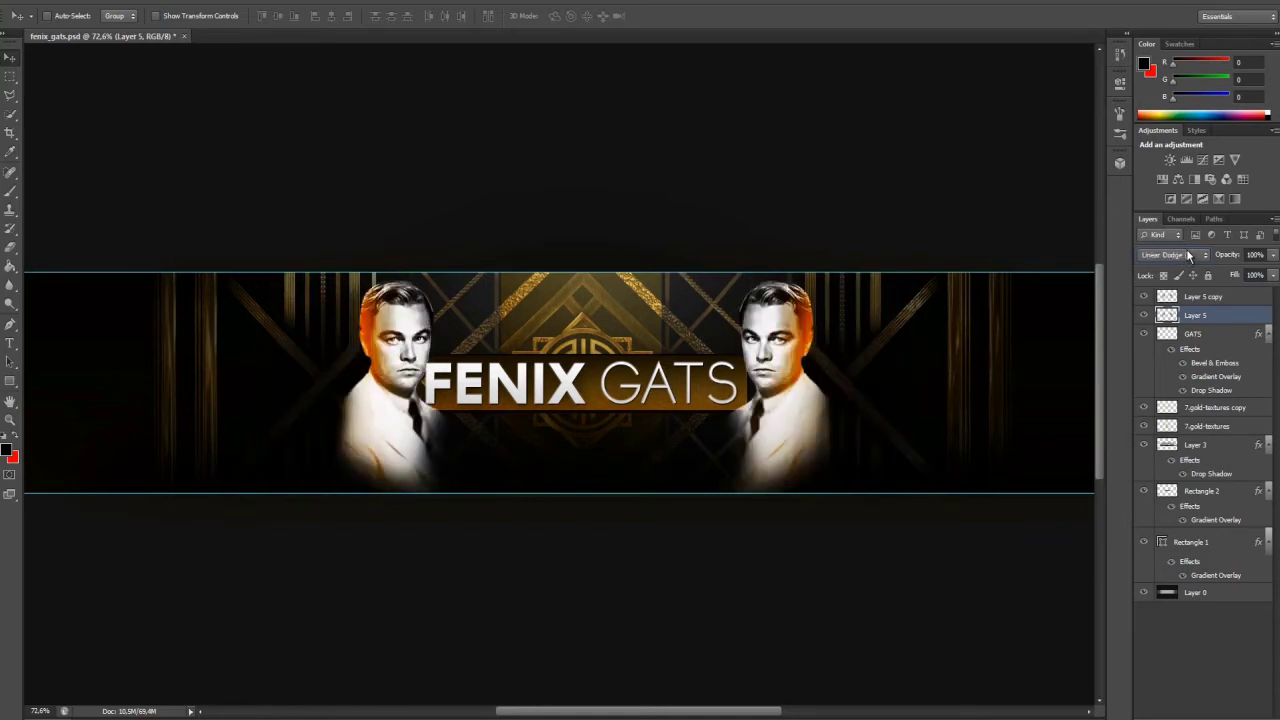
scroll(1188, 256, down, 1)
key(ctrl+u)
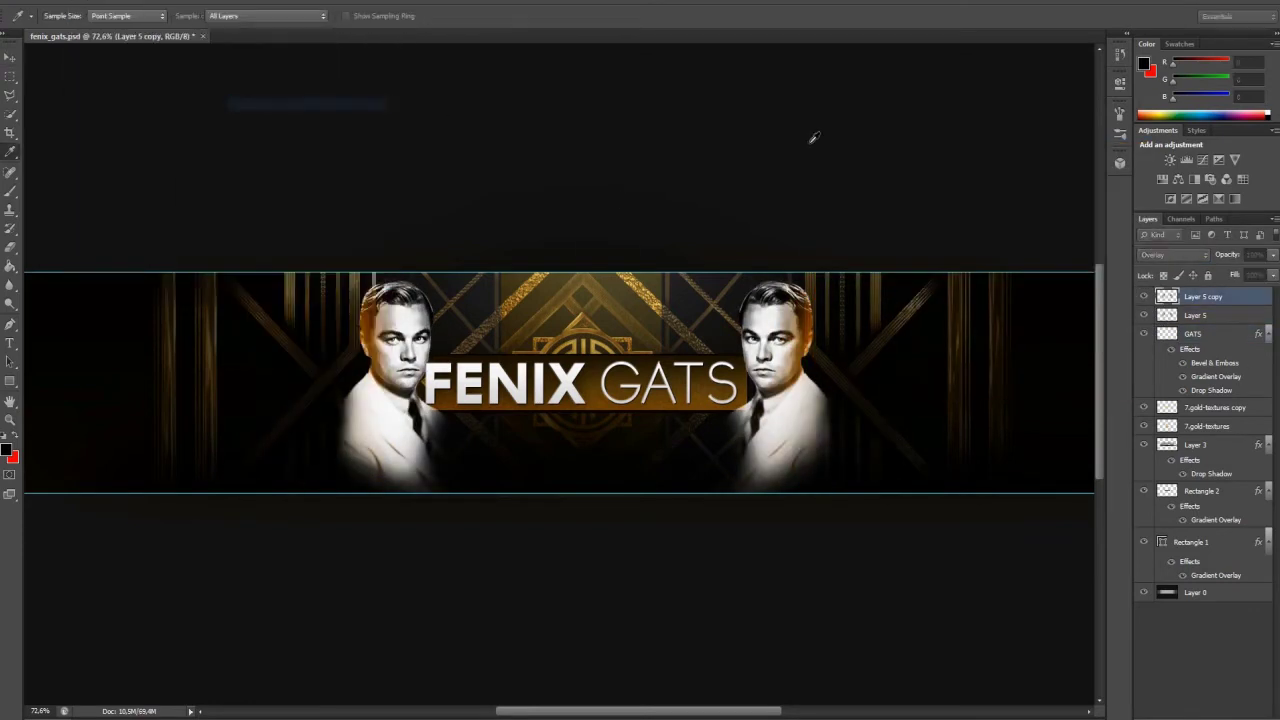
key(Return)
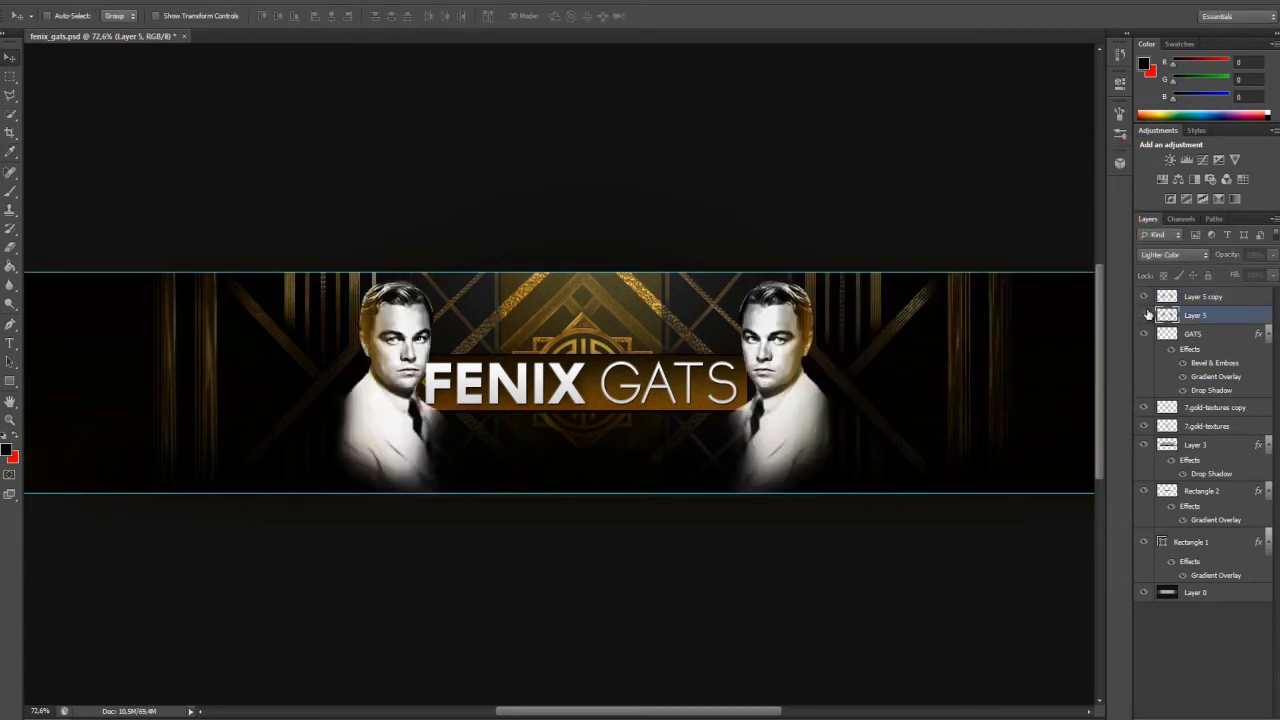
- Set the portraits to Lighten blending and merge the copy down into Layer 5
key(shift+minus)
key(shift+minus)
key(shift+minus)
key(shift+minus)
key(shift+minus)
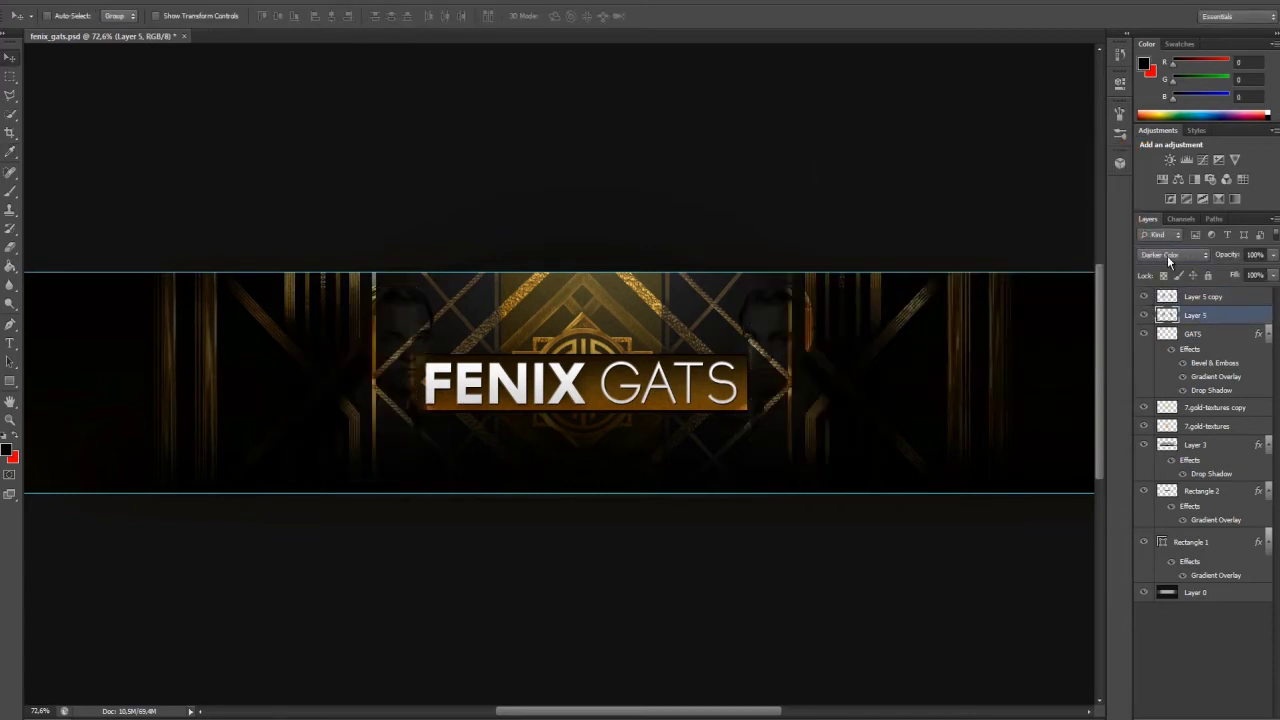
key(shift+plus)
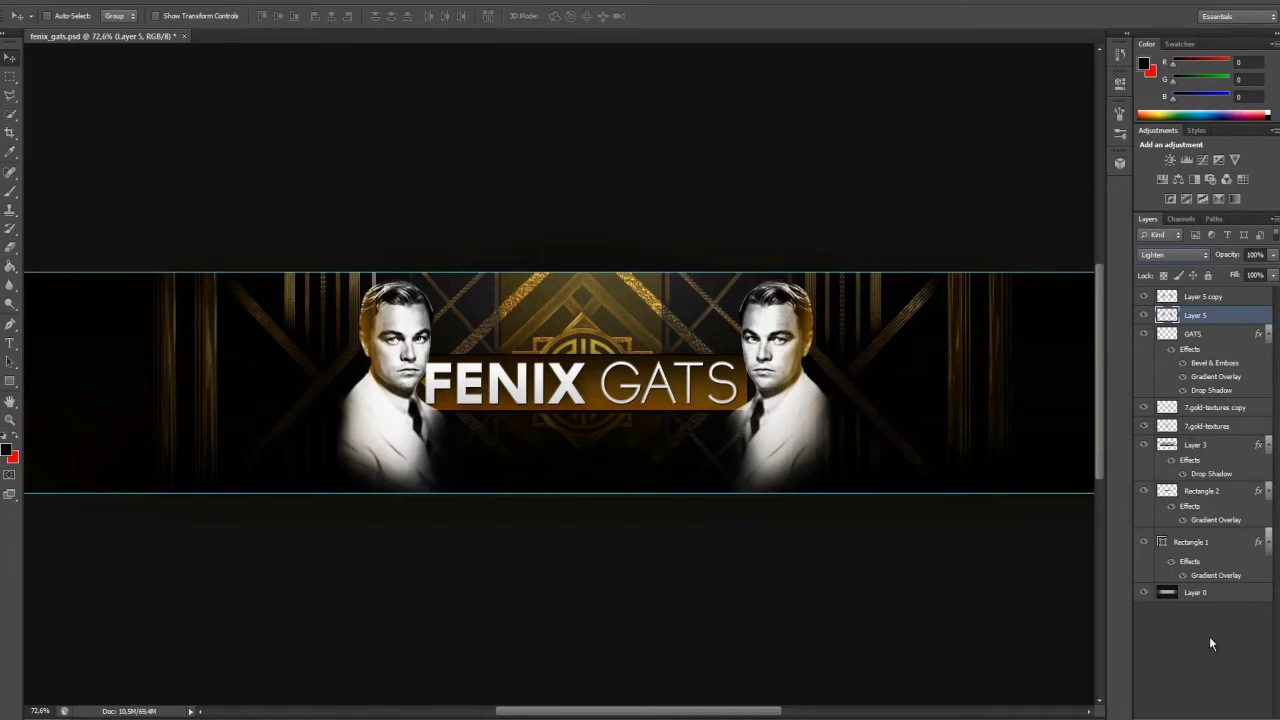
right_click(1200, 296)
click(1070, 520)
ctrl+click(1166, 296)
- Nudge the merged portraits into place and drop the selection
drag(540, 305, 540, 343)
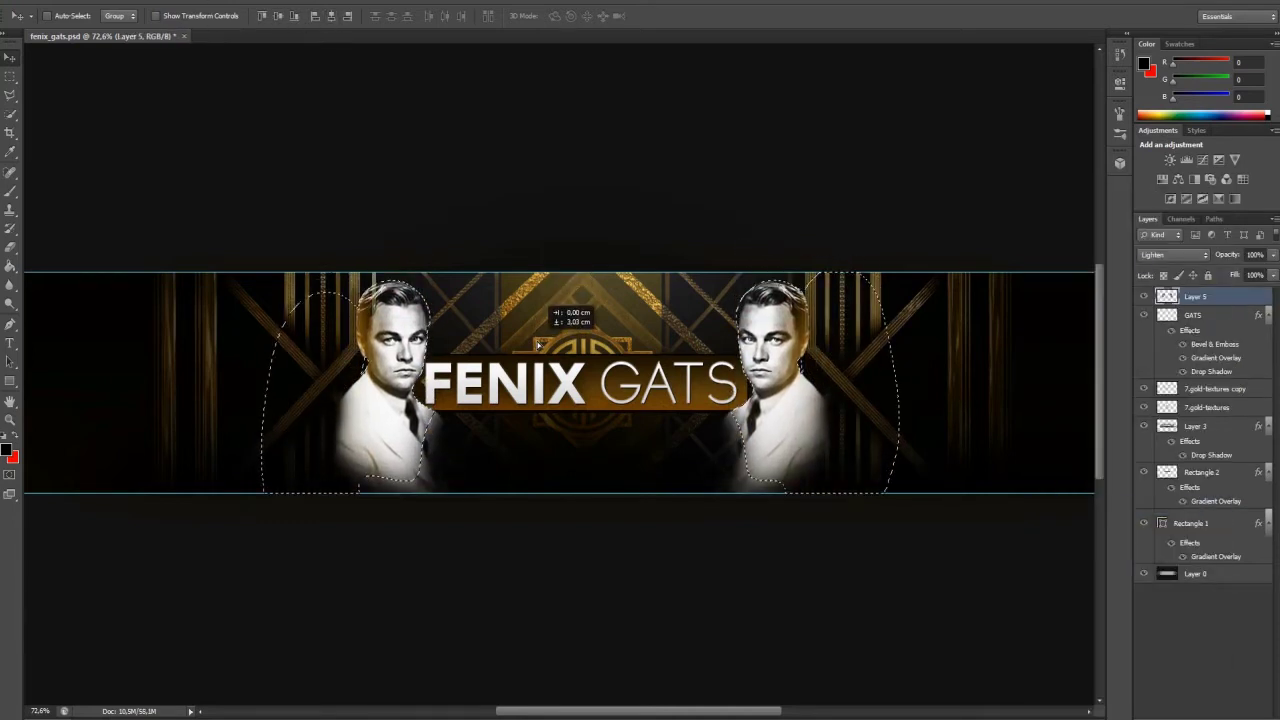
right_click(396, 244)
click(480, 254)
- Type 'AND OWNER OF FENIXALLIANCE' in white above the banner
key(t)
click(279, 226)
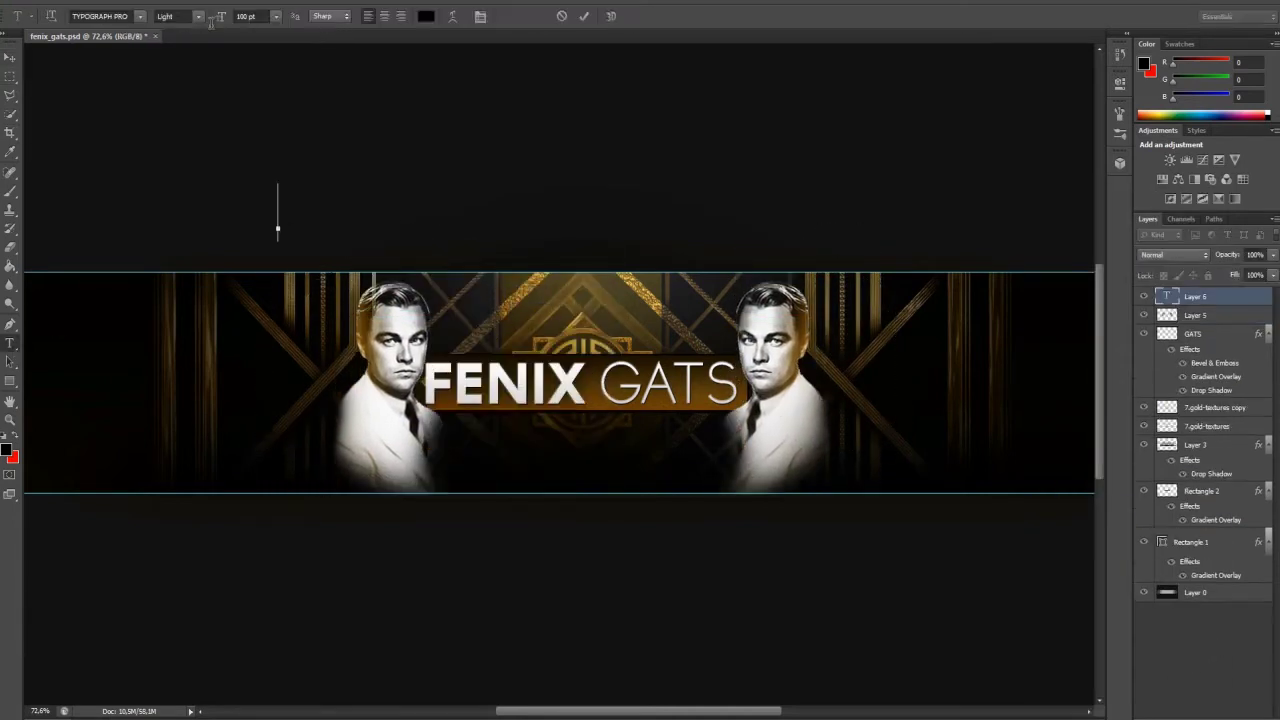
click(426, 16)
click(1010, 176)
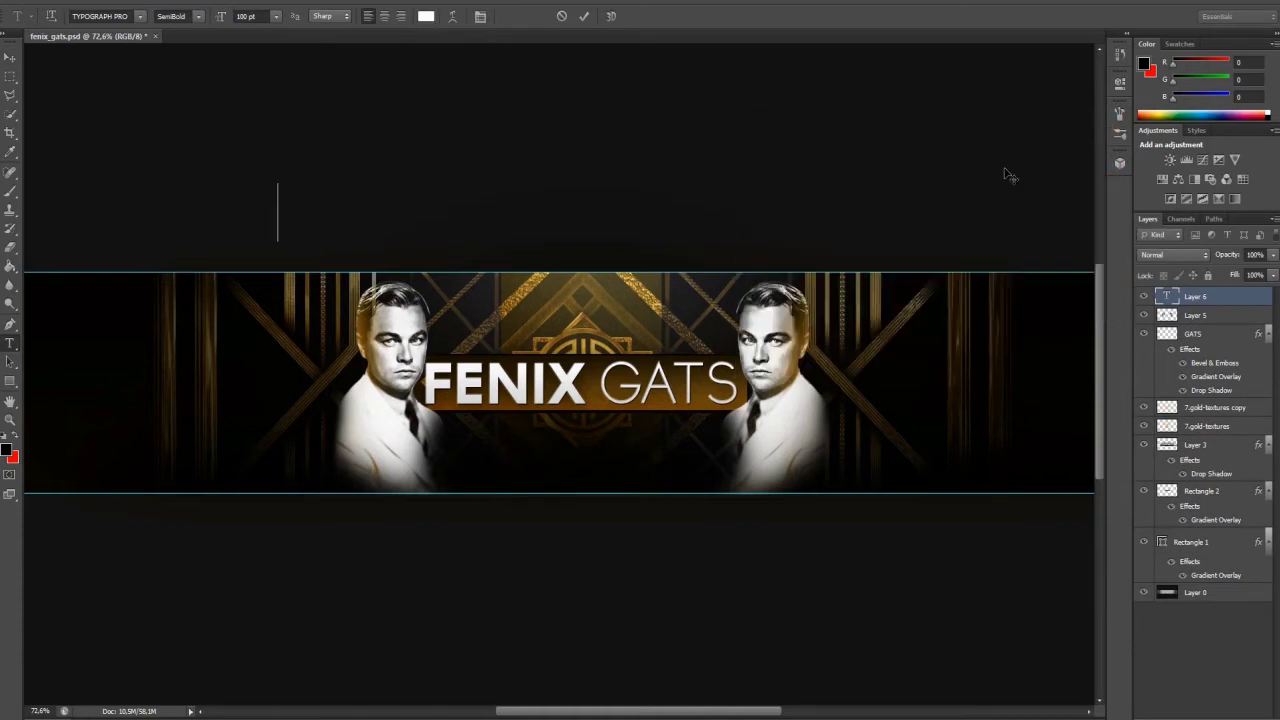
text(LEADERAND OWNER OF FENIX)
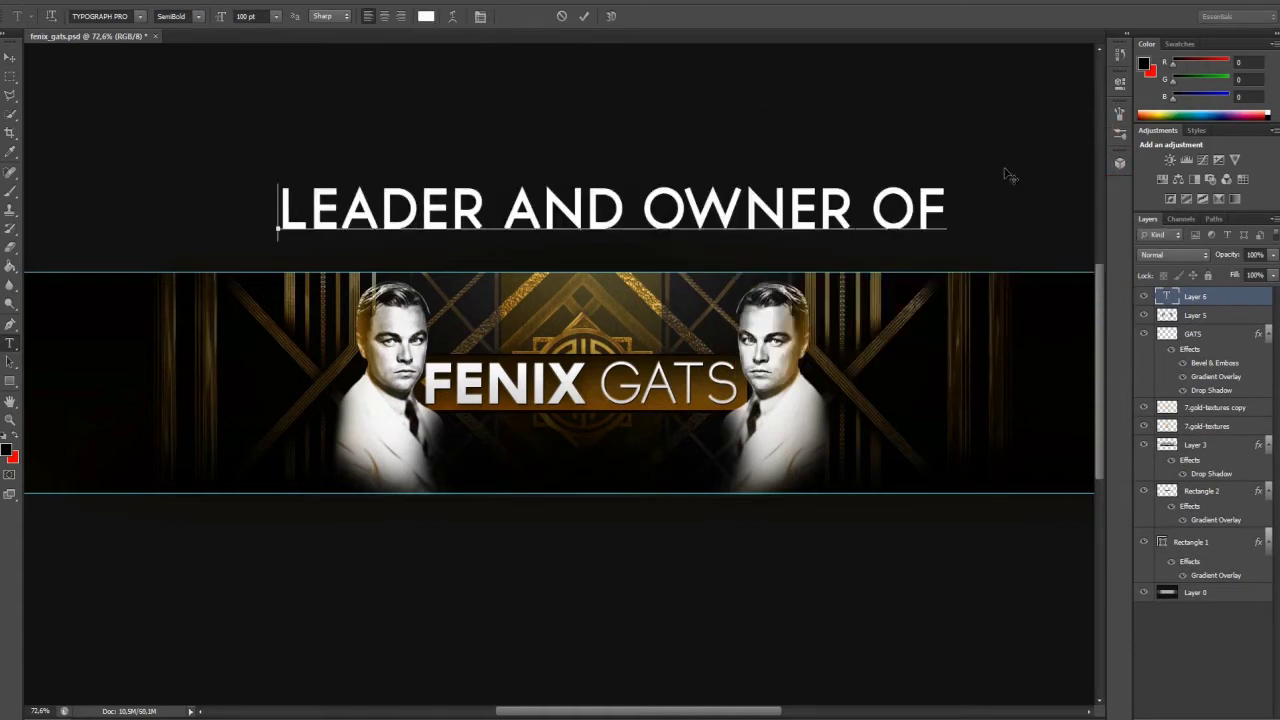
text(ALLIANCE)
- Centre the tagline and set it in ExtraBold with 72 pt leading
key(ctrl+a)
key(ctrl+t)
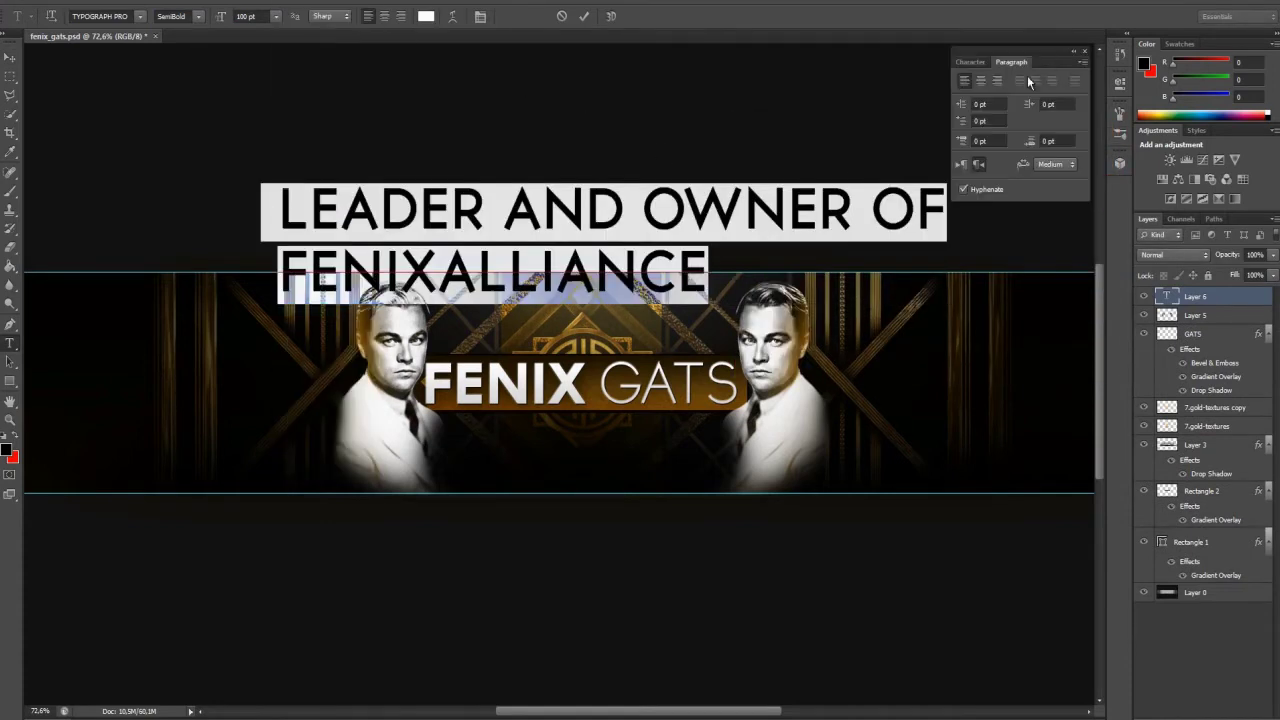
click(1011, 61)
click(981, 80)
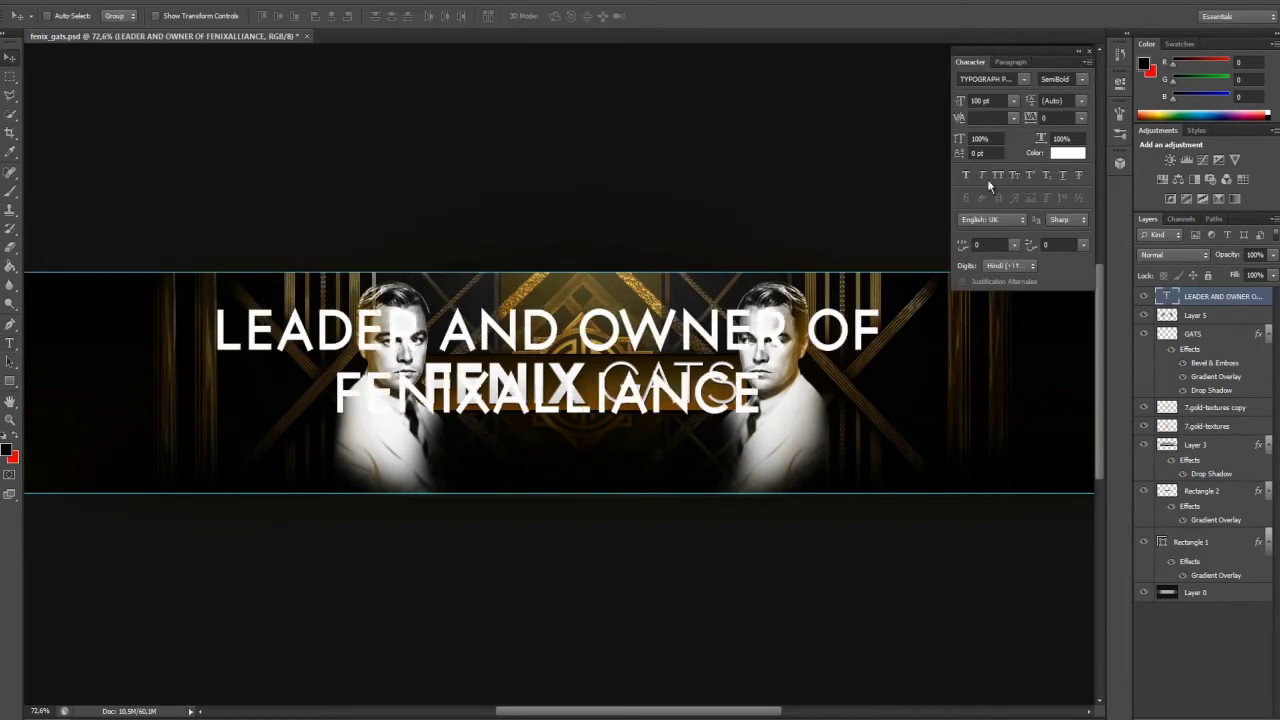
click(171, 16)
click(200, 60)
click(1081, 100)
click(1060, 348)
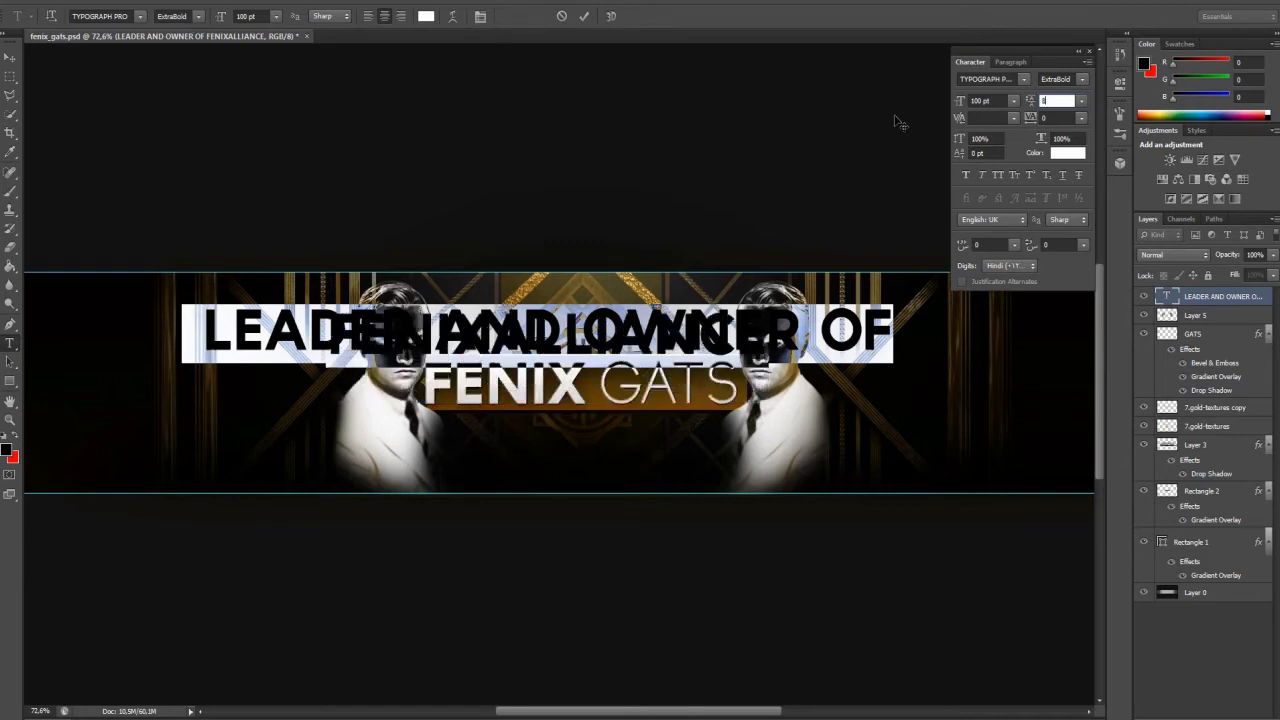
key(ctrl+Return)
- Shrink the tagline below FENIX GATS and move its layer beneath Layer 3
key(ctrl+t)
drag(892, 305, 430, 362)
drag(315, 385, 567, 443)
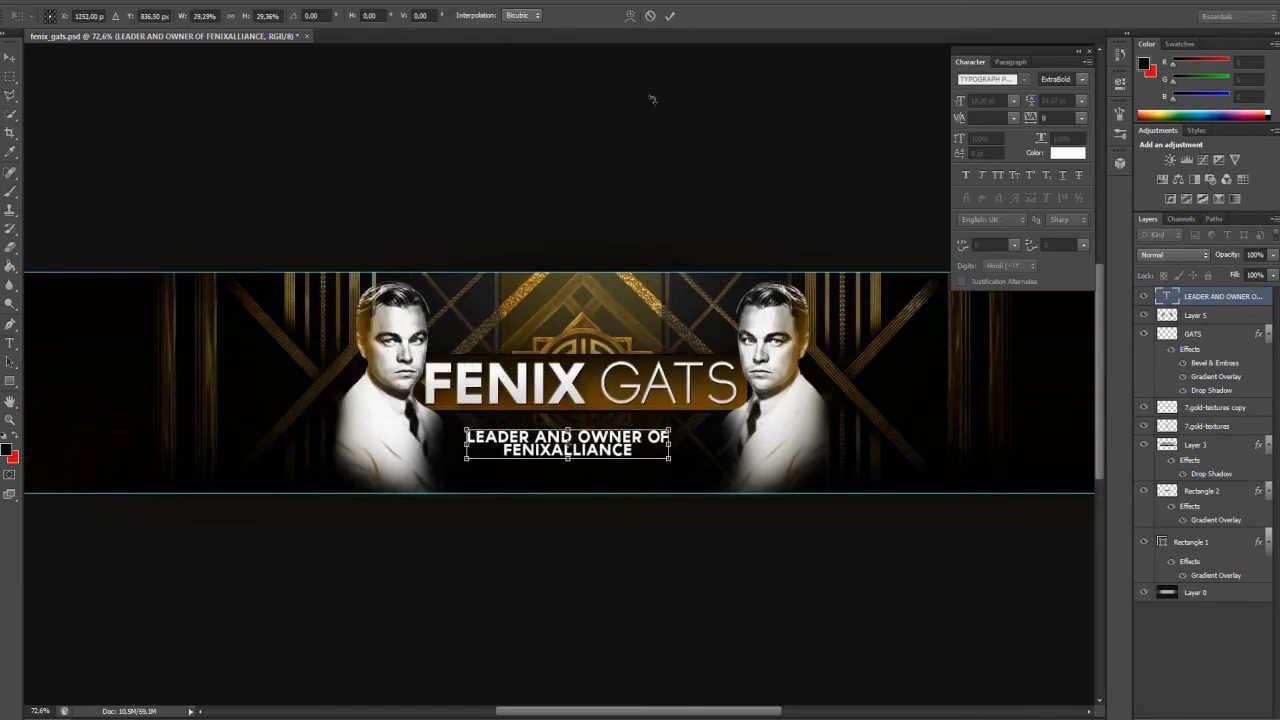
key(Return)
right_click(1220, 296)
key(Escape)
drag(1220, 296, 1228, 470)
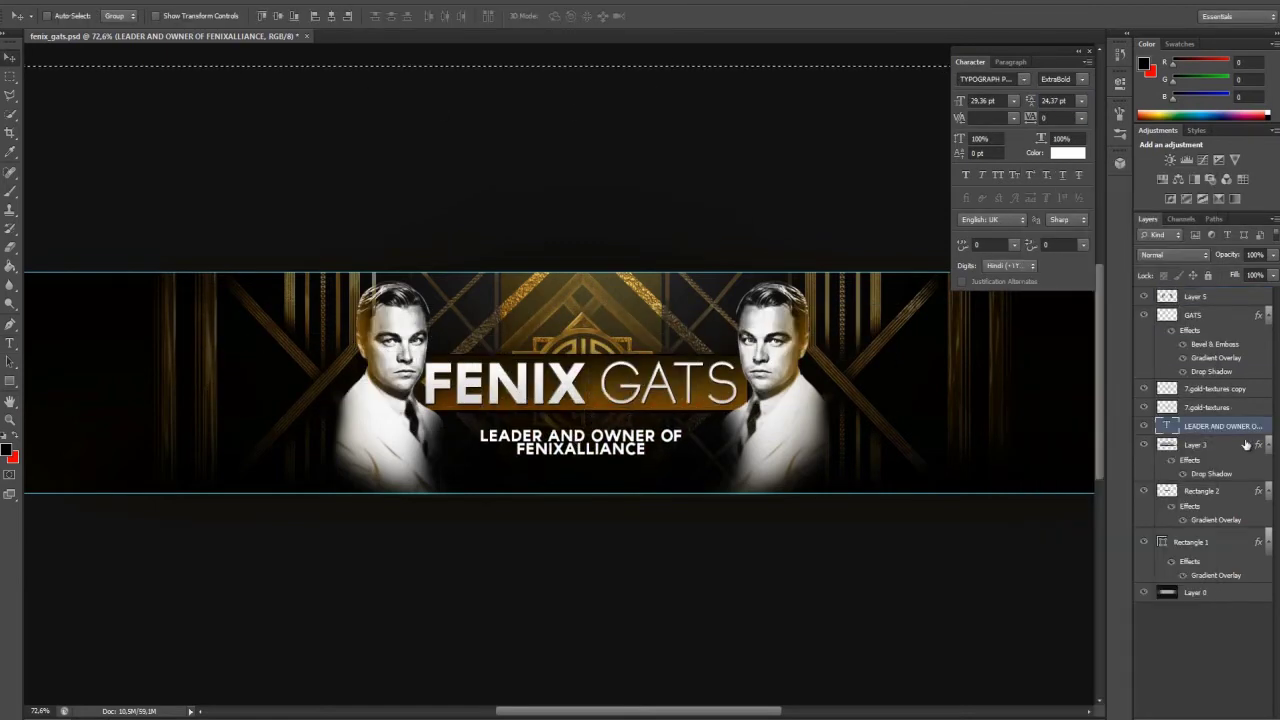
- Add tagline copies above Layer 3: one at 39% opacity, one in Overlay mode
key(ctrl+j)
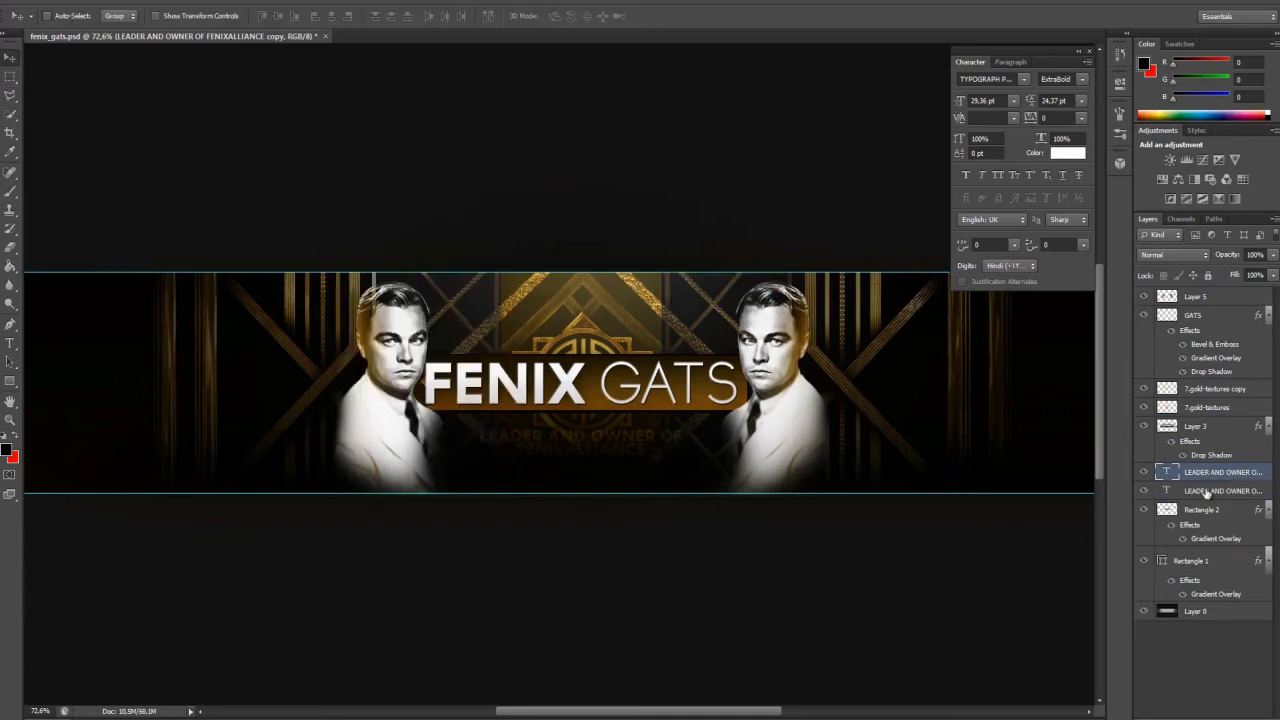
key(ctrl+bracketright)
scroll(1173, 255, up, 1)
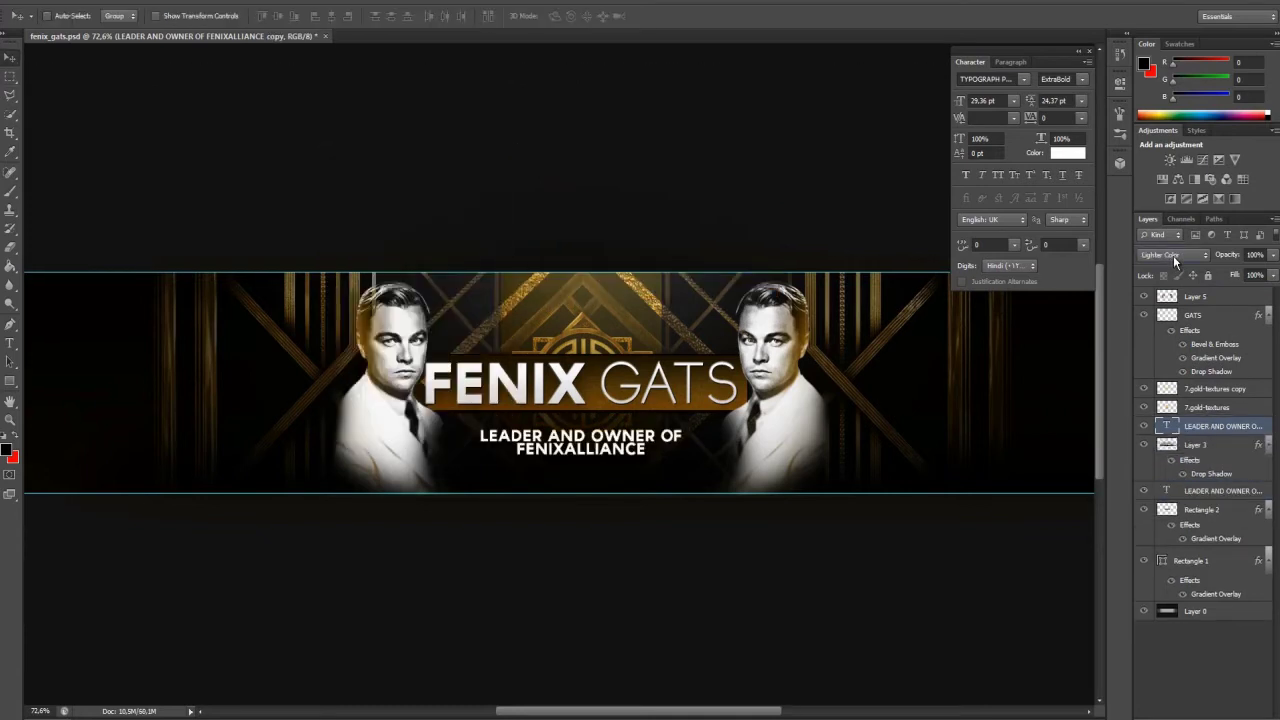
drag(1273, 255, 1232, 274)
key(ctrl+alt+z)
key(ctrl+alt+z)
key(ctrl+j)
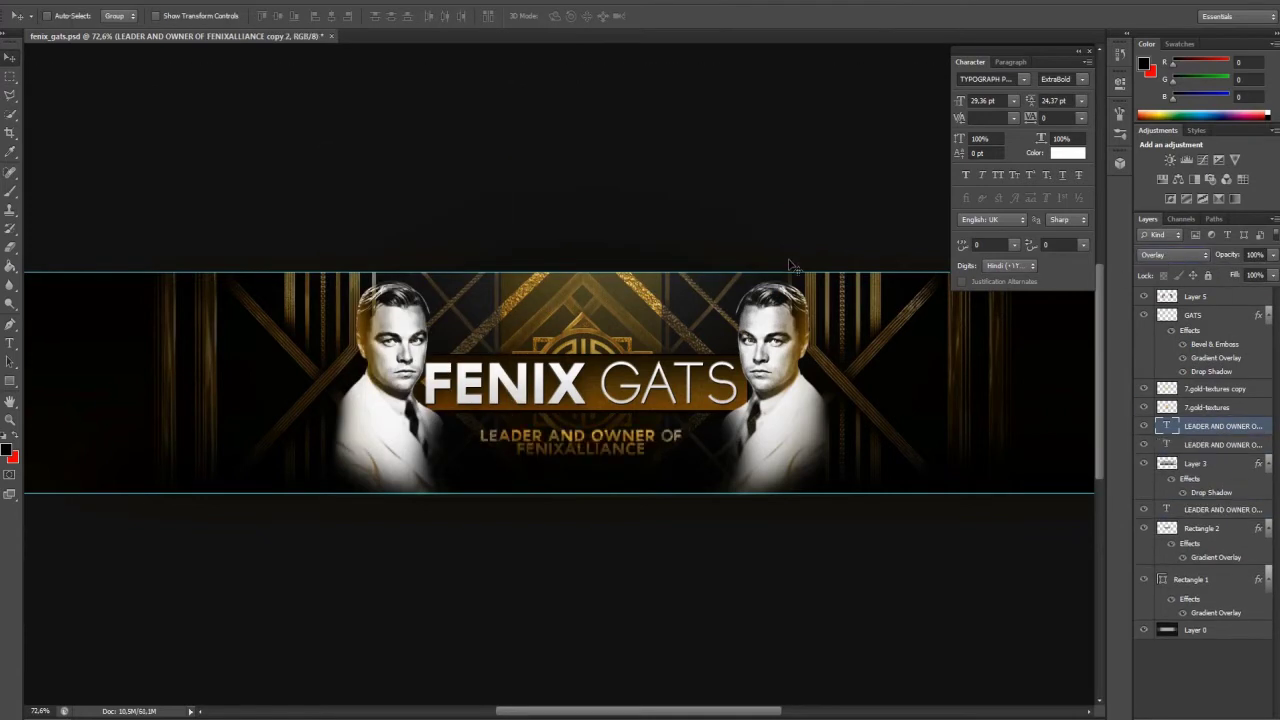
click(10, 383)
scroll(617, 536, up, 2)
click(119, 16)
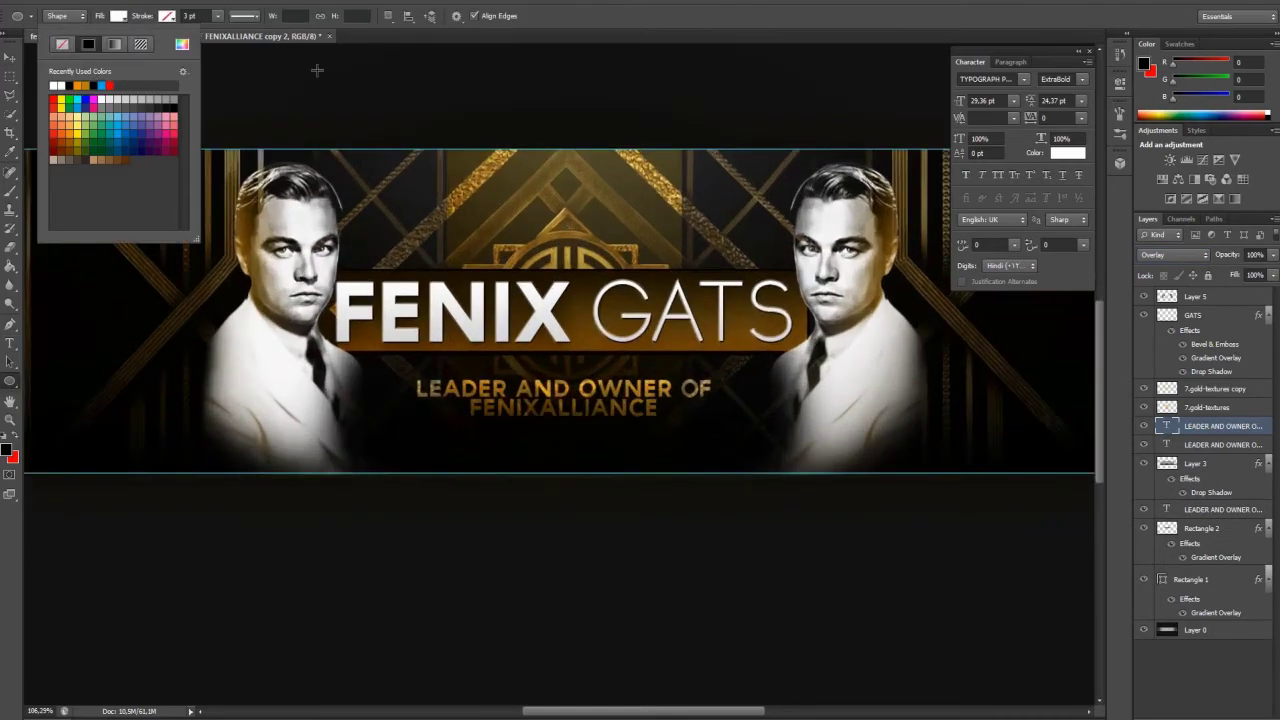
- Draw a small white circle beside the tagline, reorder its layer below the tagline, and reposition it
drag(376, 400, 390, 414)
key(v)
drag(1230, 430, 1222, 466)
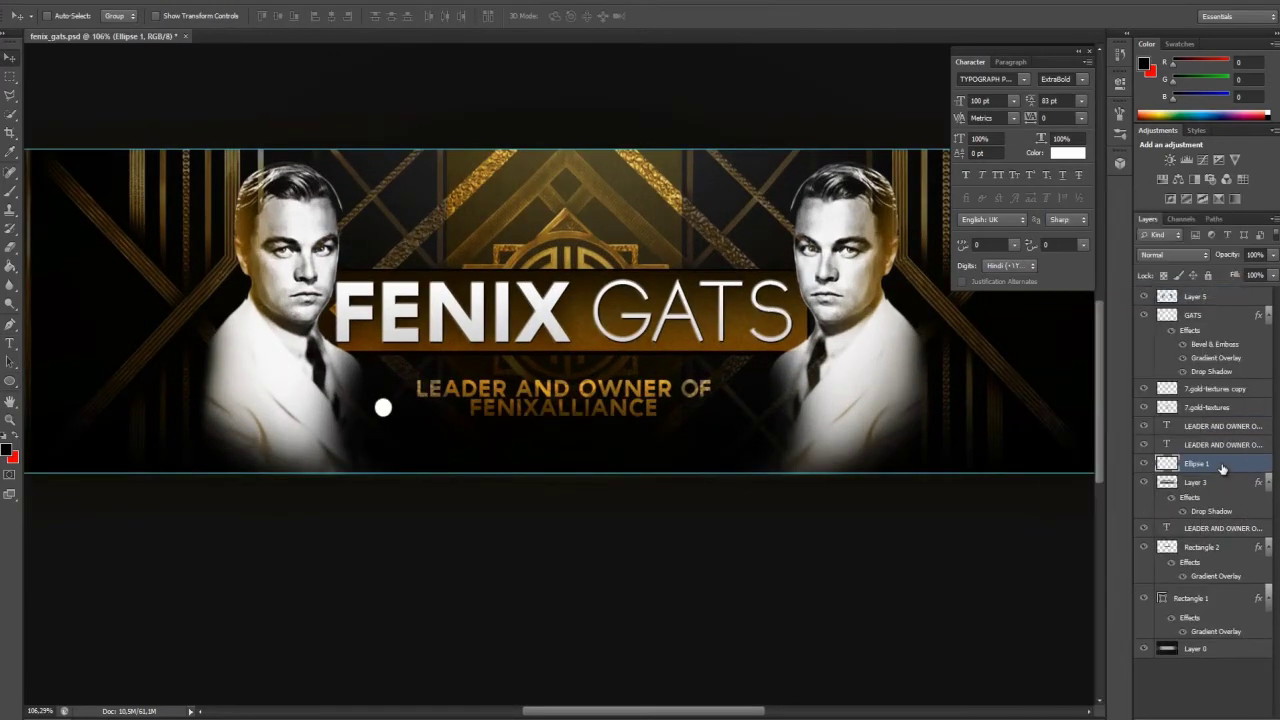
drag(446, 399, 380, 407)
scroll(380, 407, up, 3)
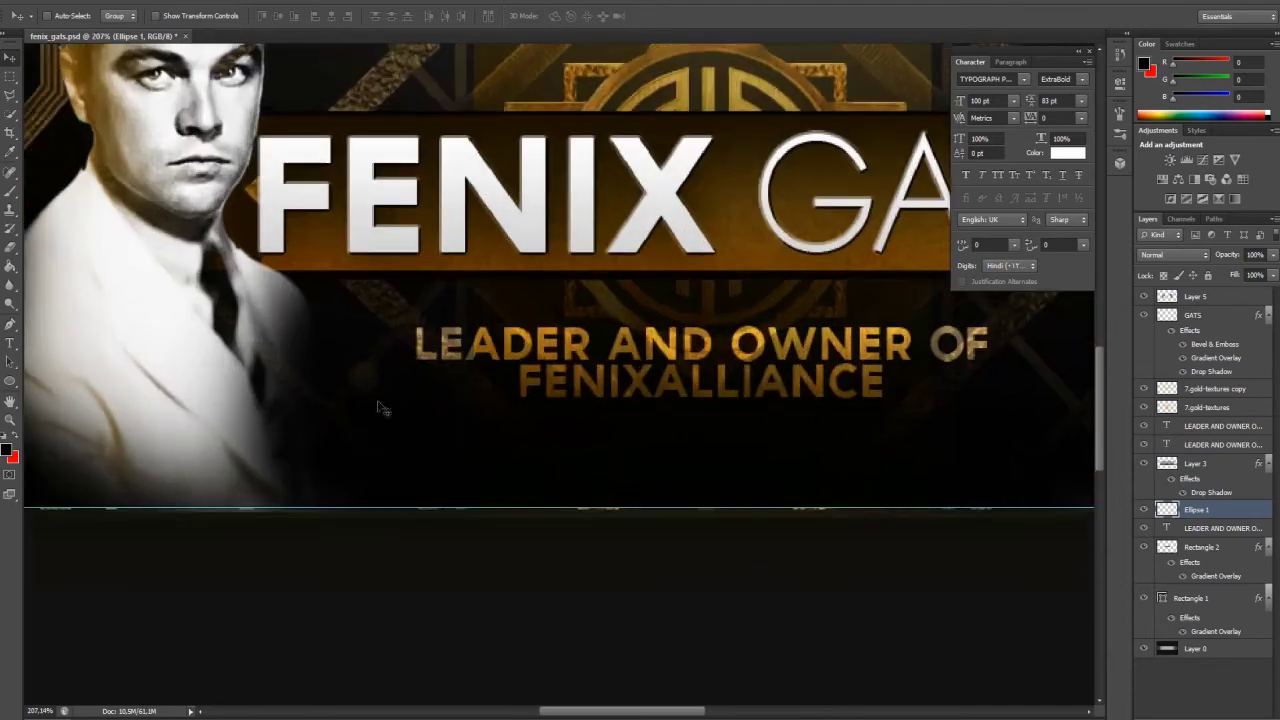
drag(465, 420, 1000, 365)
scroll(1030, 370, down, 2)
key(Delete)
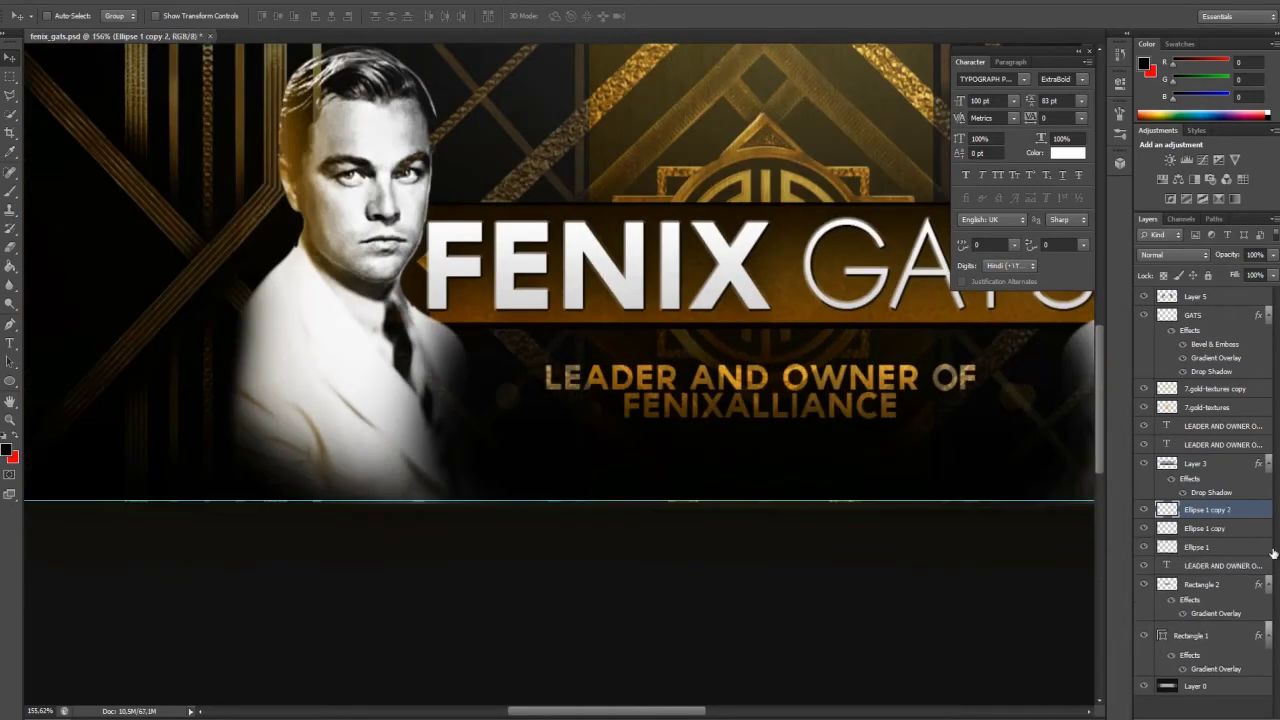
- Draw a thin line under the tagline and rasterize a copy placed above Layer 3
drag(1007, 425, 1008, 426)
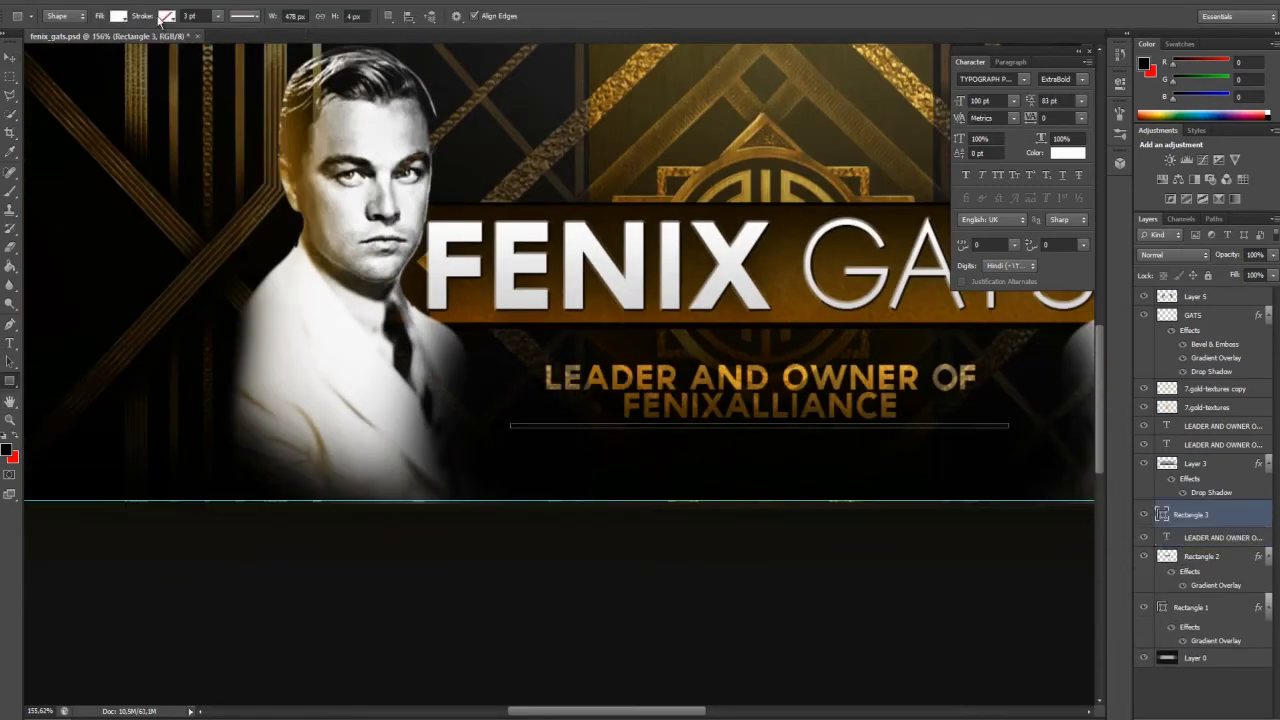
drag(1190, 520, 1195, 455)
right_click(1210, 463)
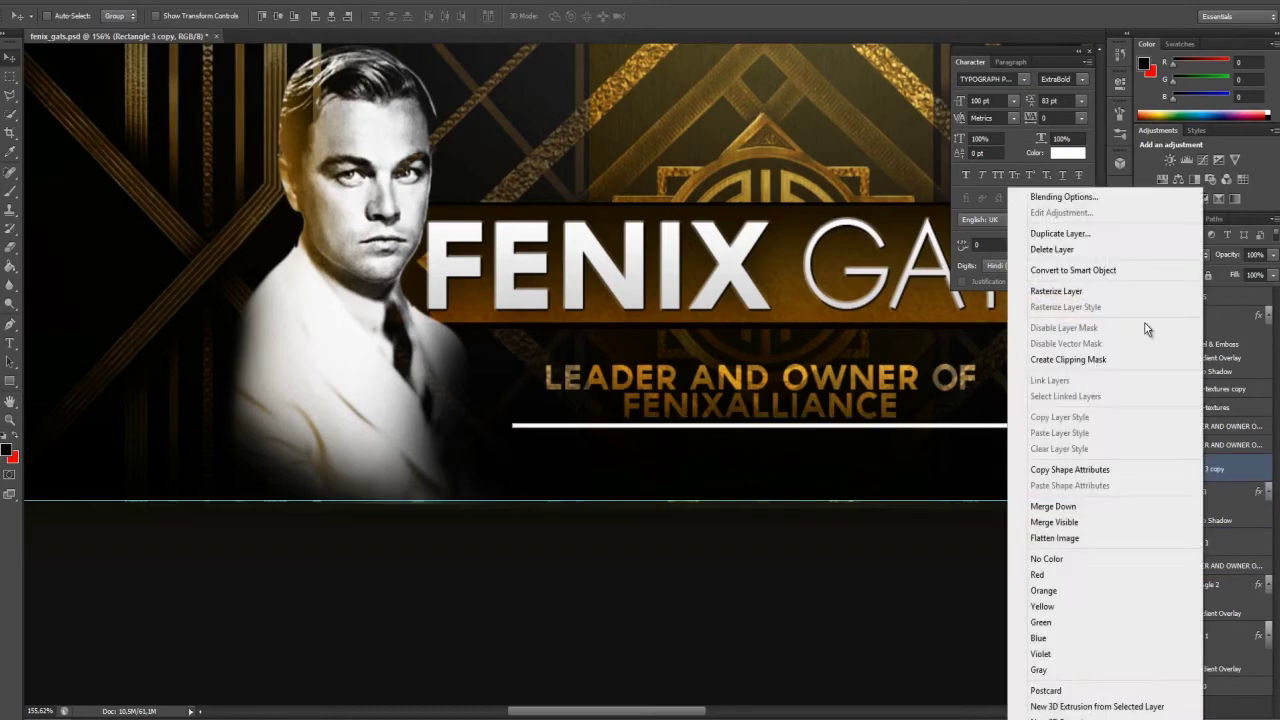
click(1160, 290)
- Clear the canvas selection and rasterize the GATS text layer's effects
scroll(600, 400, down, 3)
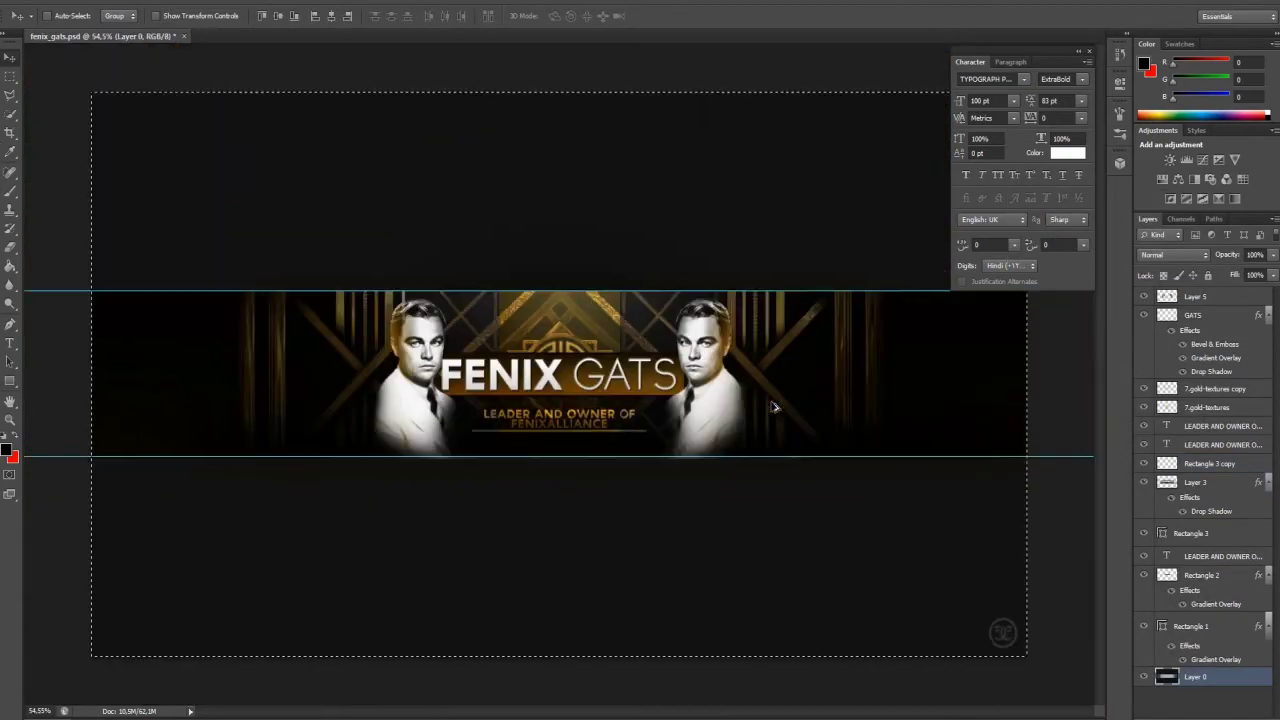
right_click(514, 198)
key(Escape)
scroll(600, 330, up, 2)
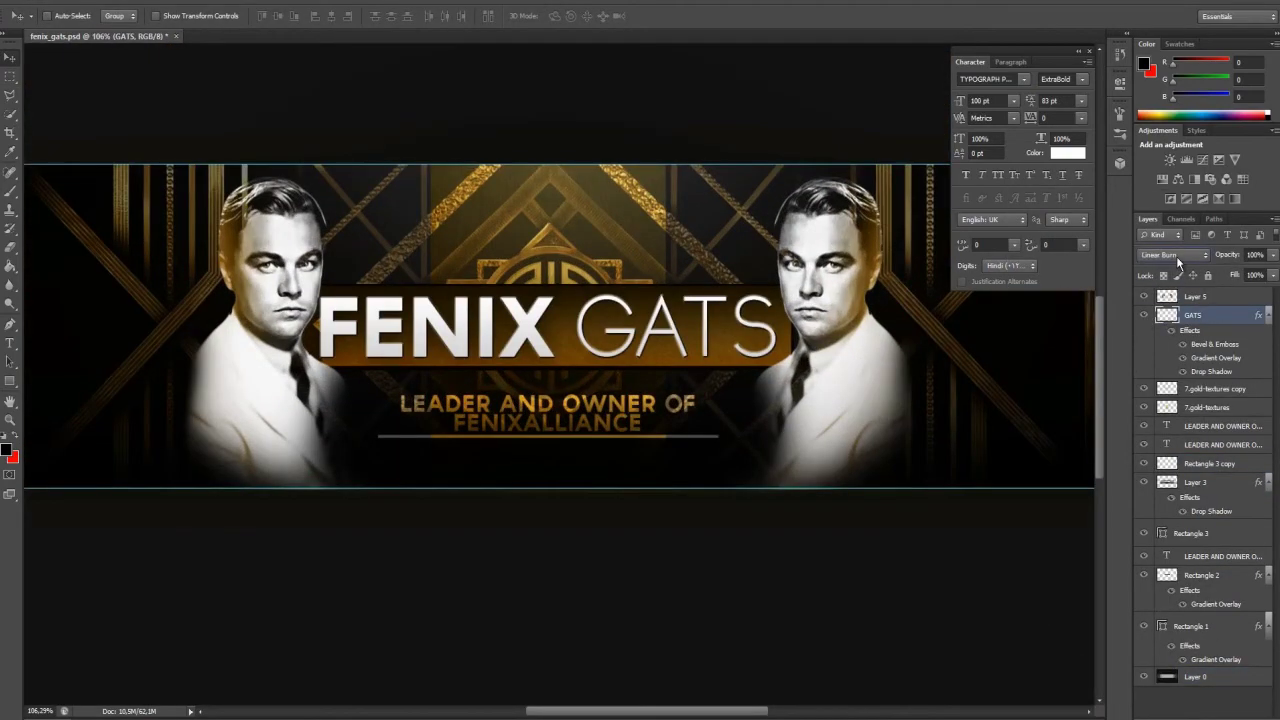
right_click(1176, 256)
click(1100, 300)
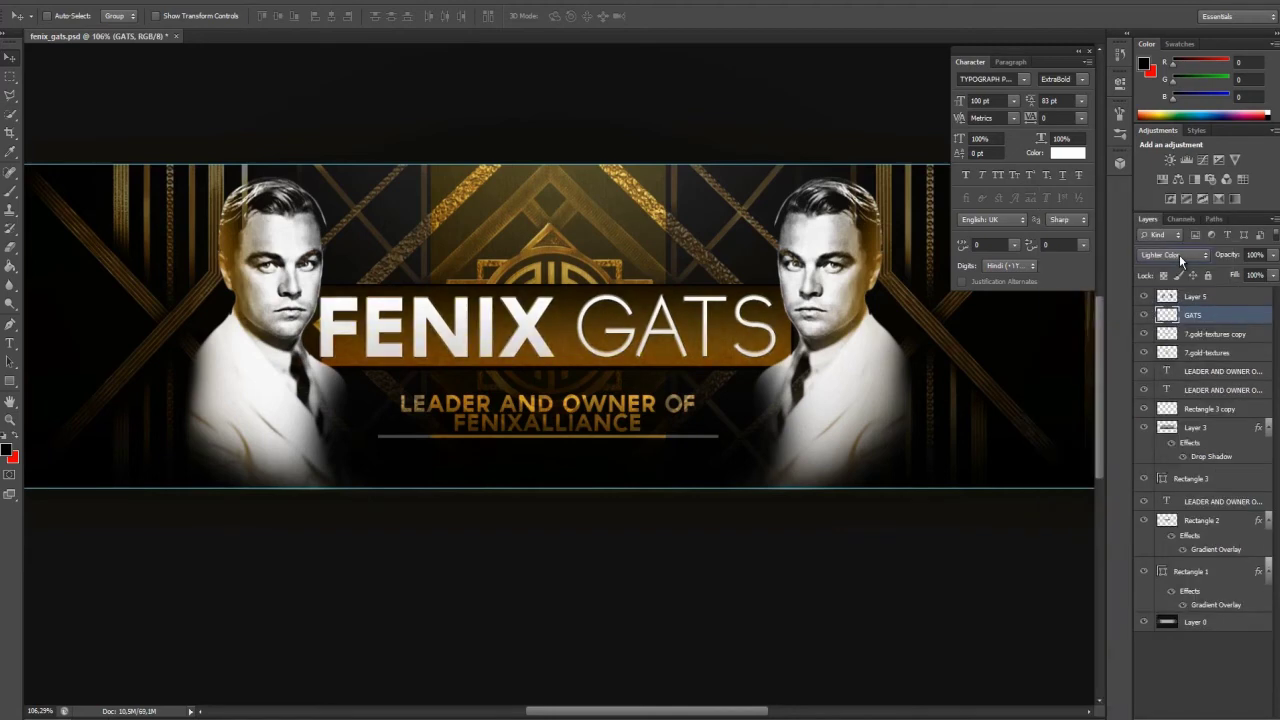
scroll(1179, 254, down, 1)
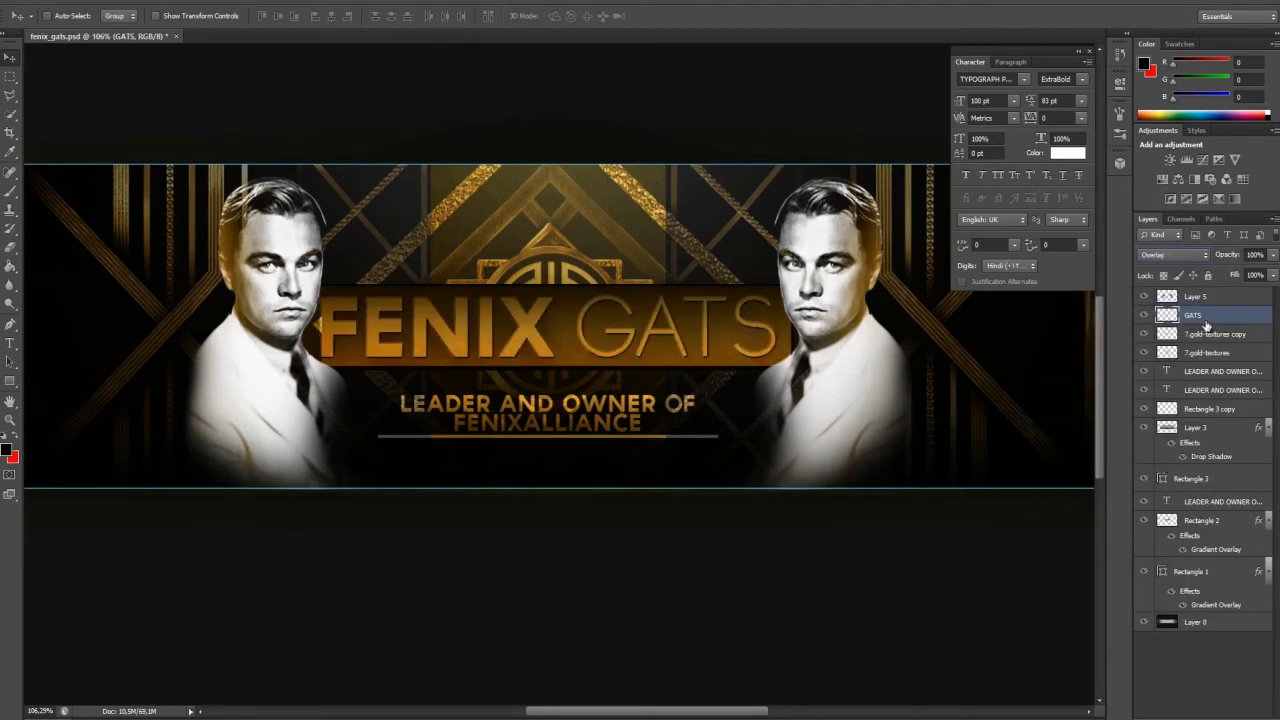
- Duplicate the GATS layer and lower its opacity below half
key(ctrl+j)
scroll(1172, 256, down, 2)
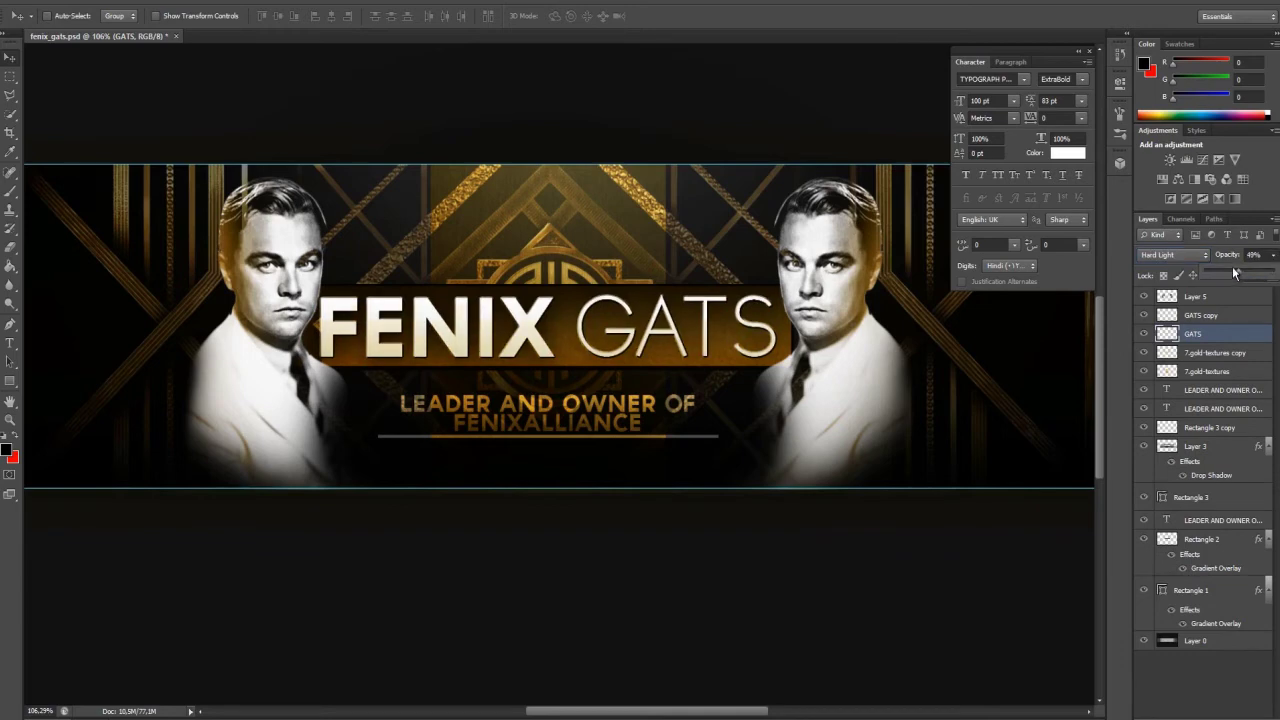
drag(1273, 255, 1239, 275)
scroll(674, 337, down, 2)
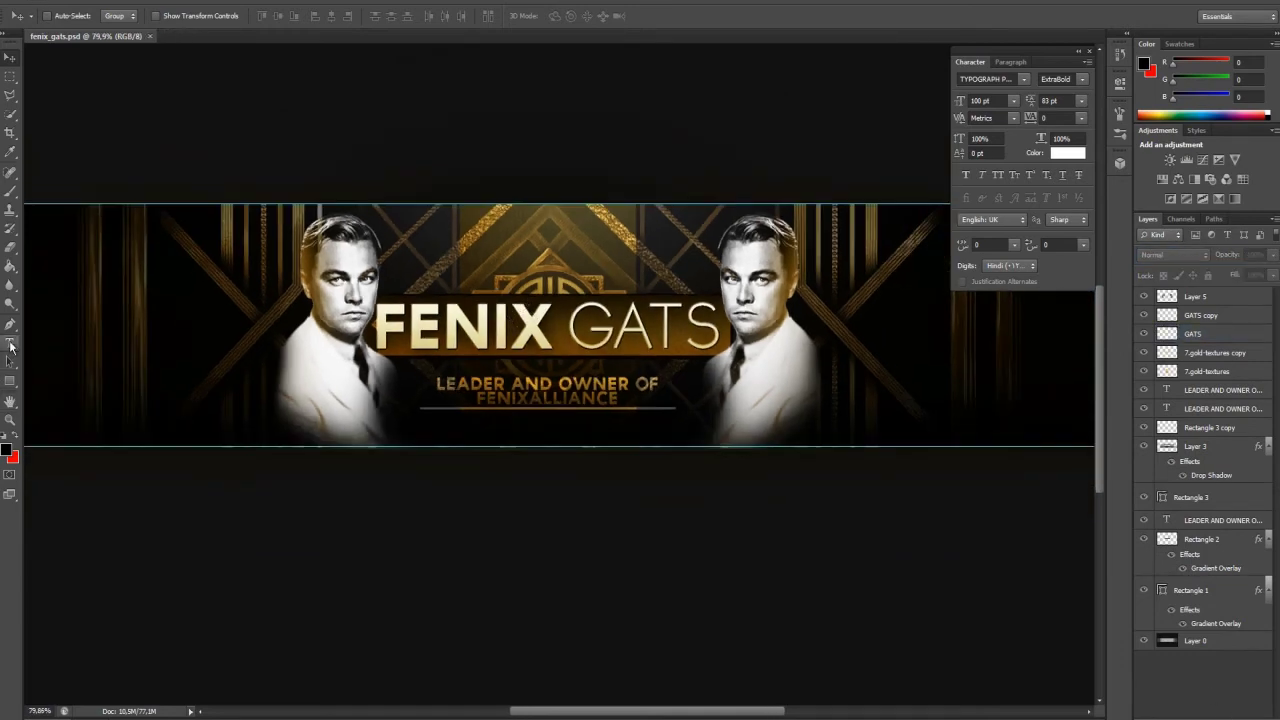
- Add a SemiBold 'design by FENIXNATIONS' credit text layer on the canvas
click(10, 345)
click(377, 134)
click(198, 16)
click(185, 72)
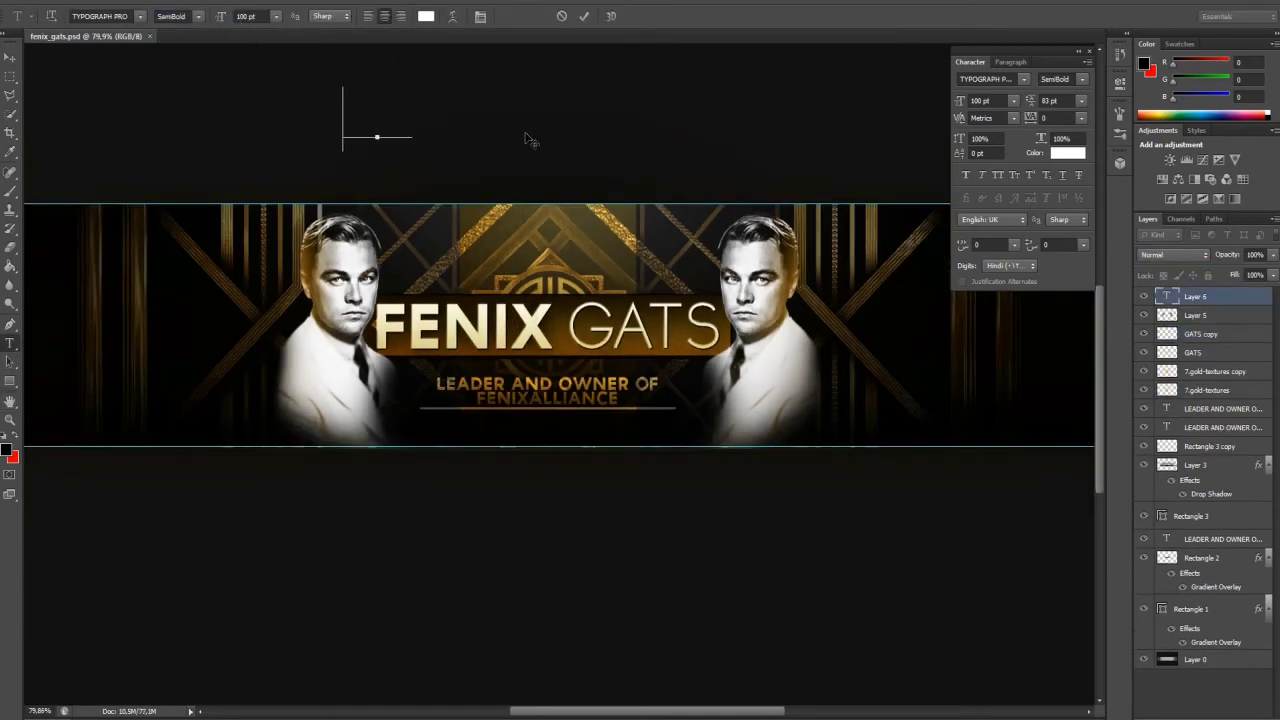
text(designby FENIXNATIONS)
- Make the credit text 24 pt and drag the old FenixNations logo into the banner
key(ctrl+a)
click(1013, 101)
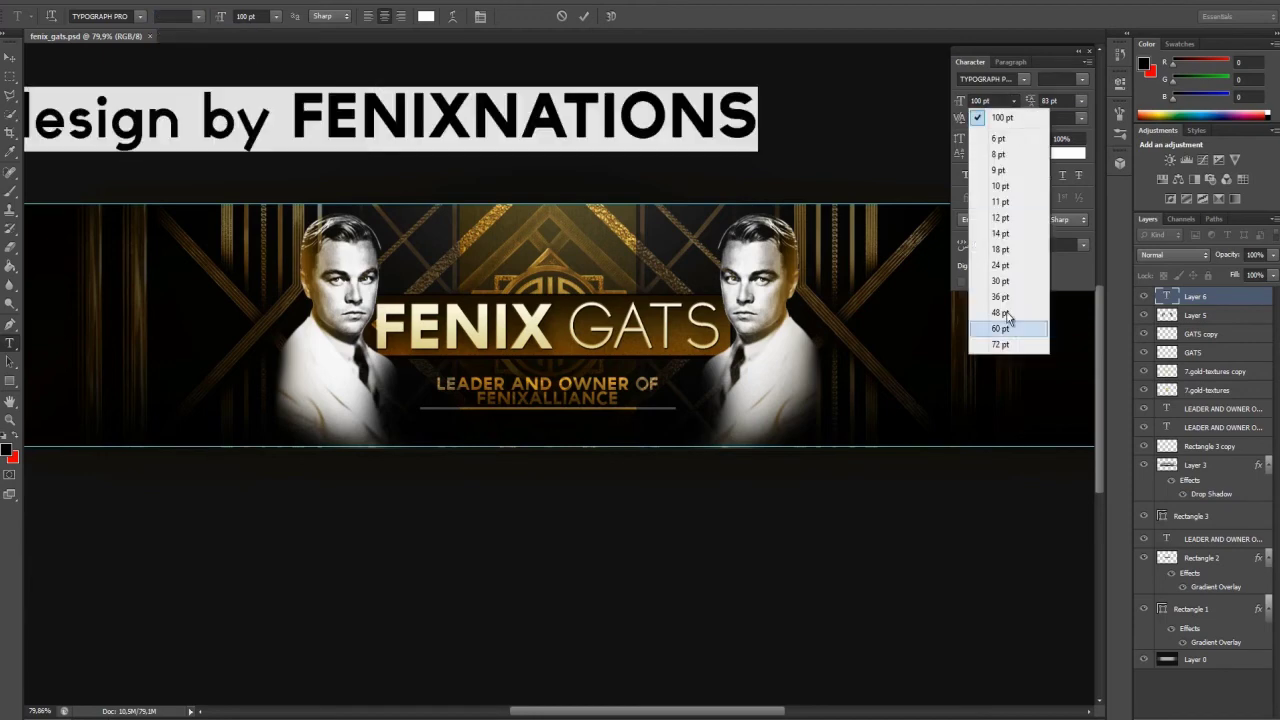
click(1000, 312)
click(1013, 101)
click(1000, 265)
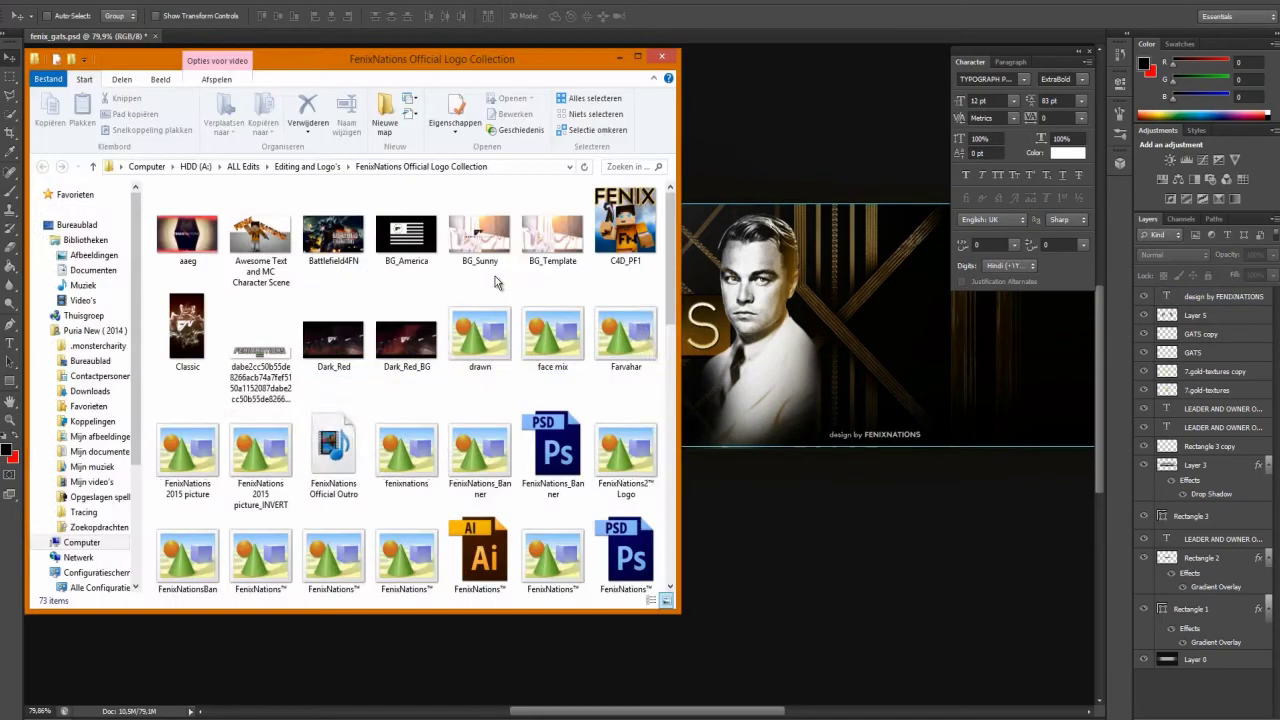
drag(495, 276, 600, 400)
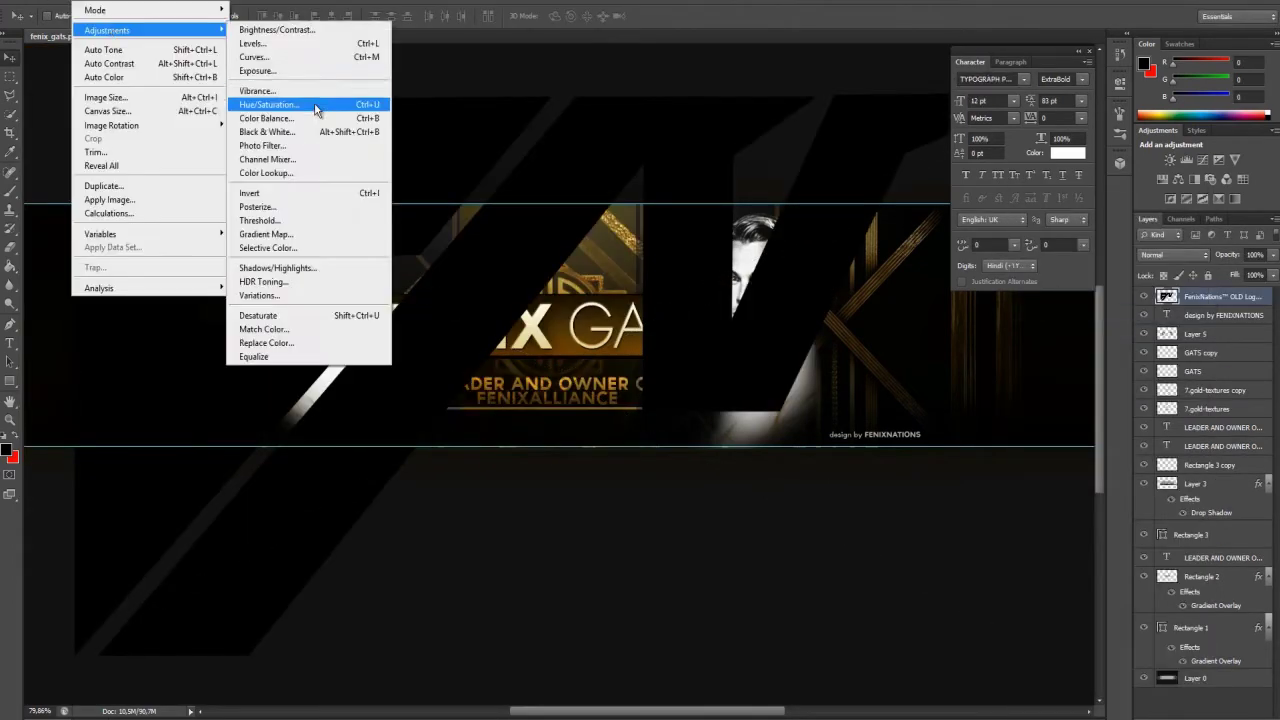
- Whiten the old logo with Hue/Saturation and shrink it beside the credit
click(272, 97)
key(Return)
key(ctrl+t)
key(ctrl+0)
drag(930, 199, 240, 577)
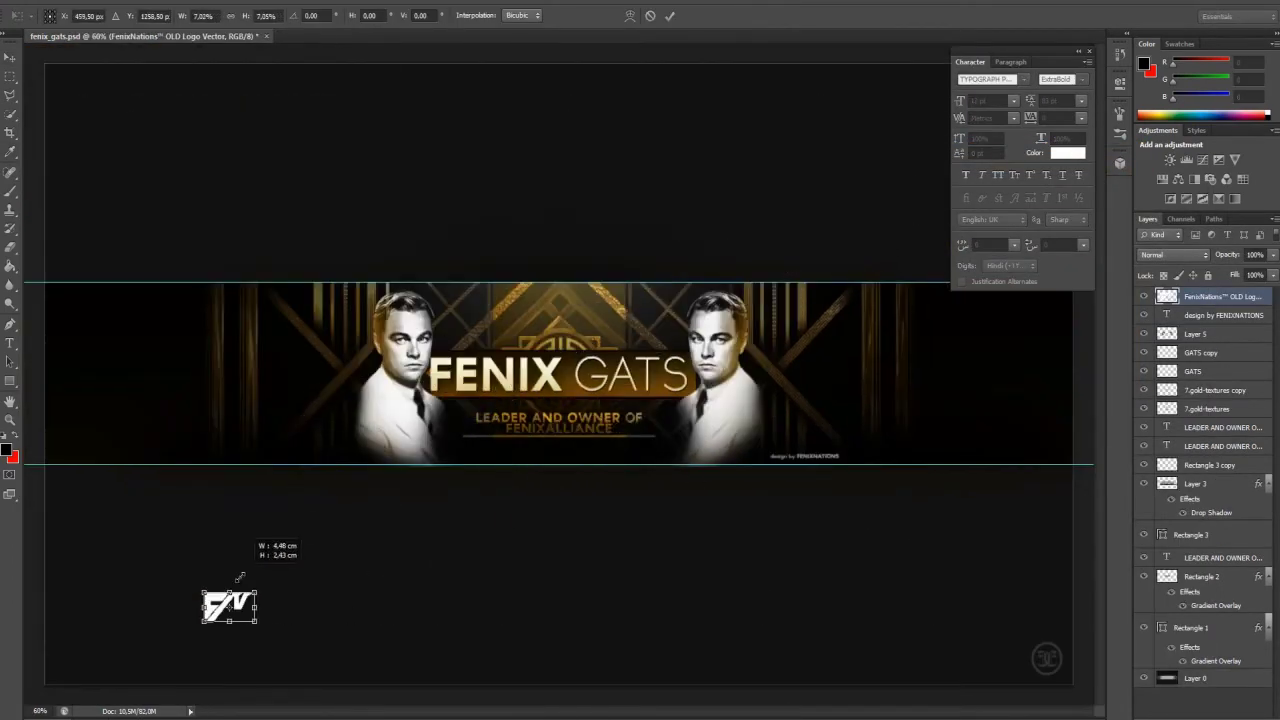
scroll(860, 456, up, 5)
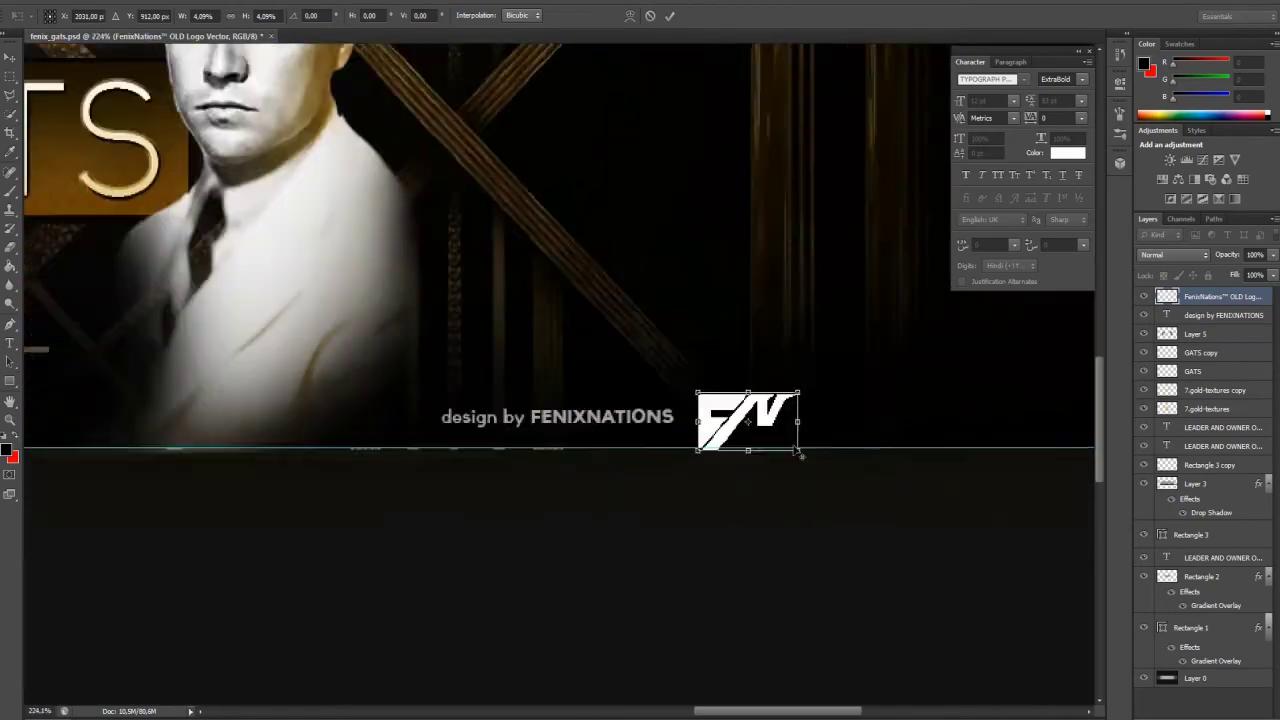
drag(800, 392, 692, 381)
key(Return)
click(1175, 254)
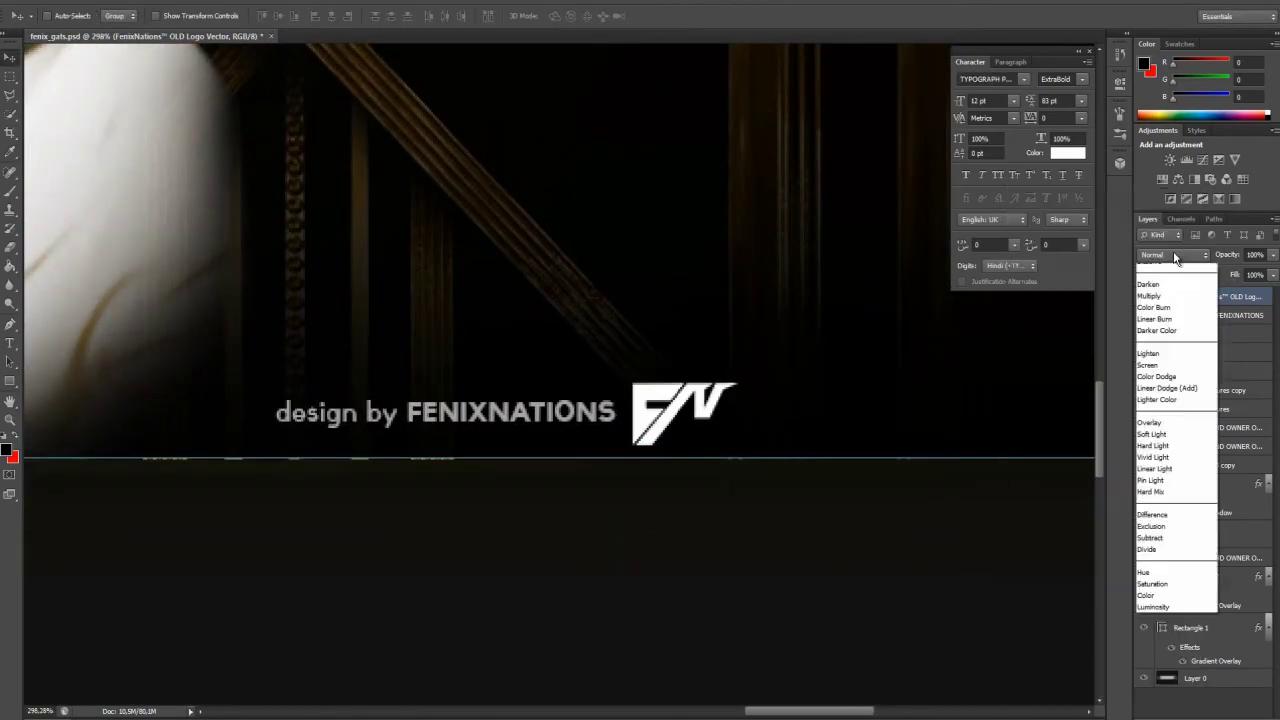
- Lower the logo's opacity, merge the credit text with the logo layer, and move them into place
click(1272, 254)
drag(1268, 272, 1238, 272)
scroll(530, 316, down, 3)
scroll(530, 316, down, 3)
right_click(1223, 315)
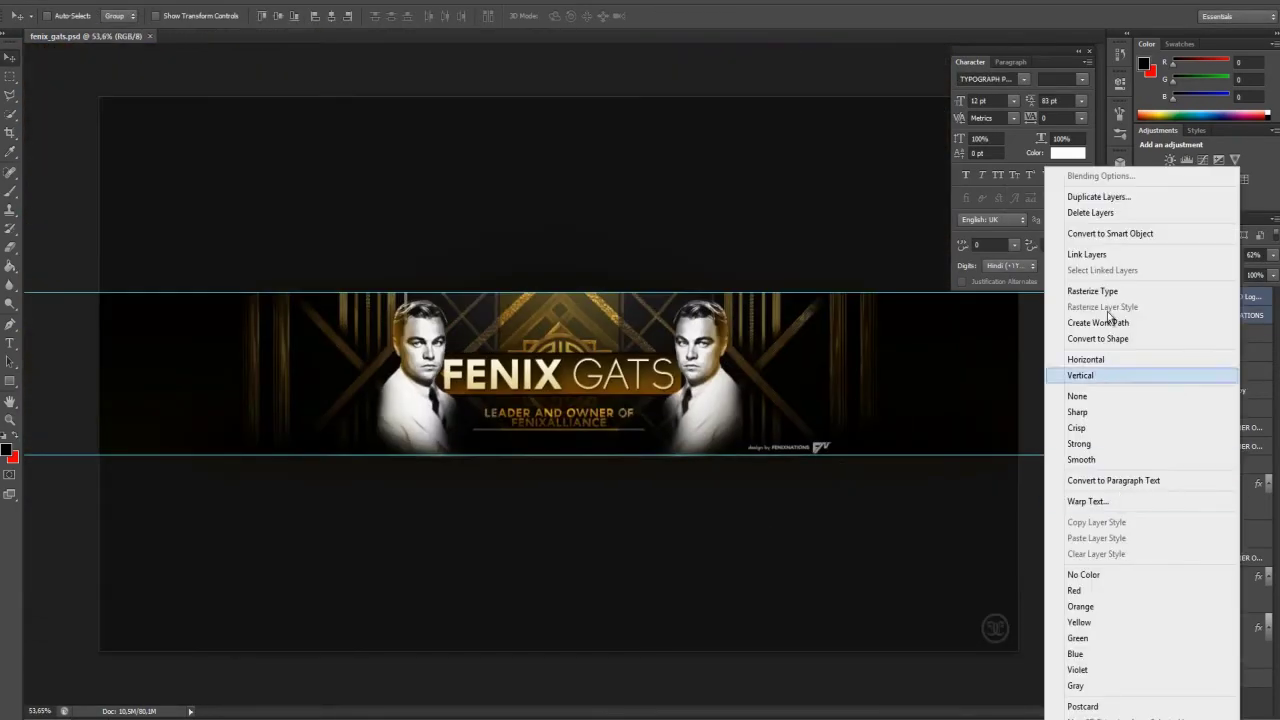
click(1100, 565)
scroll(857, 471, up, 4)
drag(692, 446, 752, 446)
- Set the logo layer to Screen blending at 70% opacity
scroll(752, 446, up, 3)
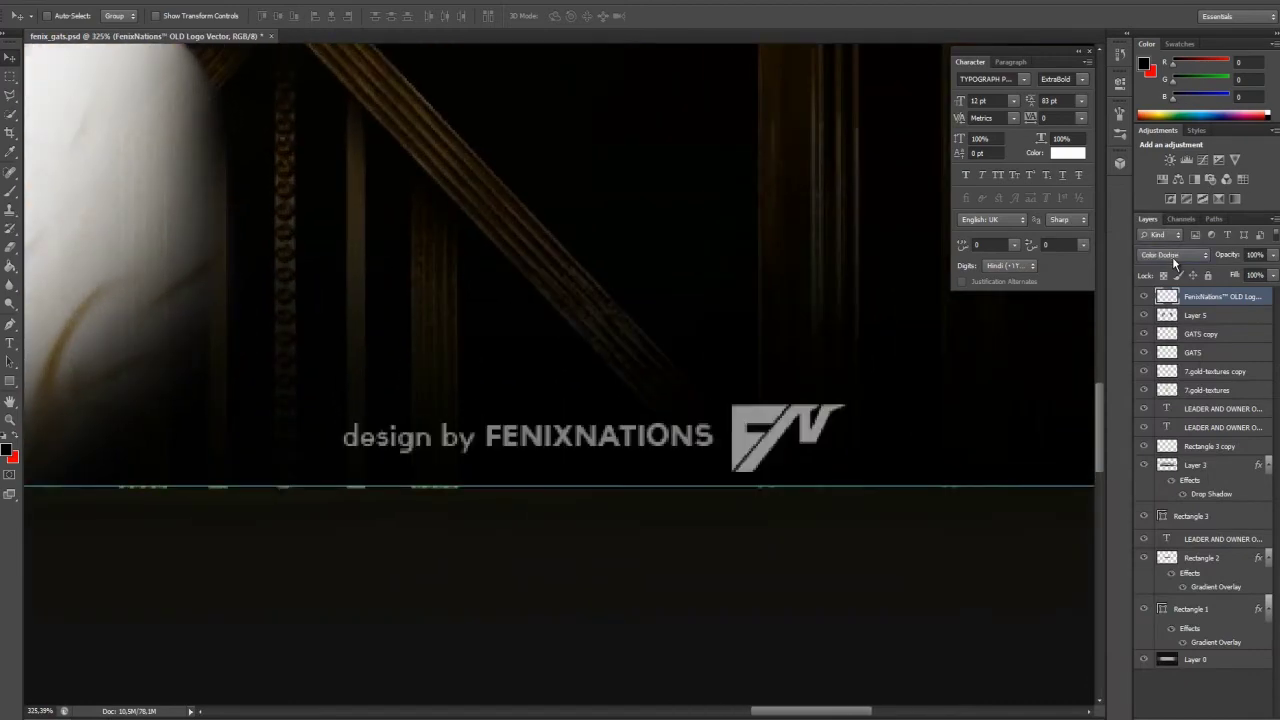
scroll(1172, 257, down, 8)
click(1272, 254)
drag(1268, 272, 1246, 272)
scroll(808, 440, down, 4)
scroll(808, 440, down, 5)
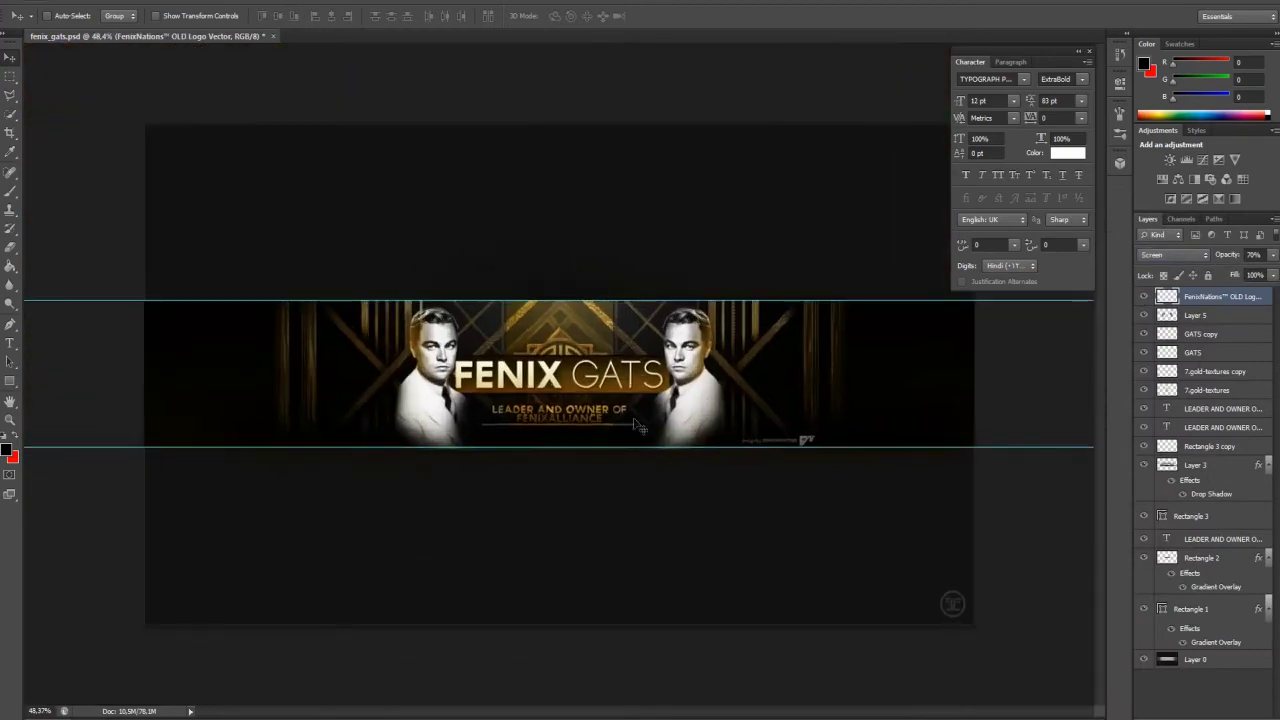
- Place Logo_Small_Resolution from the FenixAlliance2015 folder, scaled down above the FENIX text
scroll(500, 507, down, 1)
scroll(646, 457, up, 1)
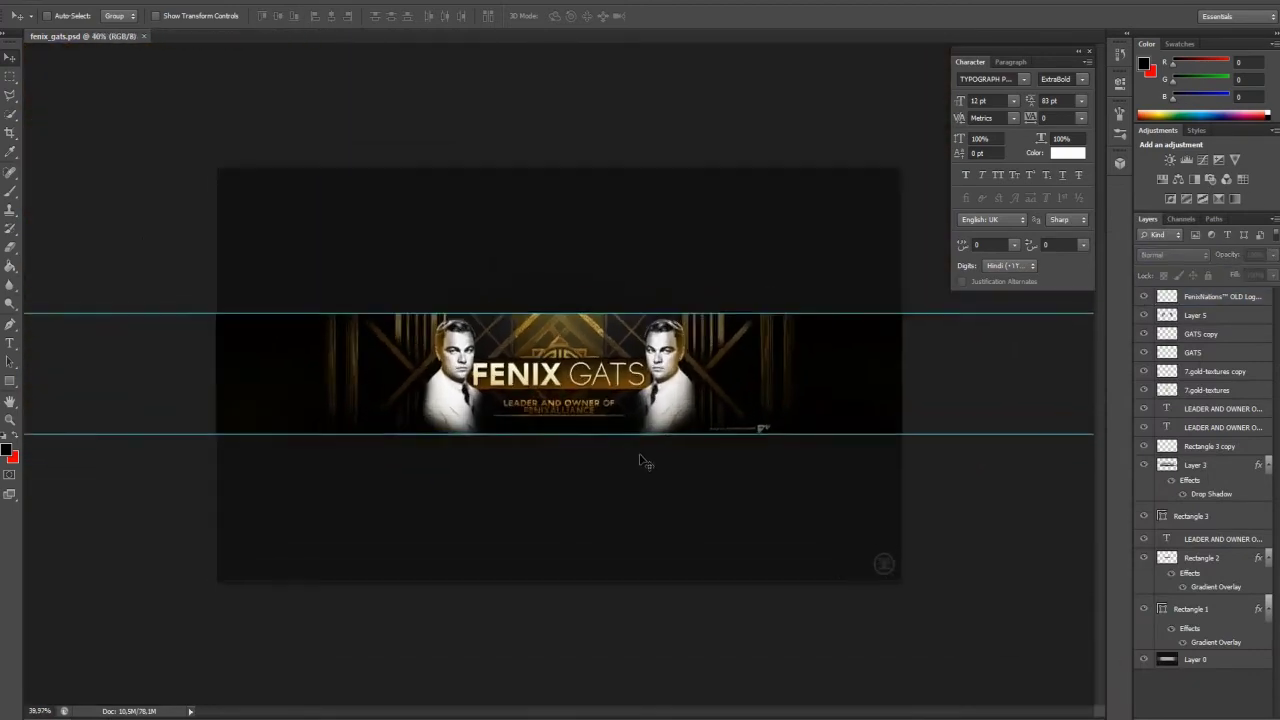
scroll(646, 457, up, 2)
double_click(182, 282)
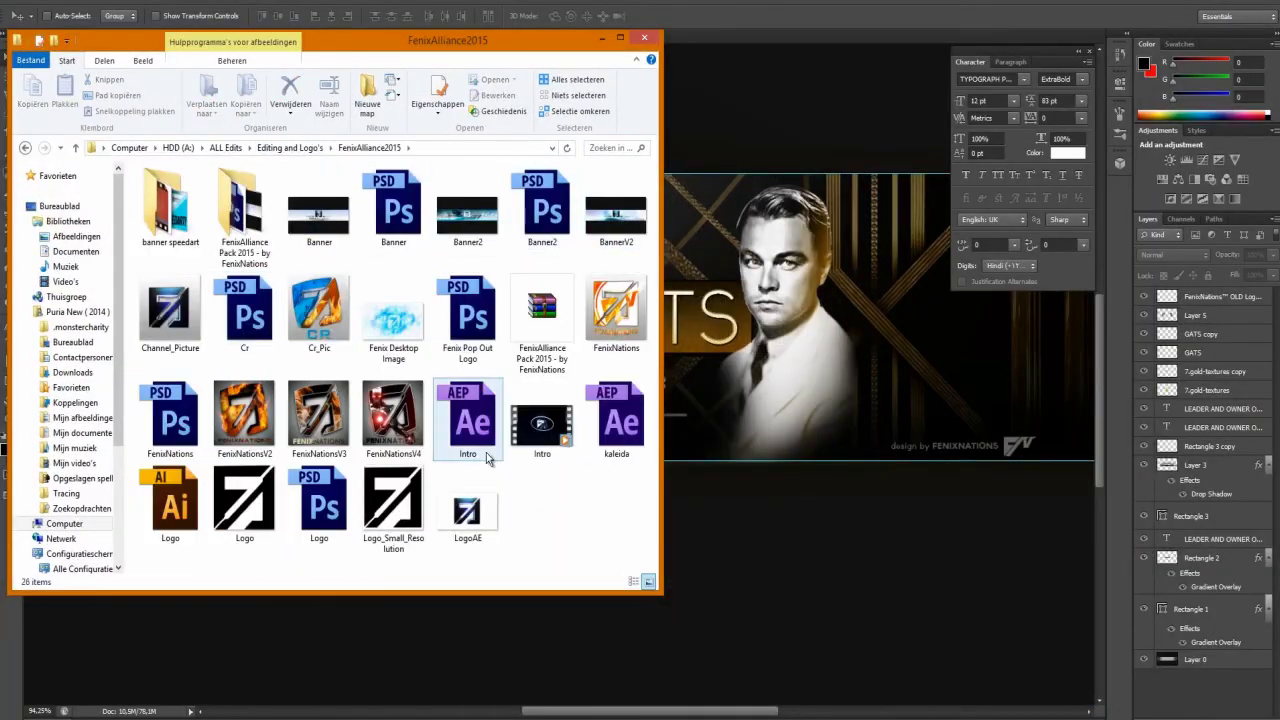
drag(392, 505, 800, 400)
mouse_move(765, 200)
mouse_down()
mouse_move(528, 452)
mouse_move(427, 513)
mouse_up()
mouse_move(407, 588)
mouse_down()
mouse_move(577, 325)
mouse_move(610, 329)
mouse_up()
key(Return)
scroll(587, 329, up, 5)
- Move the logo layer beneath Layer 3 and brighten its colour with Hue/Saturation
drag(1217, 296, 1207, 515)
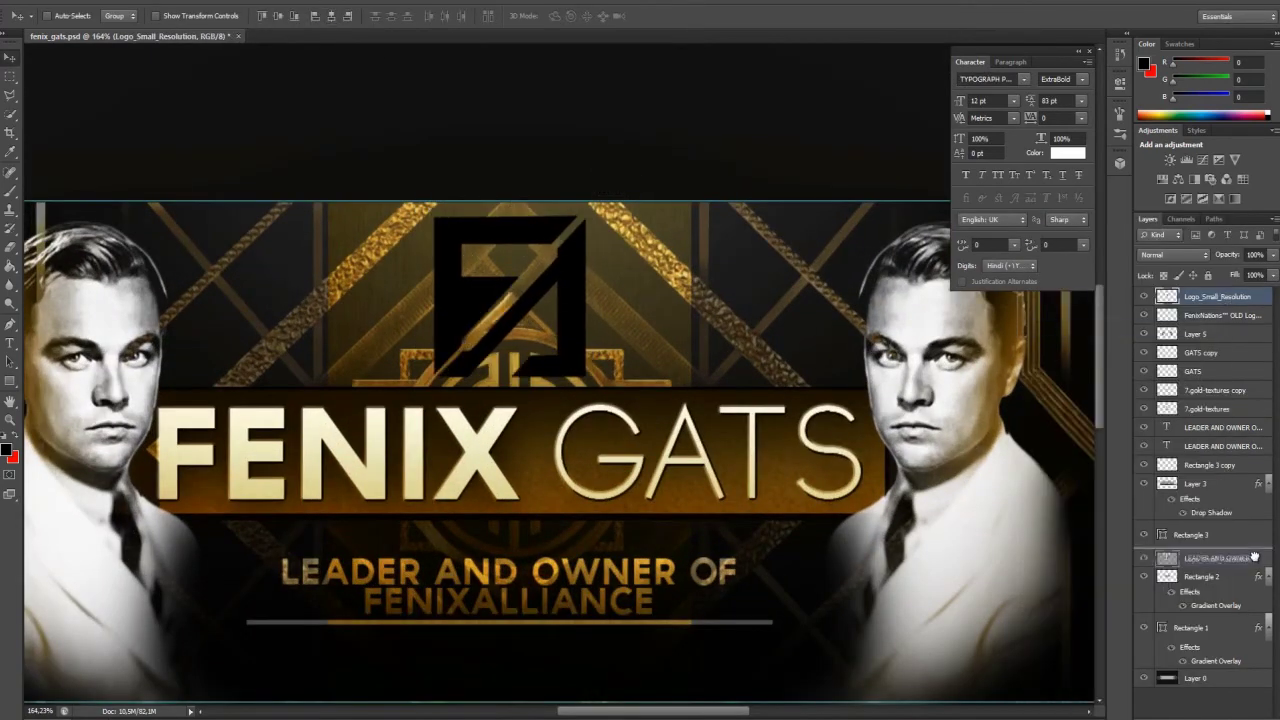
ctrl+click(1167, 511)
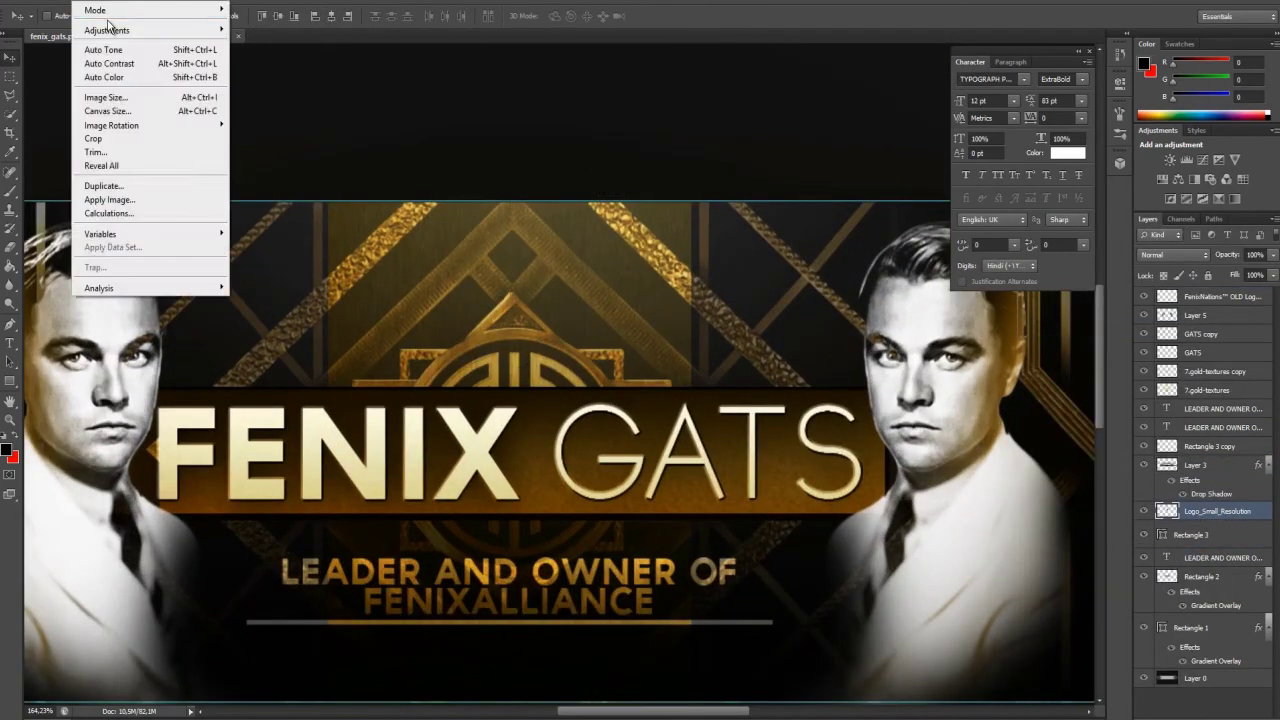
key(ctrl+u)
click(1114, 177)
key(ctrl+d)
- Draw a half-transparent black test rectangle over the logo, above Layer 3
key(ctrl+0)
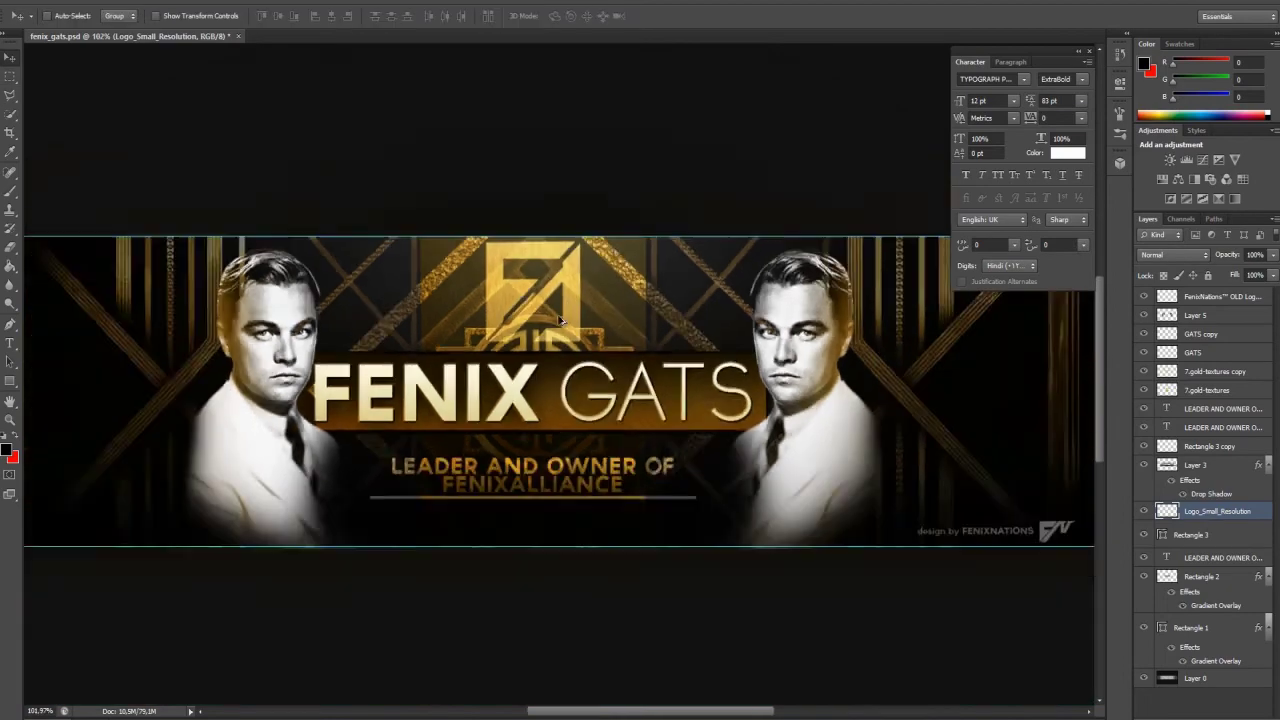
scroll(520, 330, up, 3)
key(u)
click(118, 16)
click(116, 97)
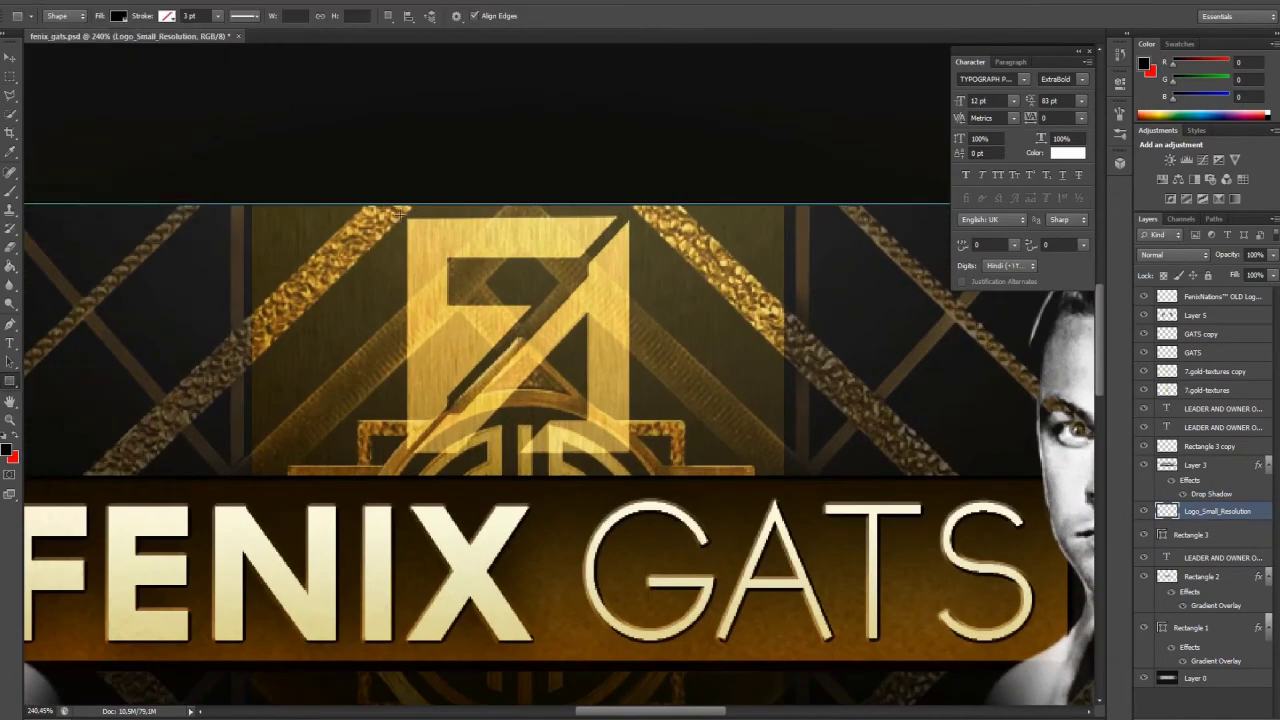
drag(636, 458, 637, 456)
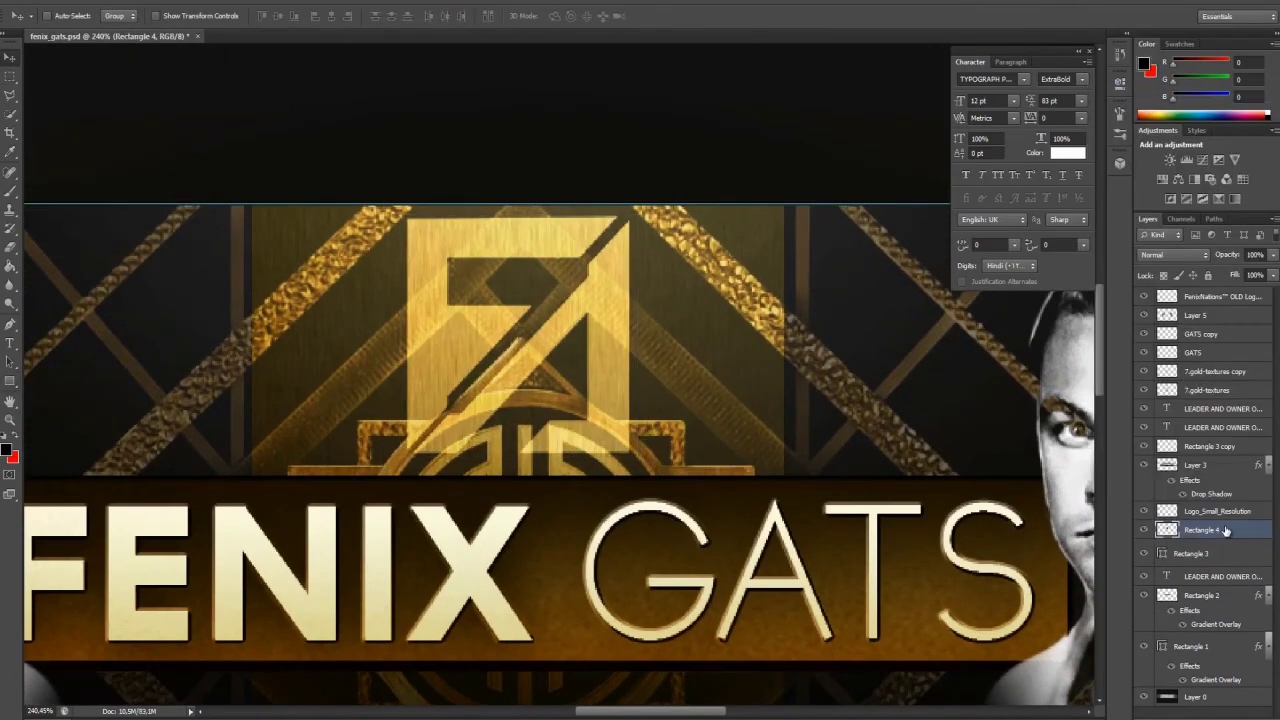
drag(1200, 511, 1215, 487)
drag(1217, 277, 1241, 276)
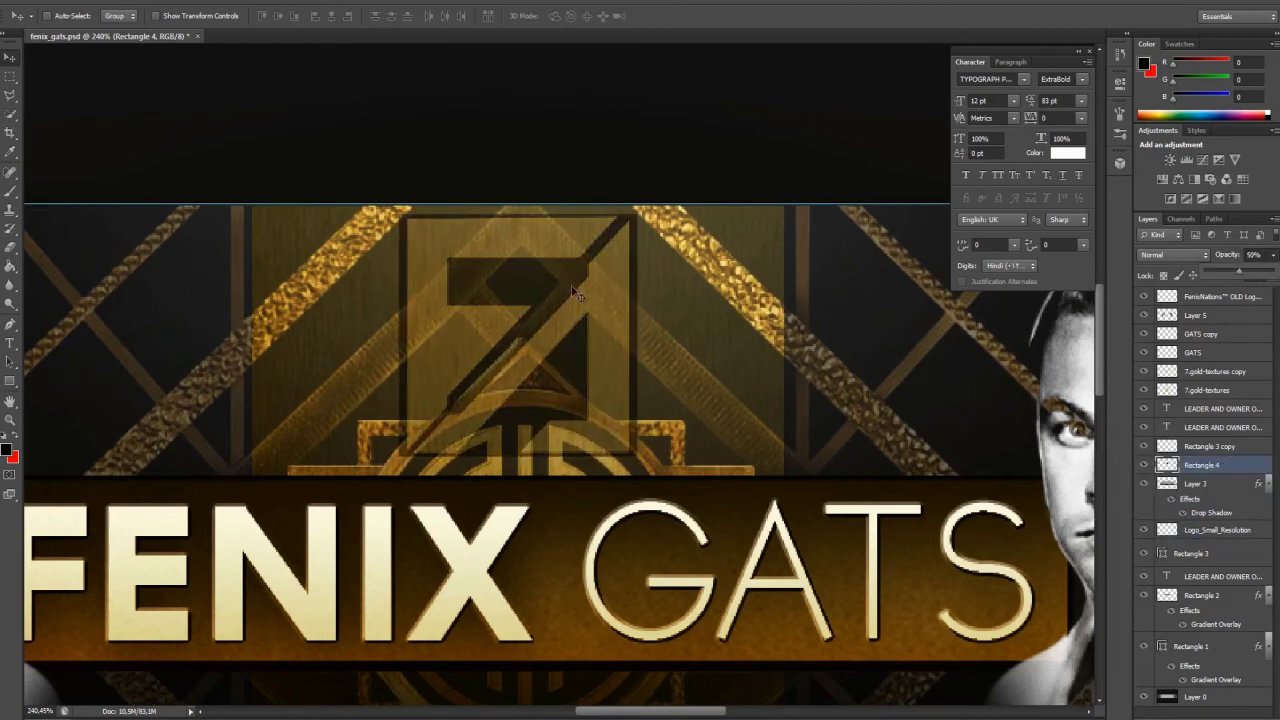
- Delete the black rectangle and move the gold logo down below the underline, above Layer 3
scroll(574, 292, down, 5)
scroll(574, 292, up, 4)
key(Delete)
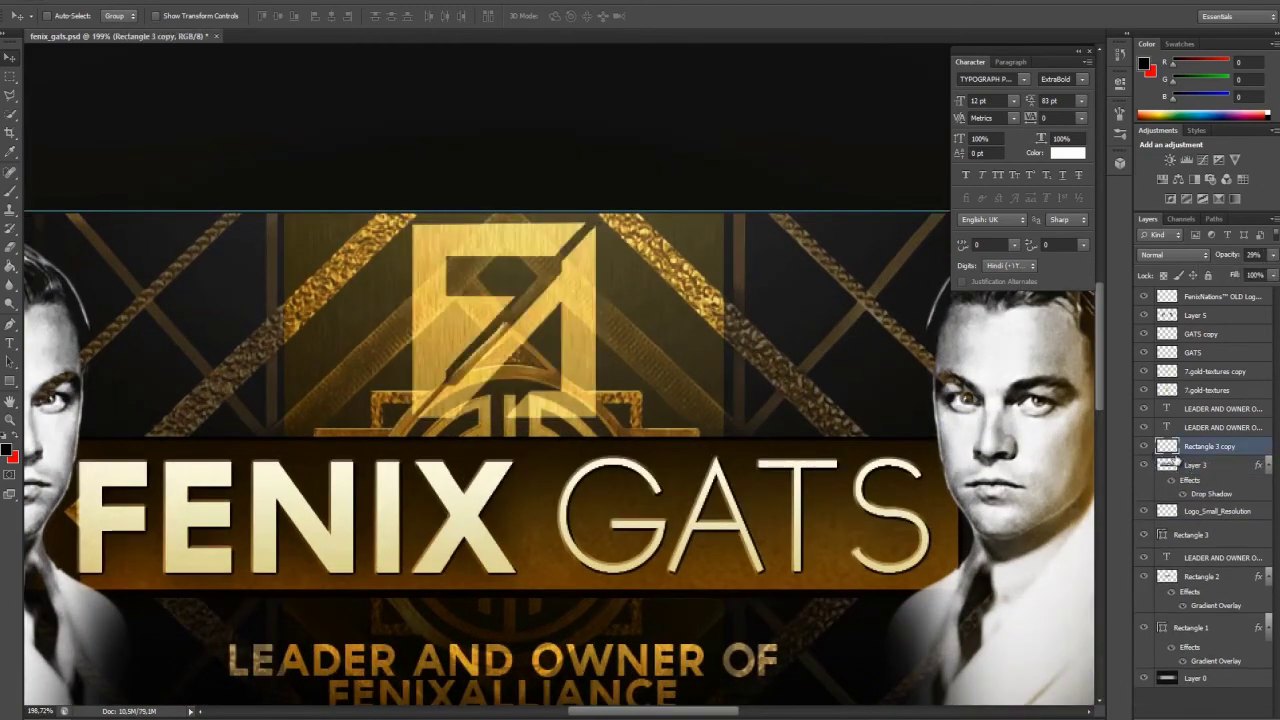
scroll(578, 443, down, 3)
drag(578, 443, 533, 648)
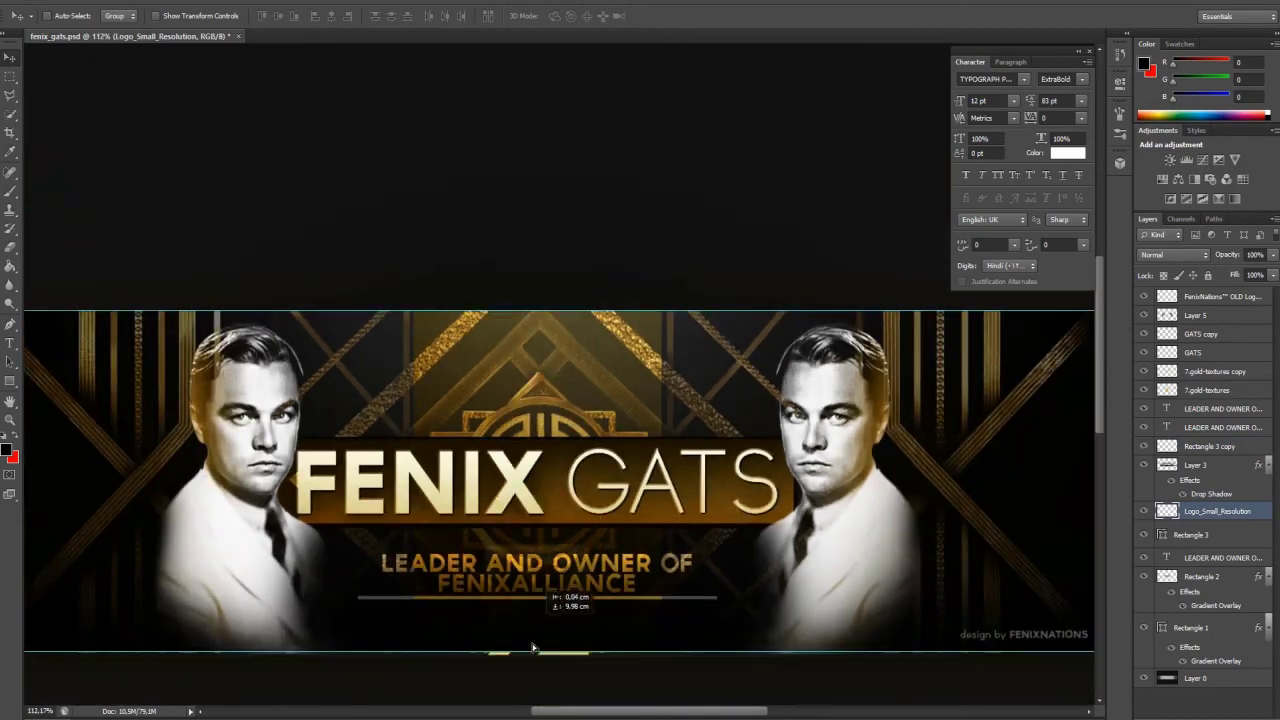
drag(1243, 472, 1243, 460)
scroll(586, 640, up, 3)
- Resize the logo and set it to Lighter Color blending at 60% opacity
key(ctrl+t)
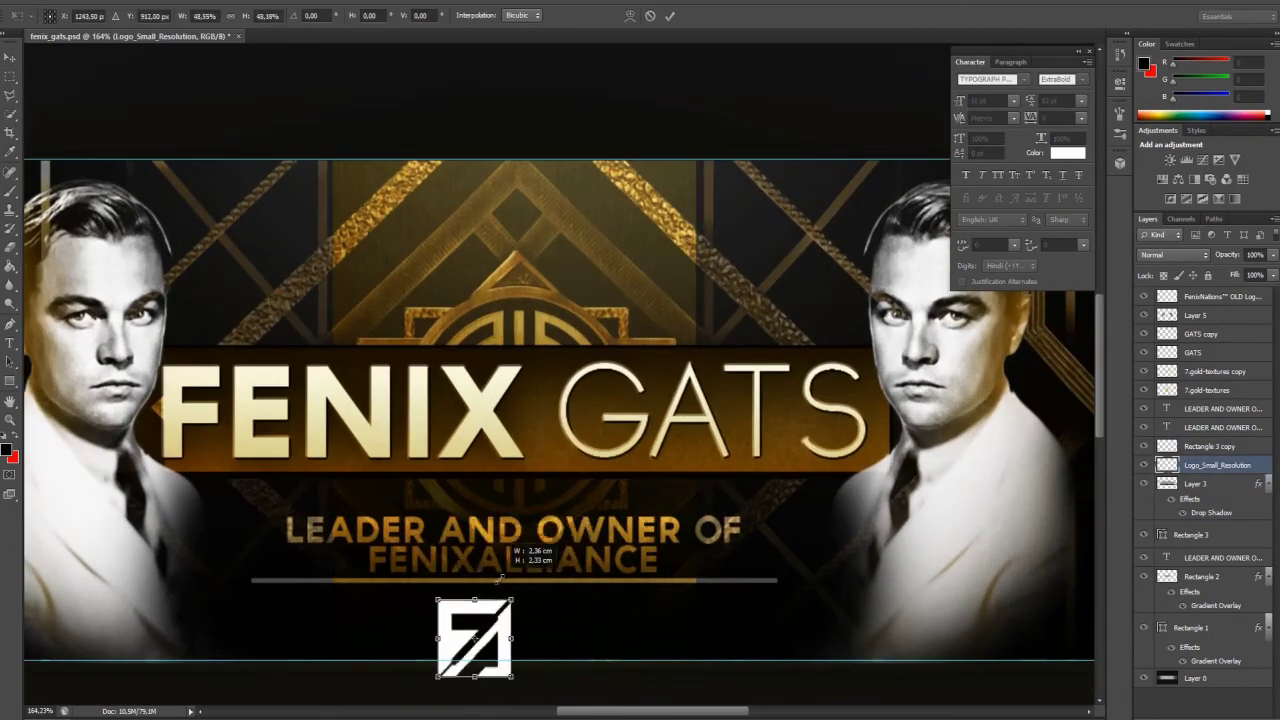
key(Return)
scroll(885, 378, down, 3)
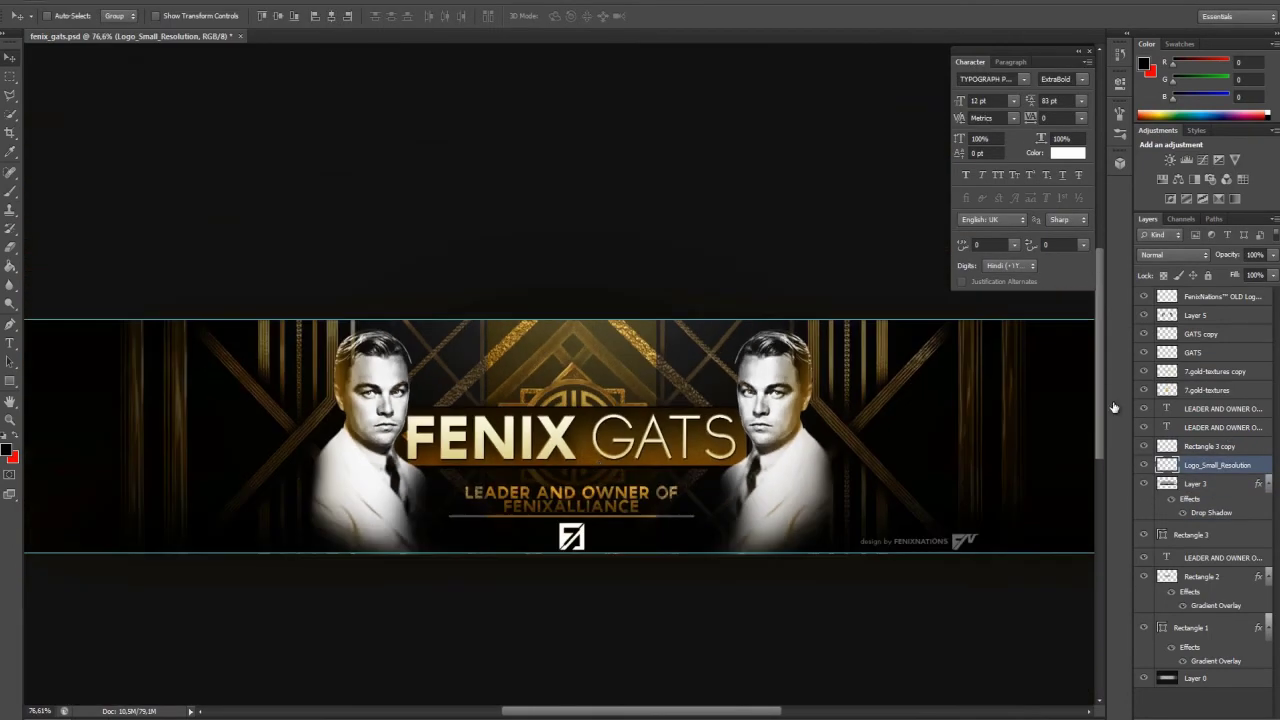
click(1173, 255)
click(1173, 345)
click(1272, 255)
drag(1272, 271, 1245, 278)
- Select the tagline and underline layers, move them up toward FENIX GATS, and keep Rectangle 2 visible
click(1220, 557)
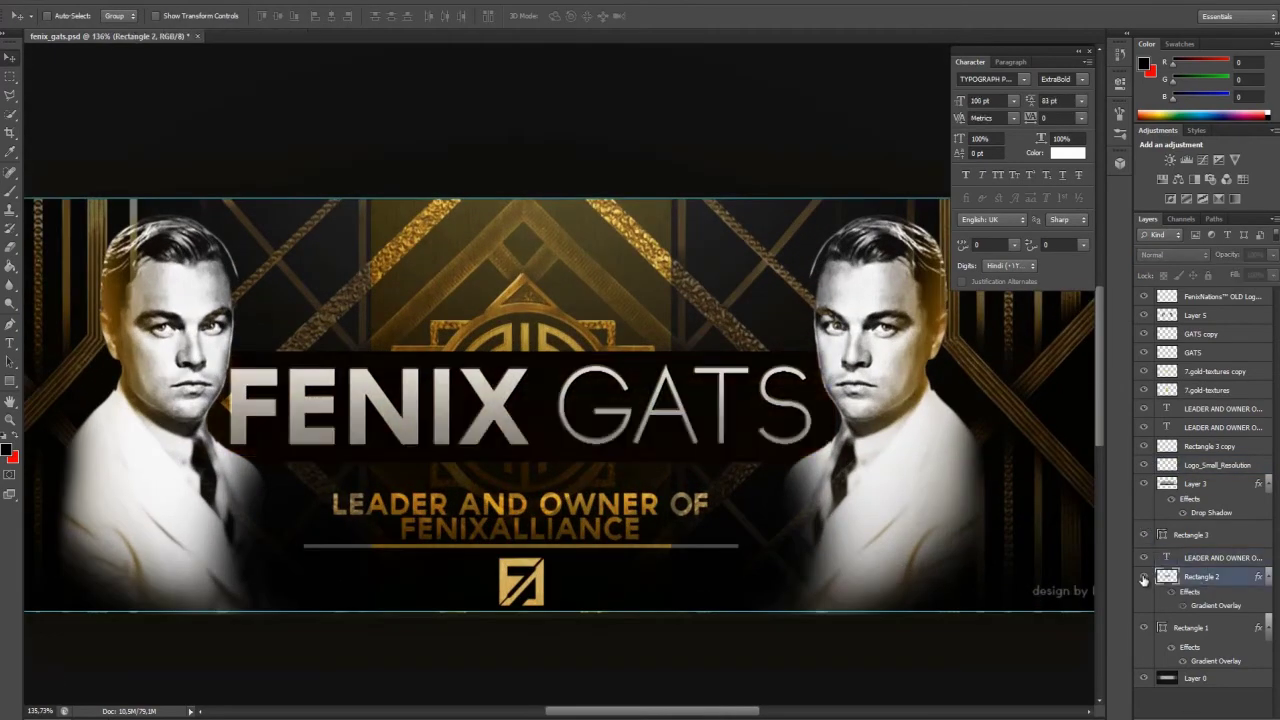
click(1198, 409)
ctrl+click(1215, 557)
ctrl+click(1215, 427)
ctrl+click(1215, 409)
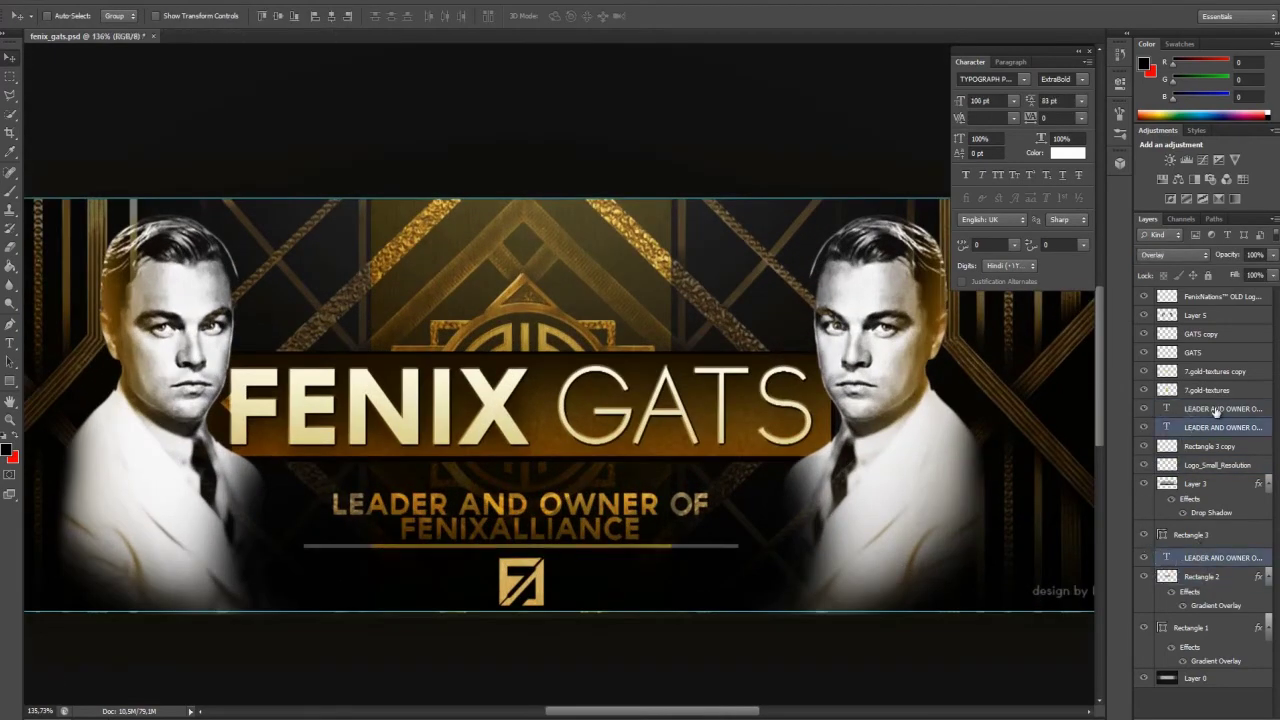
ctrl+click(1205, 577)
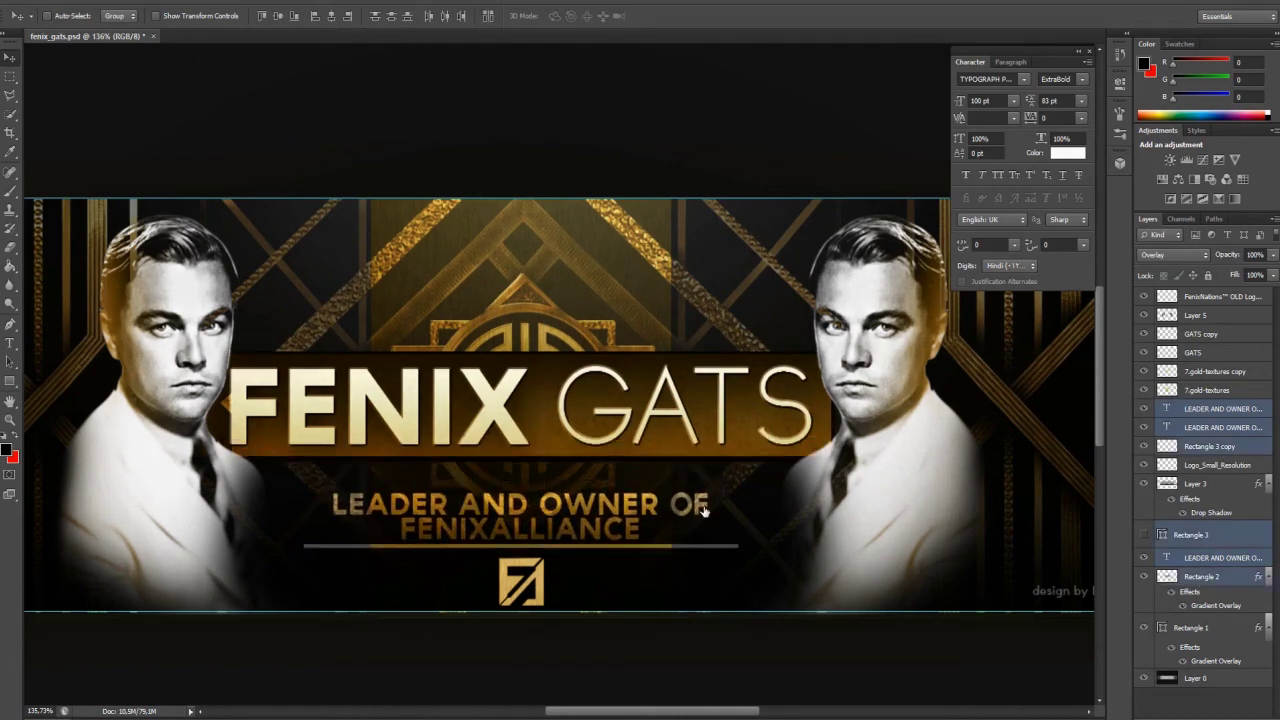
drag(704, 511, 761, 486)
click(1205, 577)
click(1143, 577)
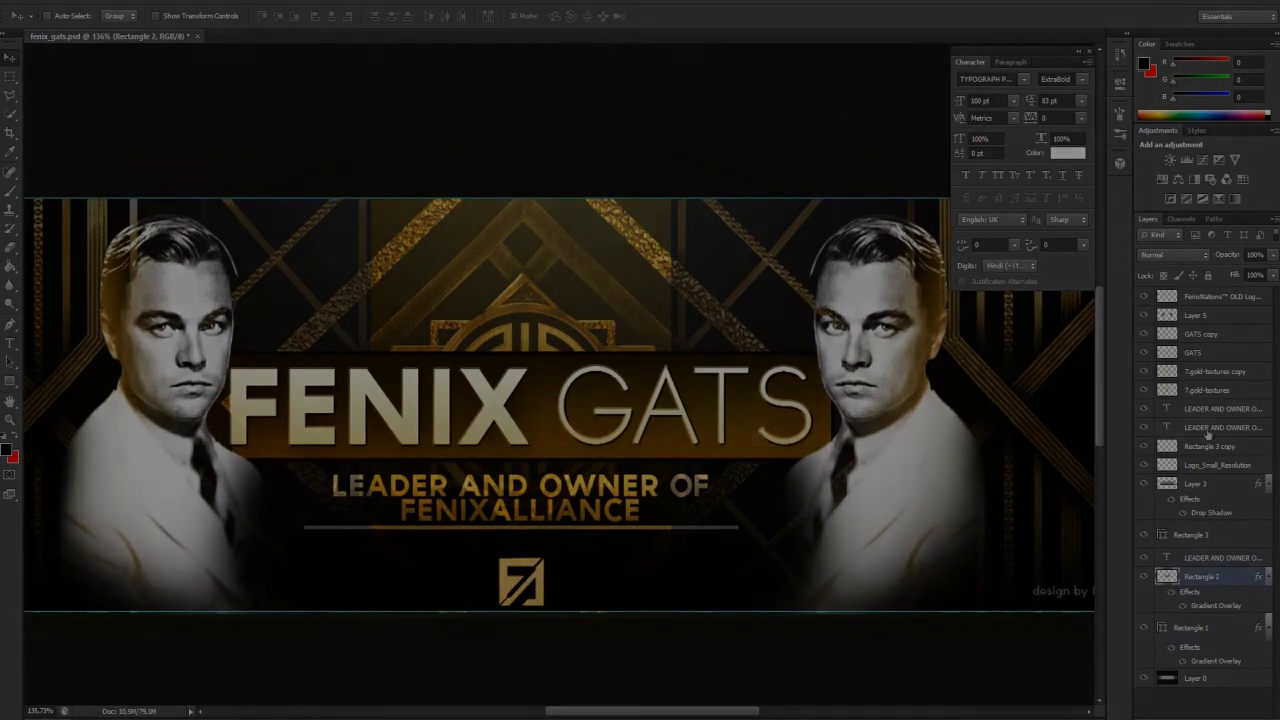